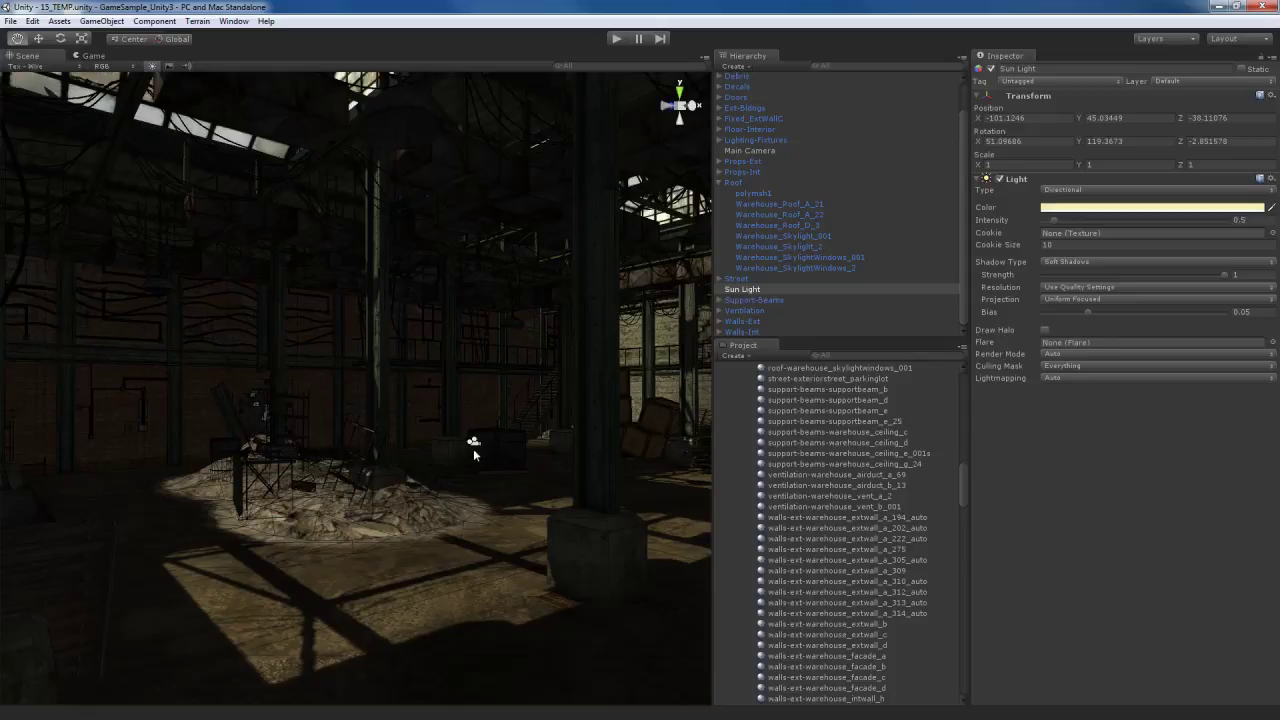
Step: Add a point light to the warehouse interior near the stacked wooden crates
right_drag(434, 400, 539, 432)
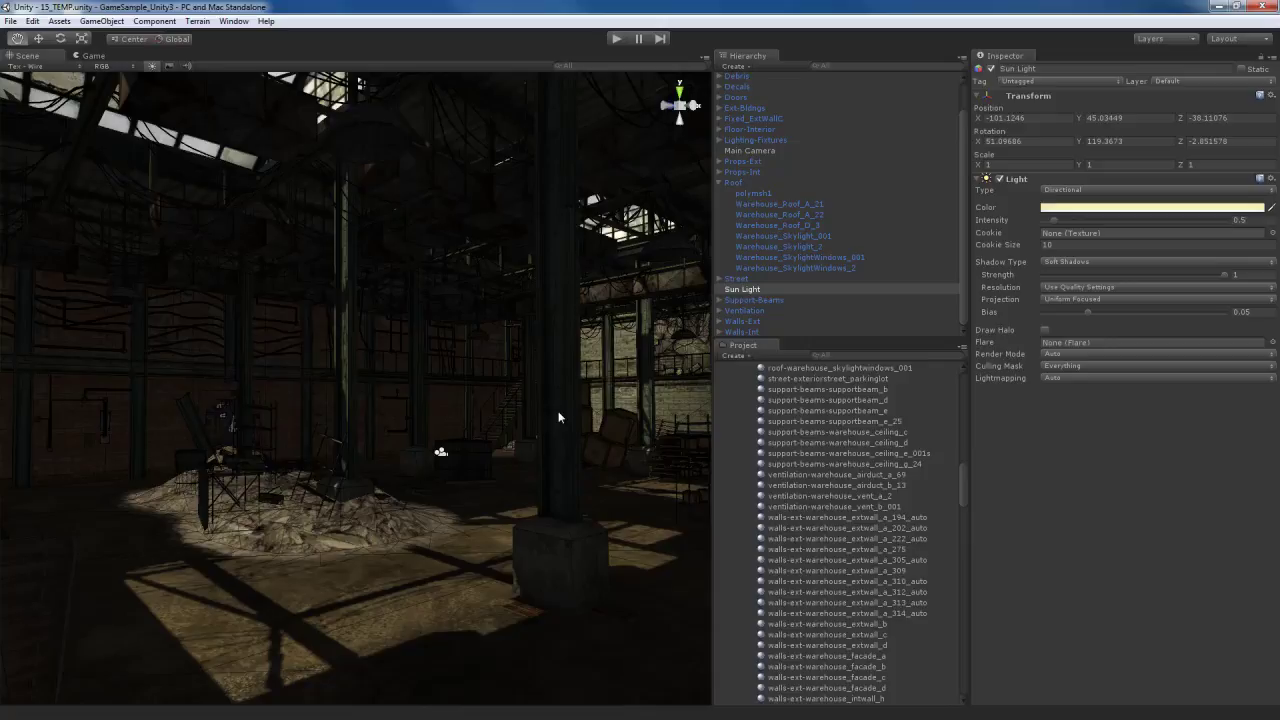
right_drag(448, 432, 494, 485)
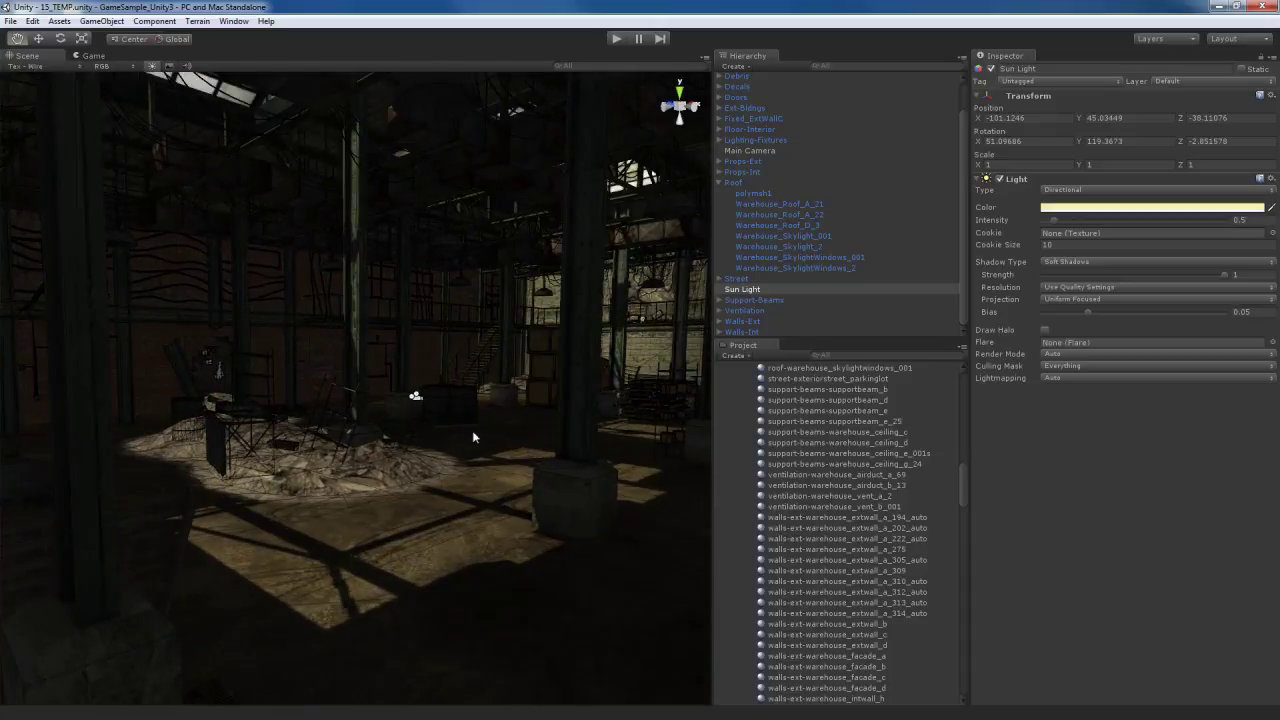
right_drag(472, 433, 368, 424)
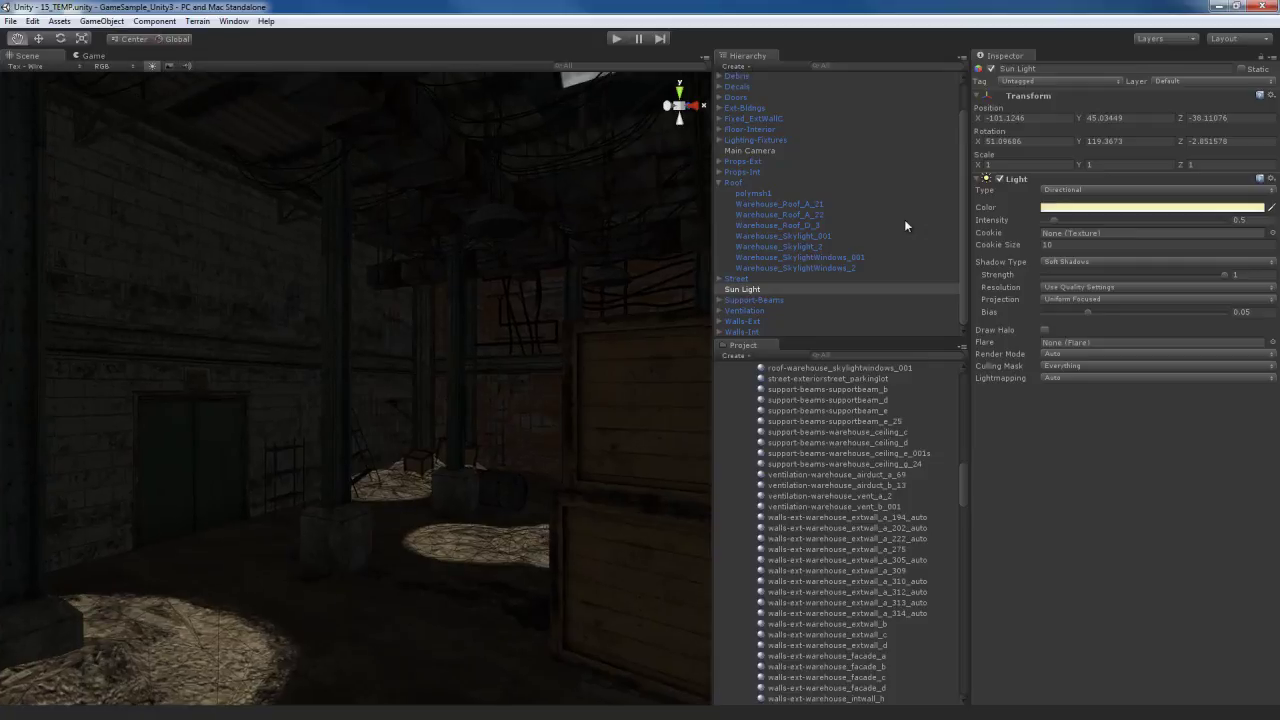
click(101, 21)
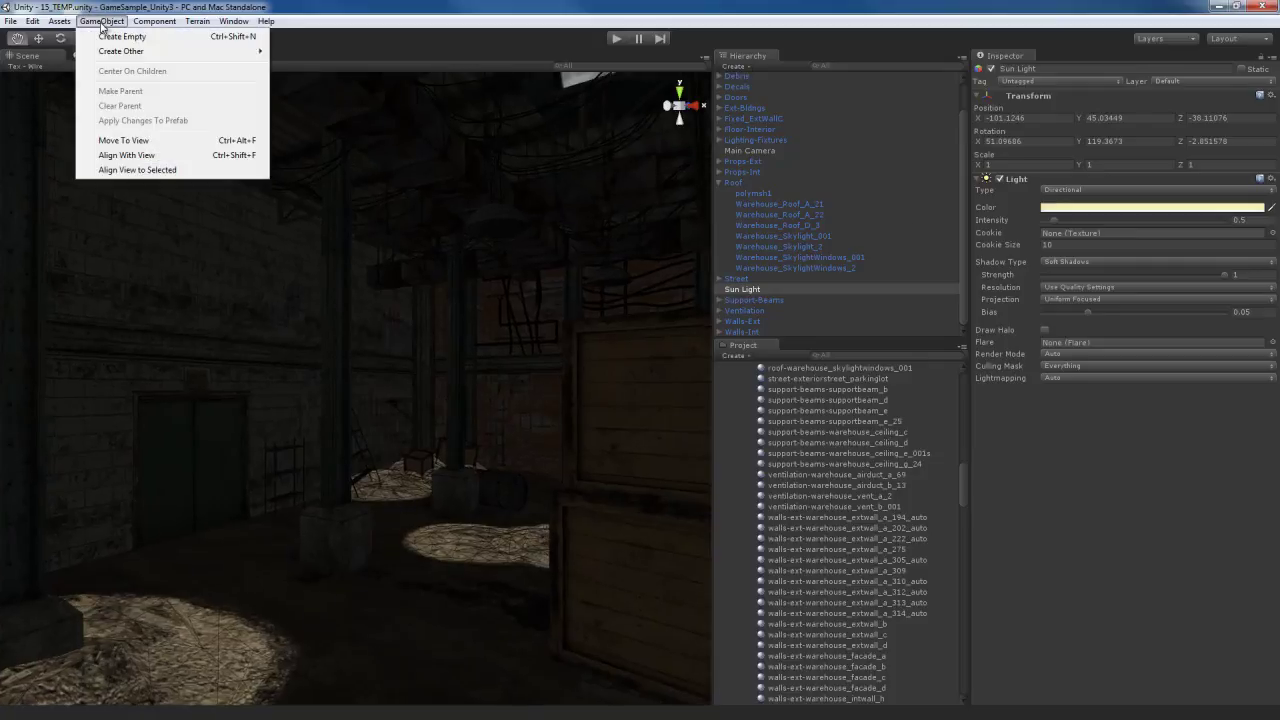
mouse_move(140, 52)
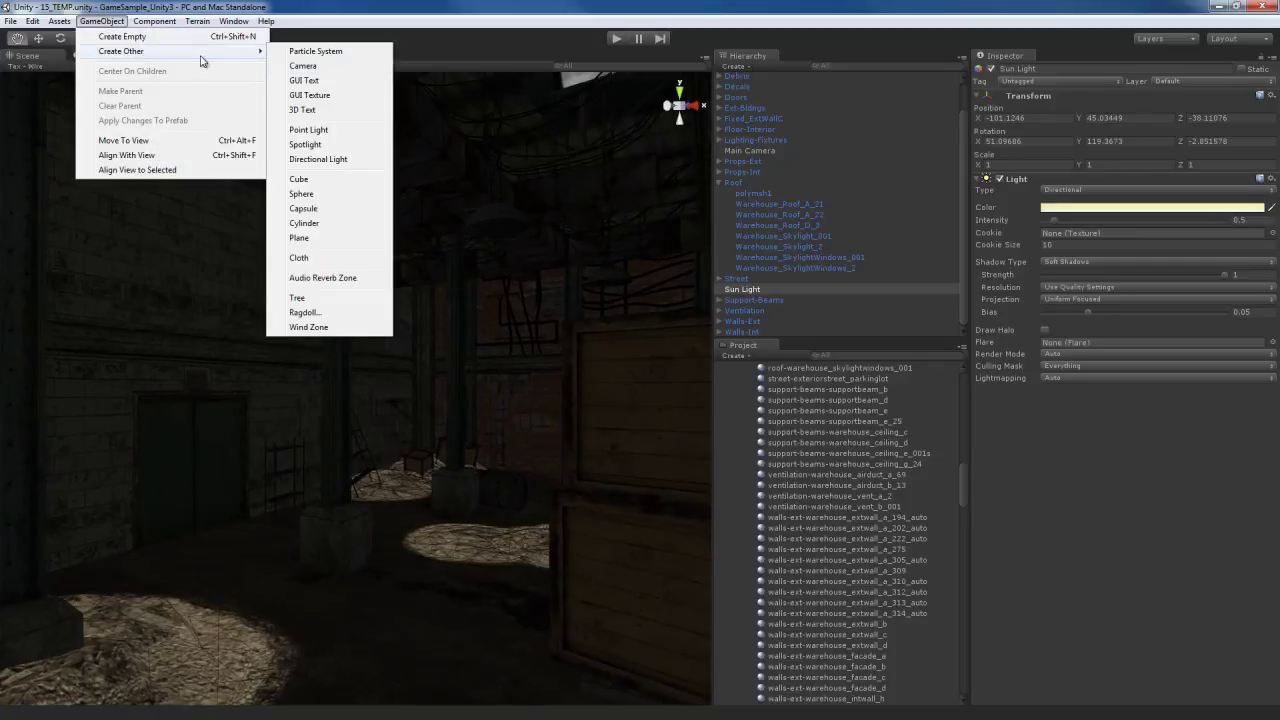
click(315, 130)
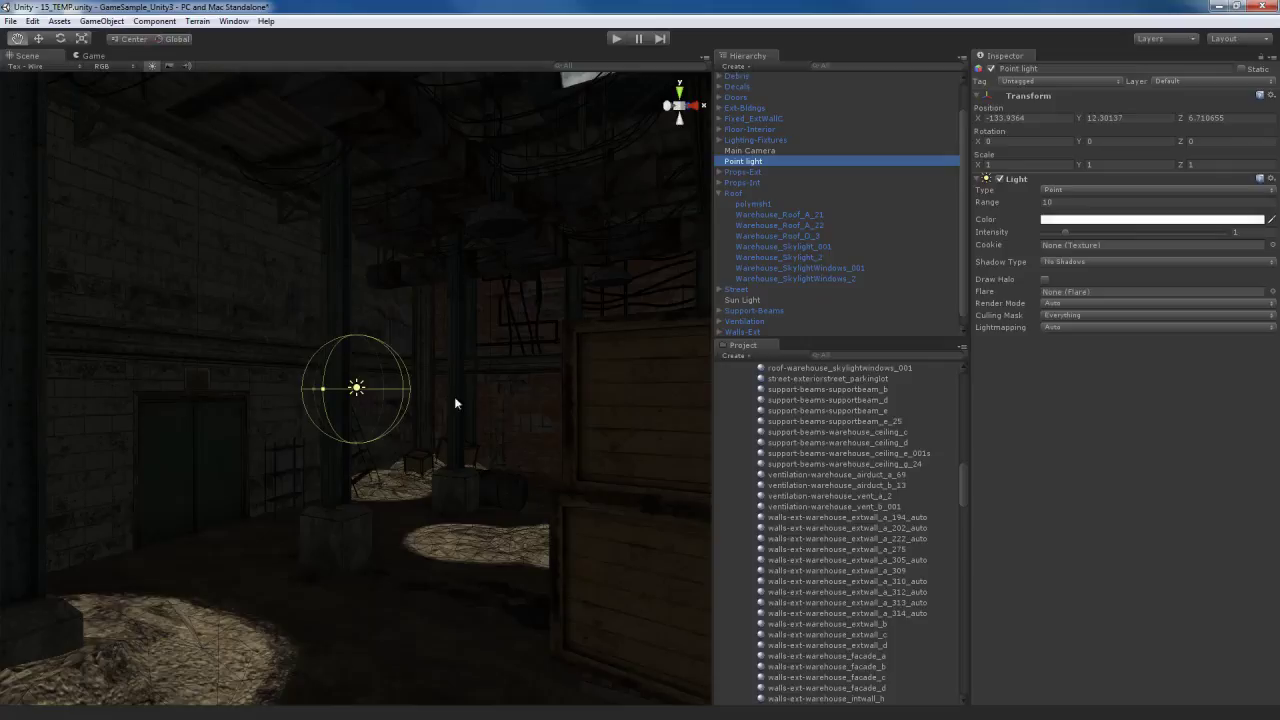
Step: Move the point light to the hanging ceiling lamp beside the crates, at a height of about Y 19.98
right_drag(478, 367, 428, 423)
key(w)
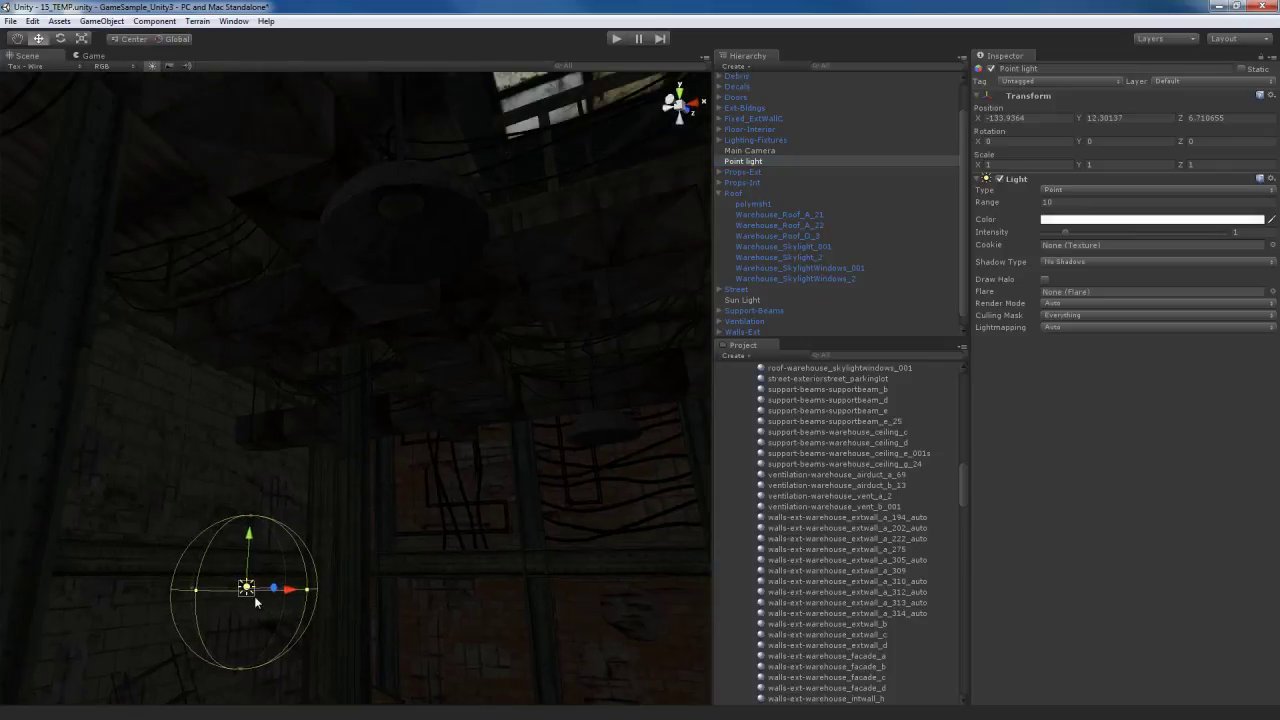
drag(254, 596, 401, 199)
scroll(435, 374, down, 3)
mouse_move(435, 374)
alt+mouse_down()
mouse_move(428, 506)
mouse_move(554, 300)
mouse_move(554, 328)
mouse_move(459, 390)
mouse_move(431, 443)
mouse_move(451, 374)
alt+mouse_up()
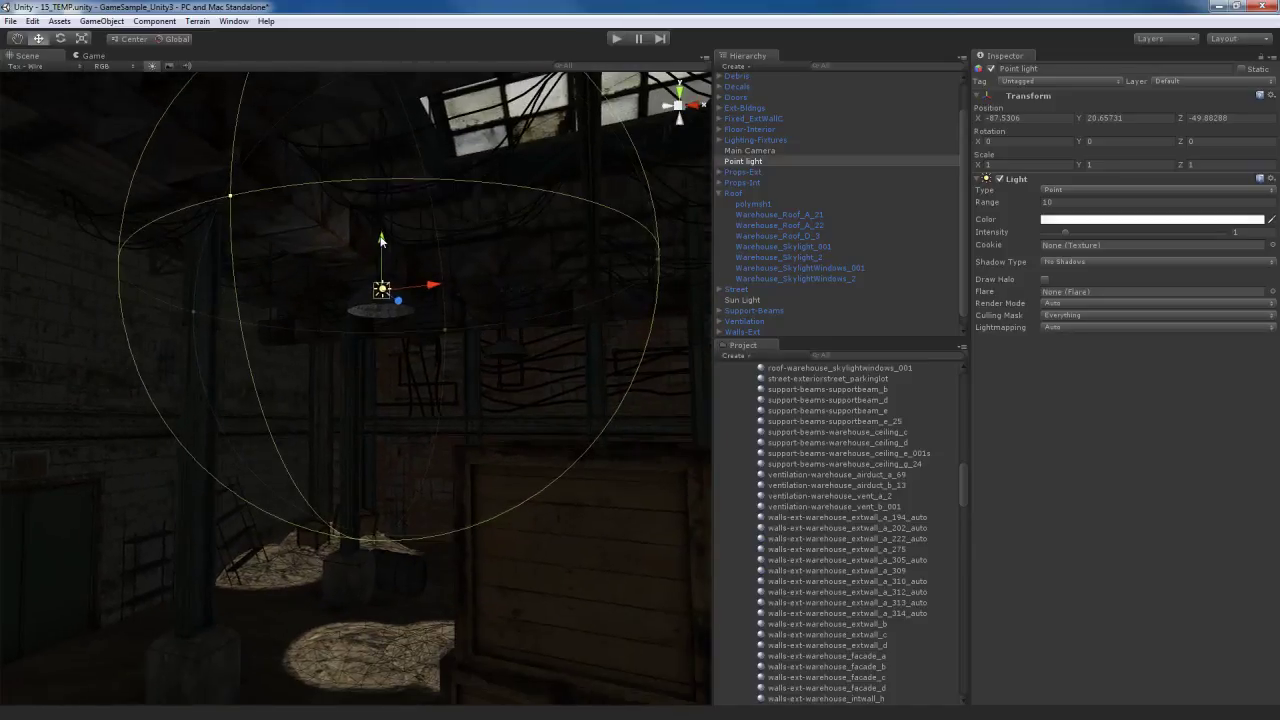
drag(381, 240, 381, 259)
Step: Enlarge the point light's range to about 25.55 so it reaches the warehouse floor
alt+drag(394, 457, 400, 575)
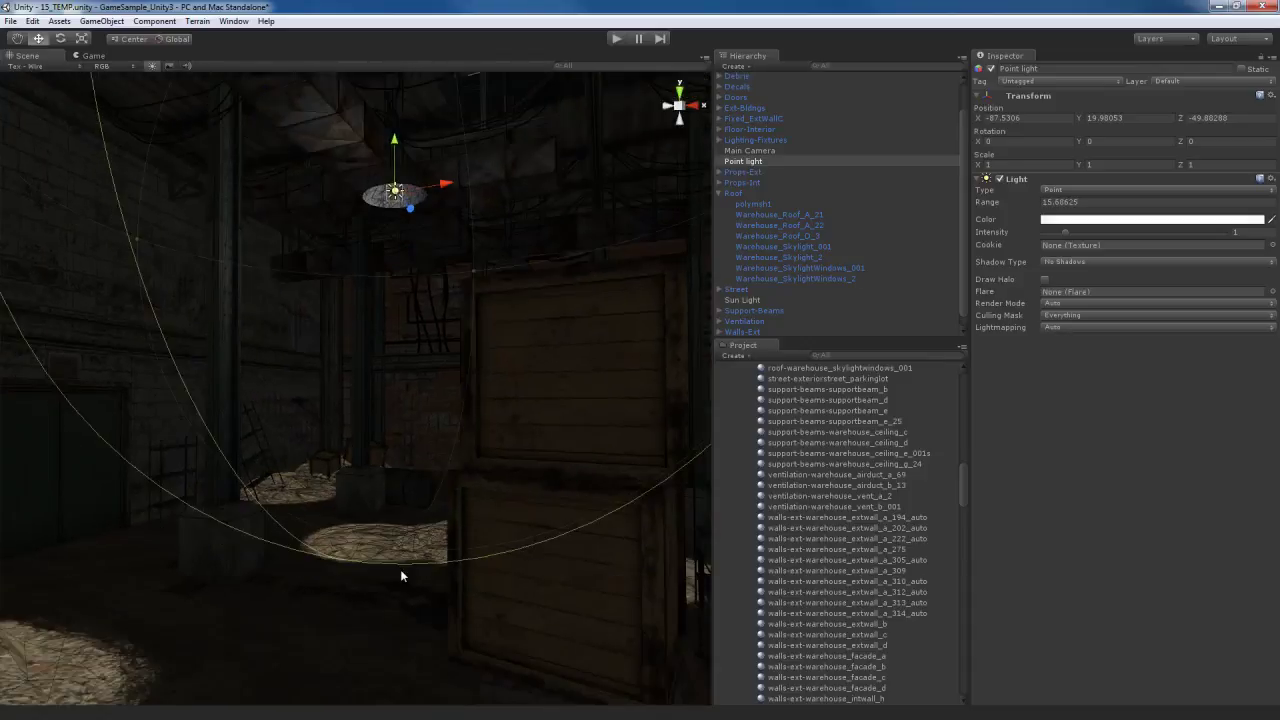
alt+drag(408, 507, 423, 460)
drag(397, 545, 336, 332)
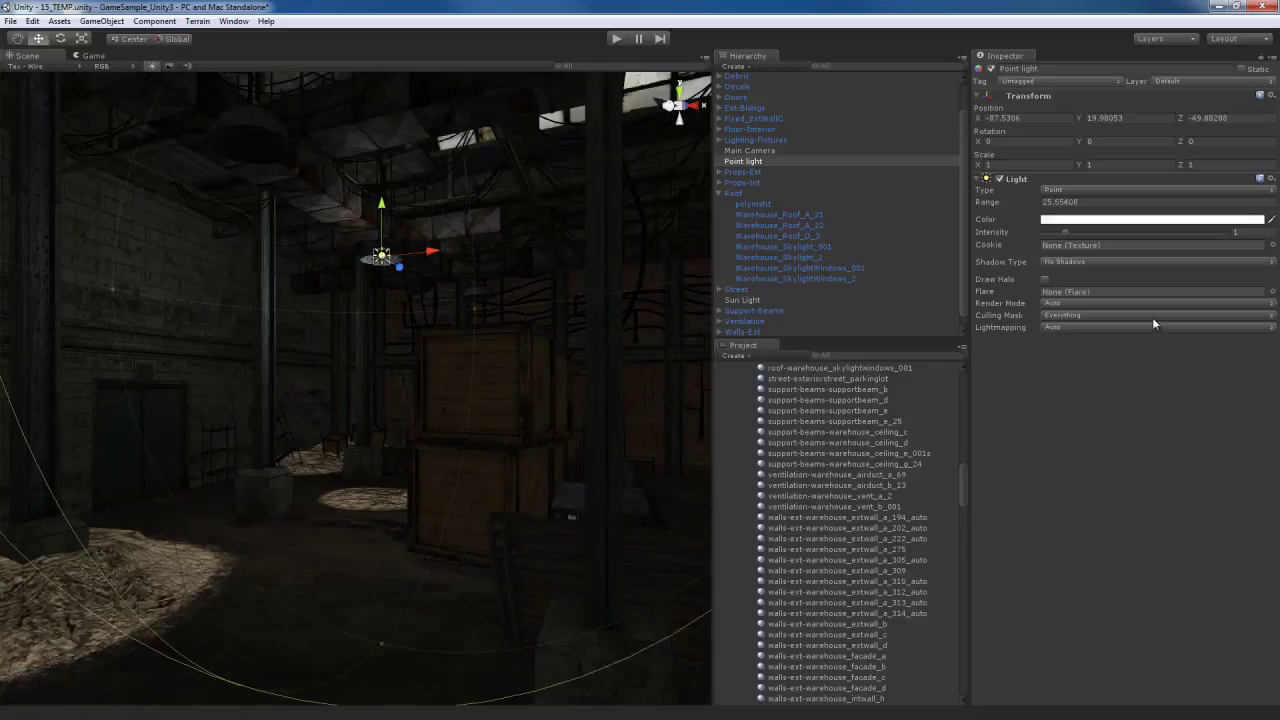
Step: Give the point light soft shadows and raise its intensity to about 2.47
click(1078, 262)
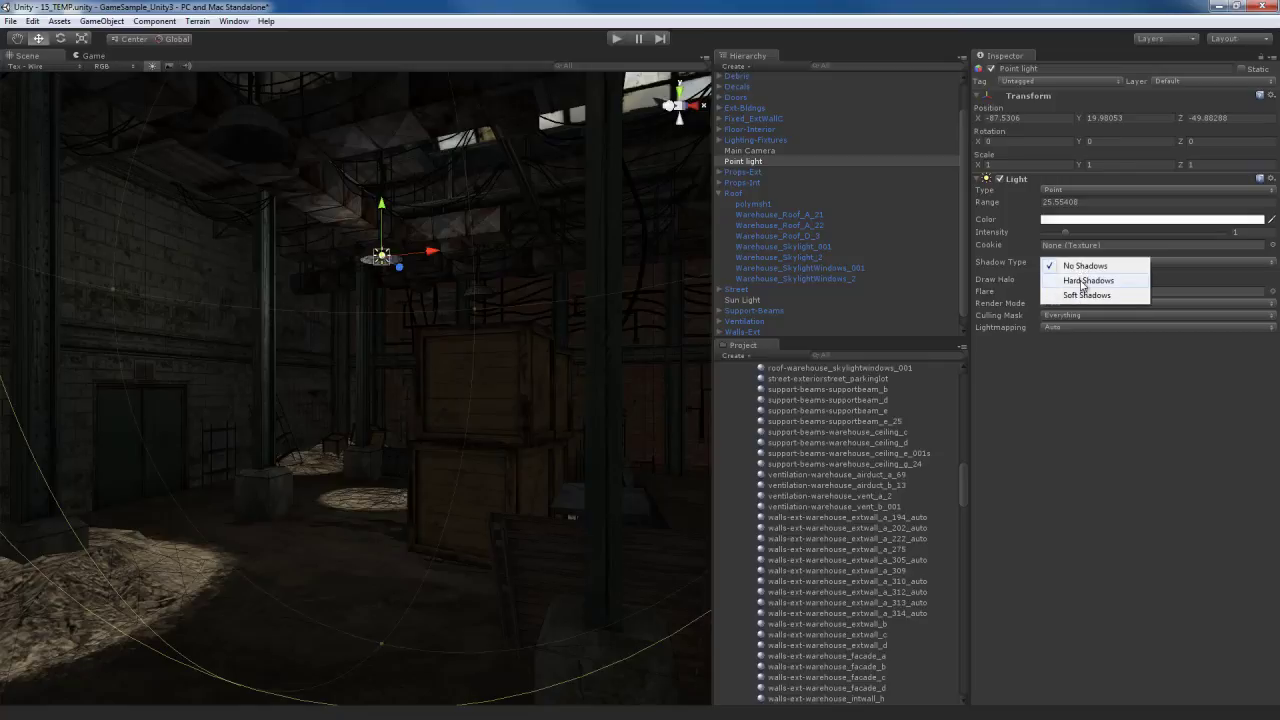
click(1082, 281)
click(1083, 265)
click(1085, 296)
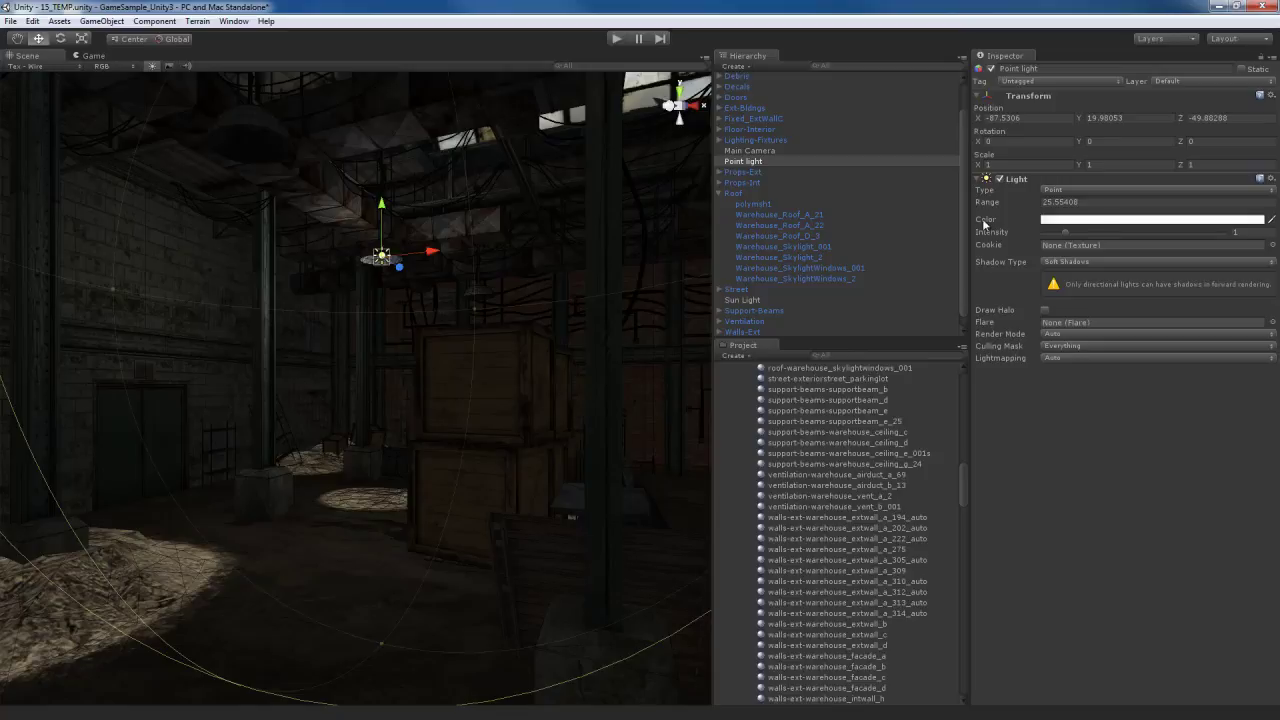
drag(1067, 232, 1099, 230)
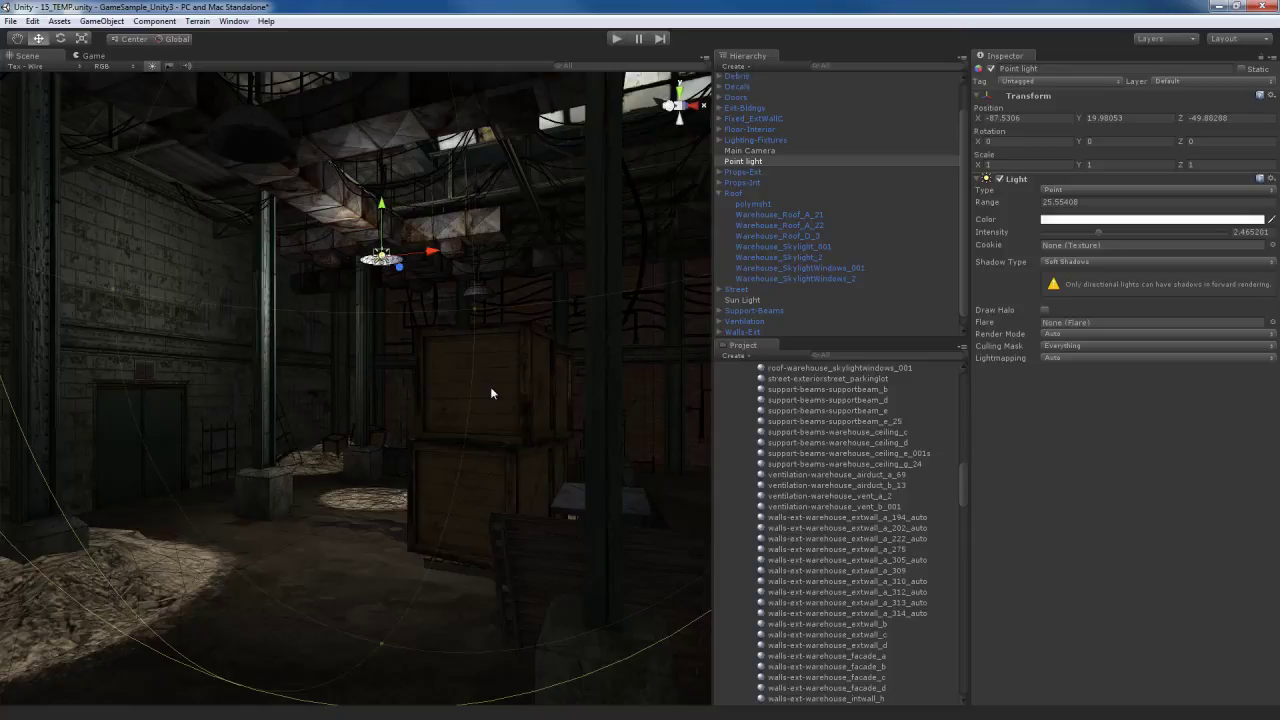
alt+drag(486, 405, 483, 404)
key(w)
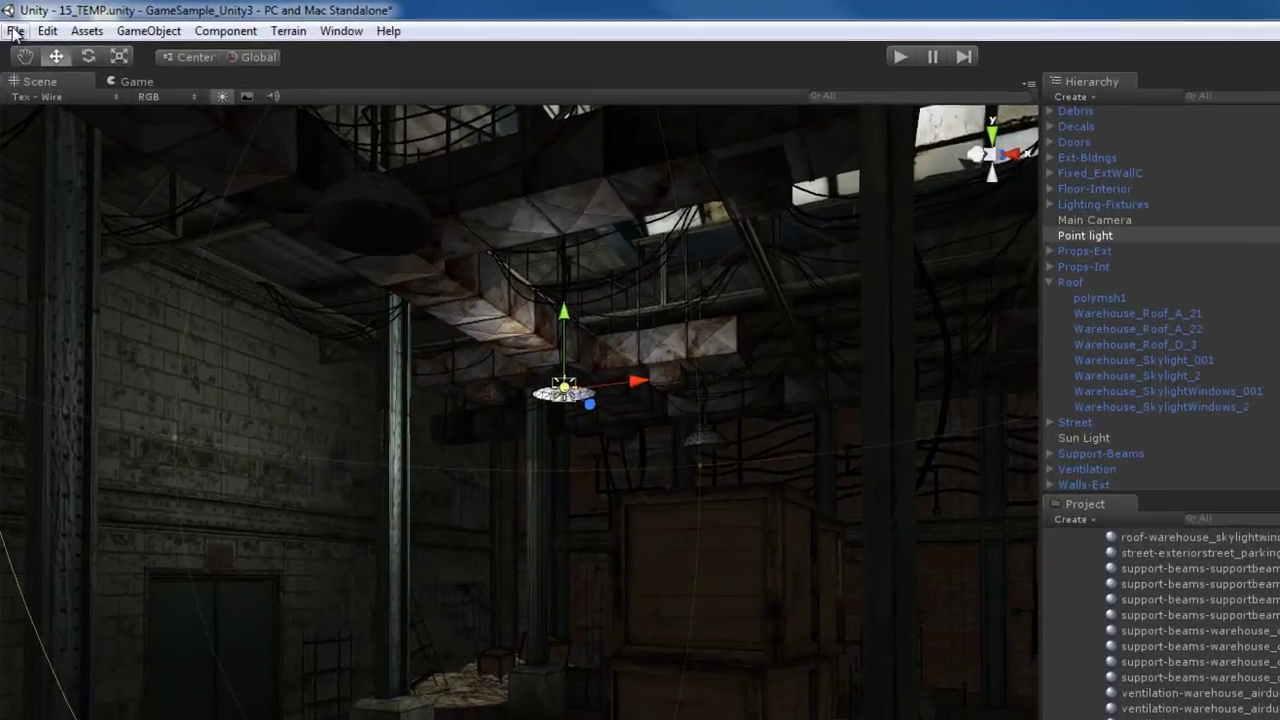
Step: Open the player settings for the PC and Mac Standalone build
click(10, 20)
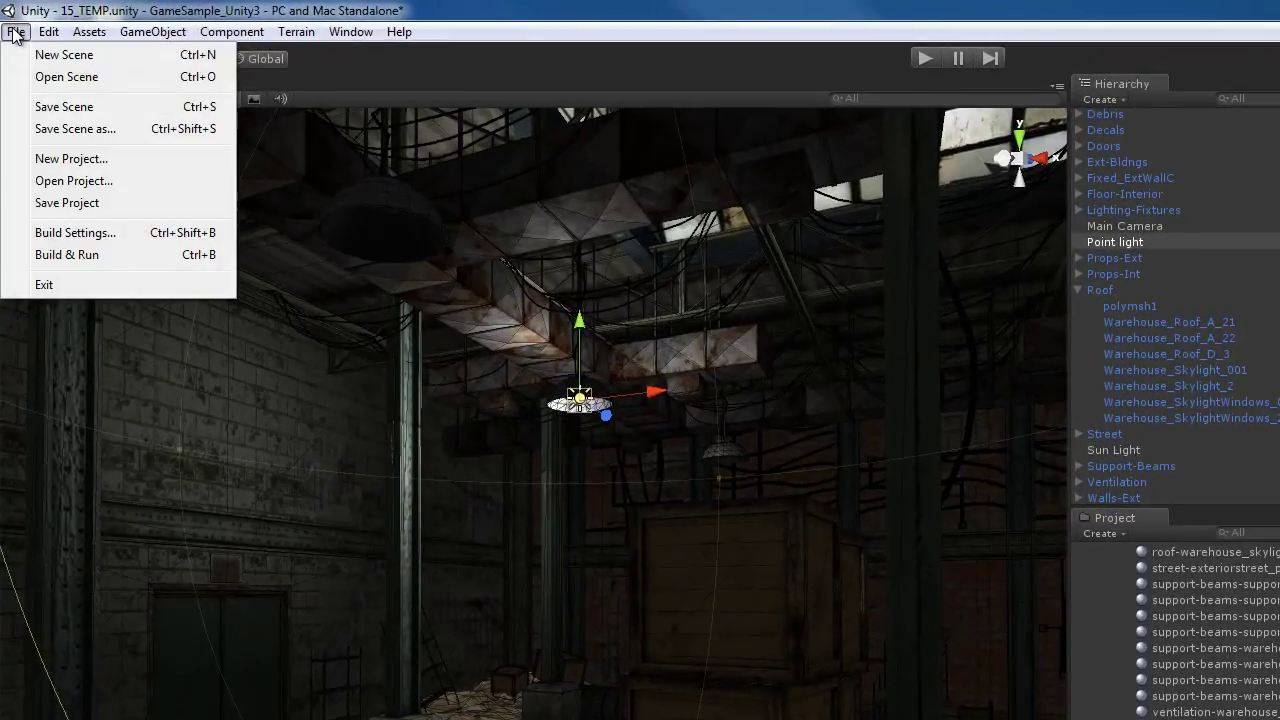
click(88, 236)
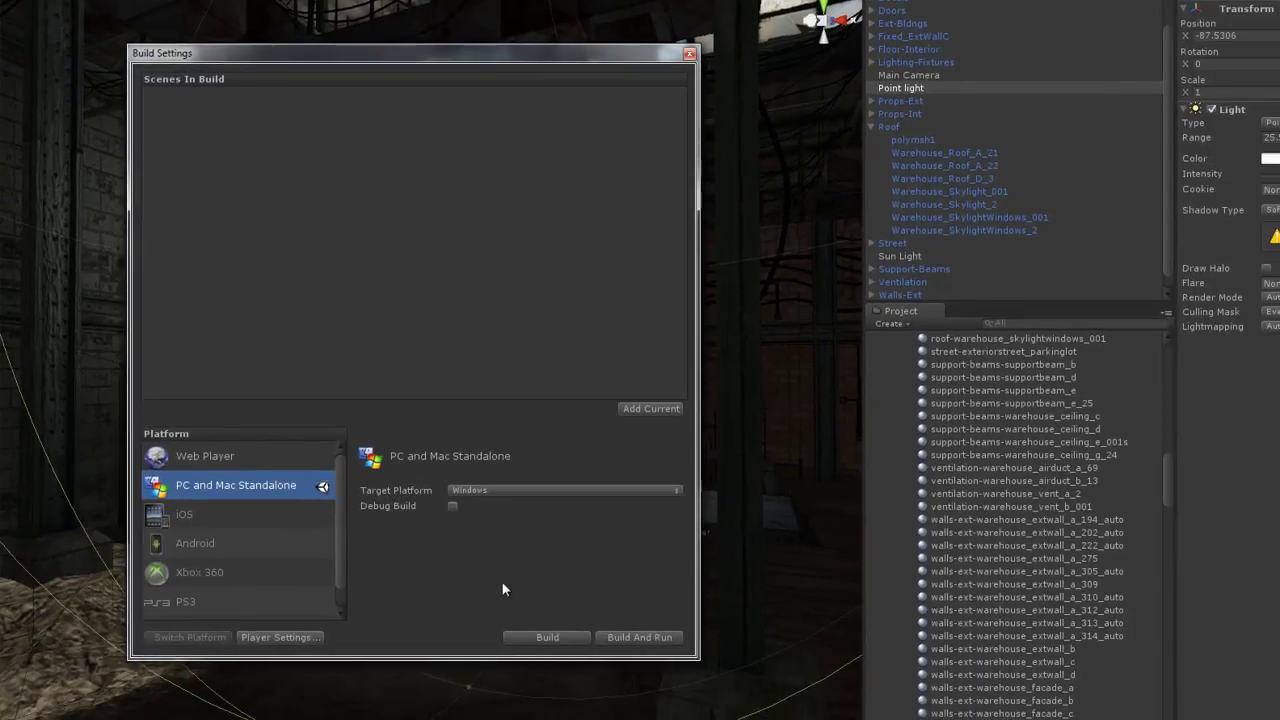
click(296, 636)
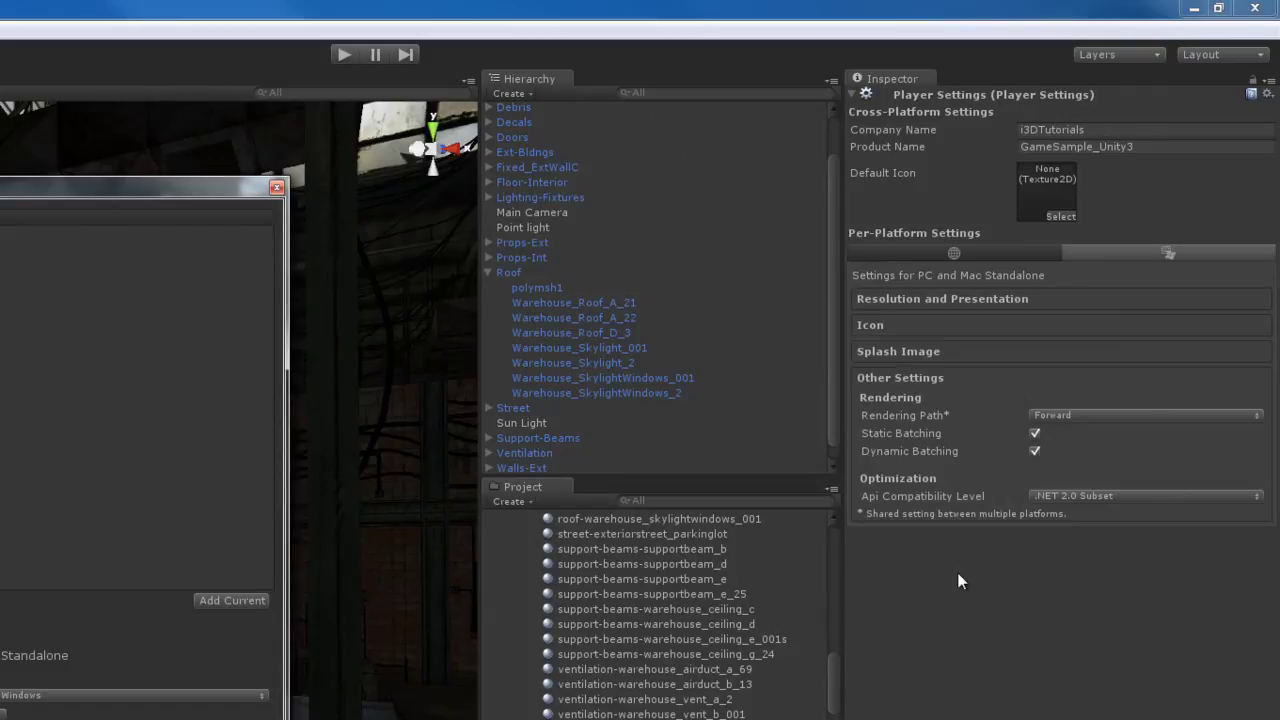
click(921, 377)
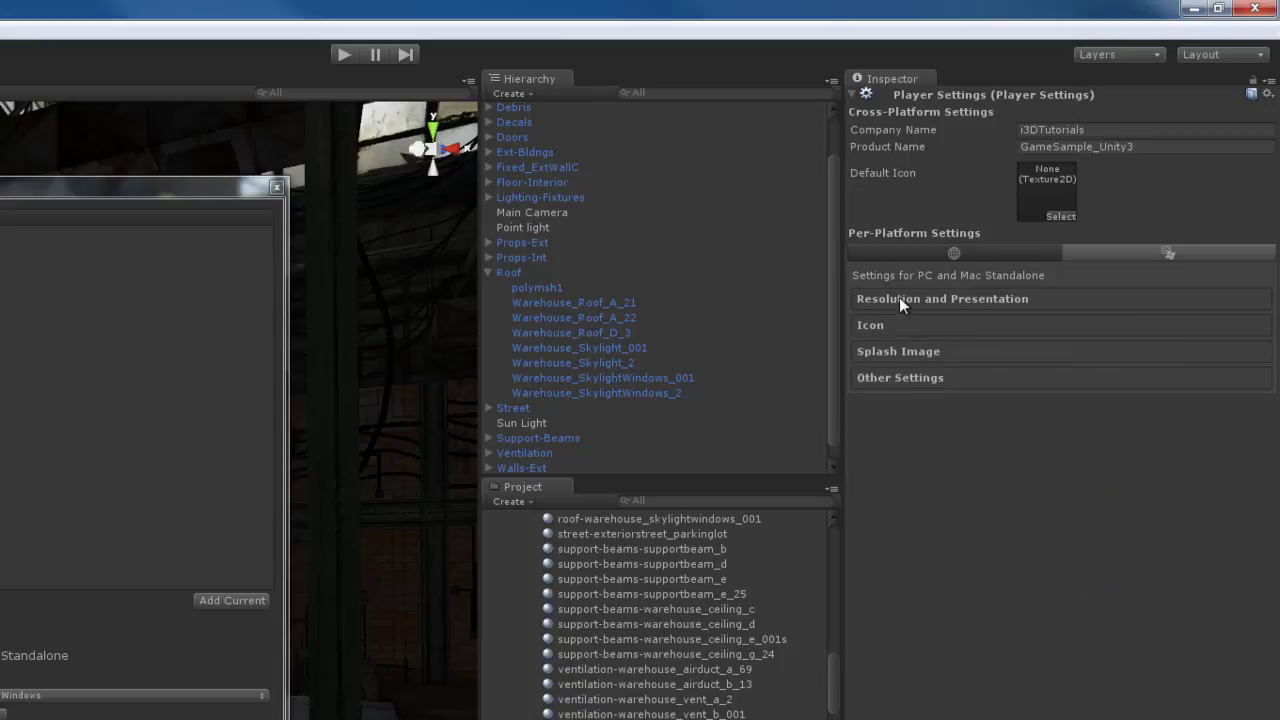
click(899, 299)
click(972, 298)
click(931, 378)
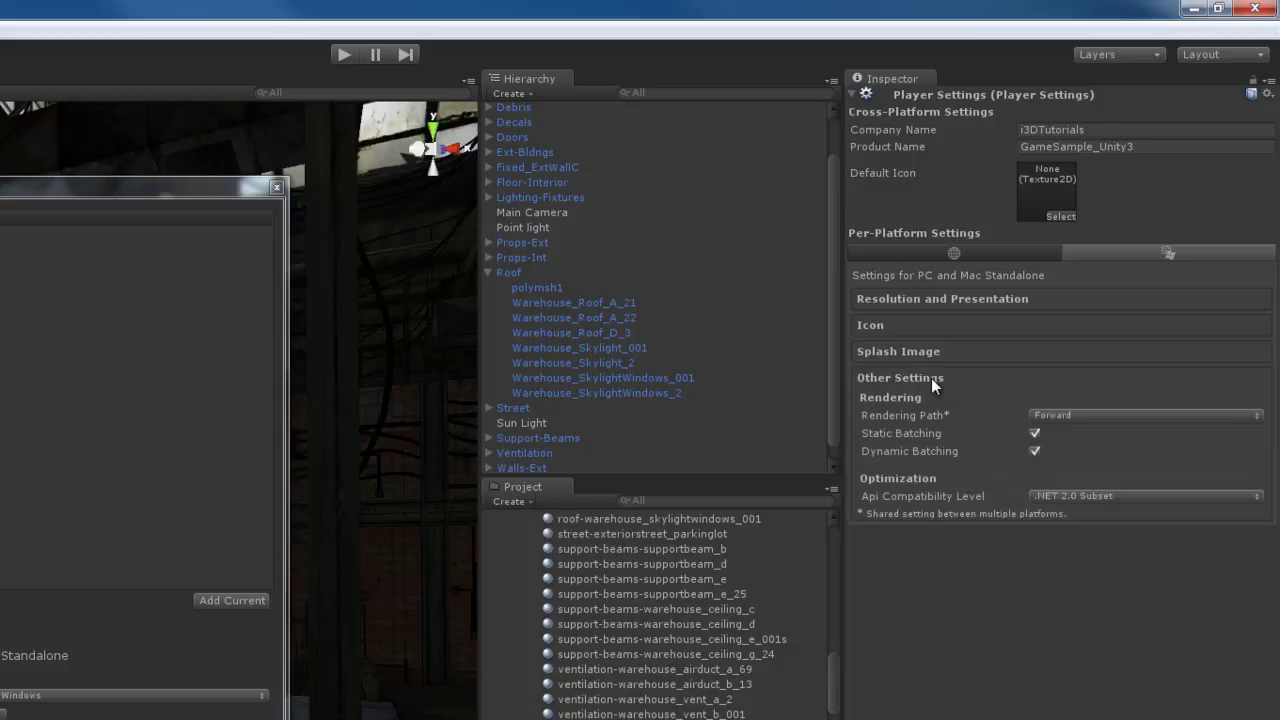
Step: Set the player's rendering path to Deferred Lighting and close the build settings
click(1087, 418)
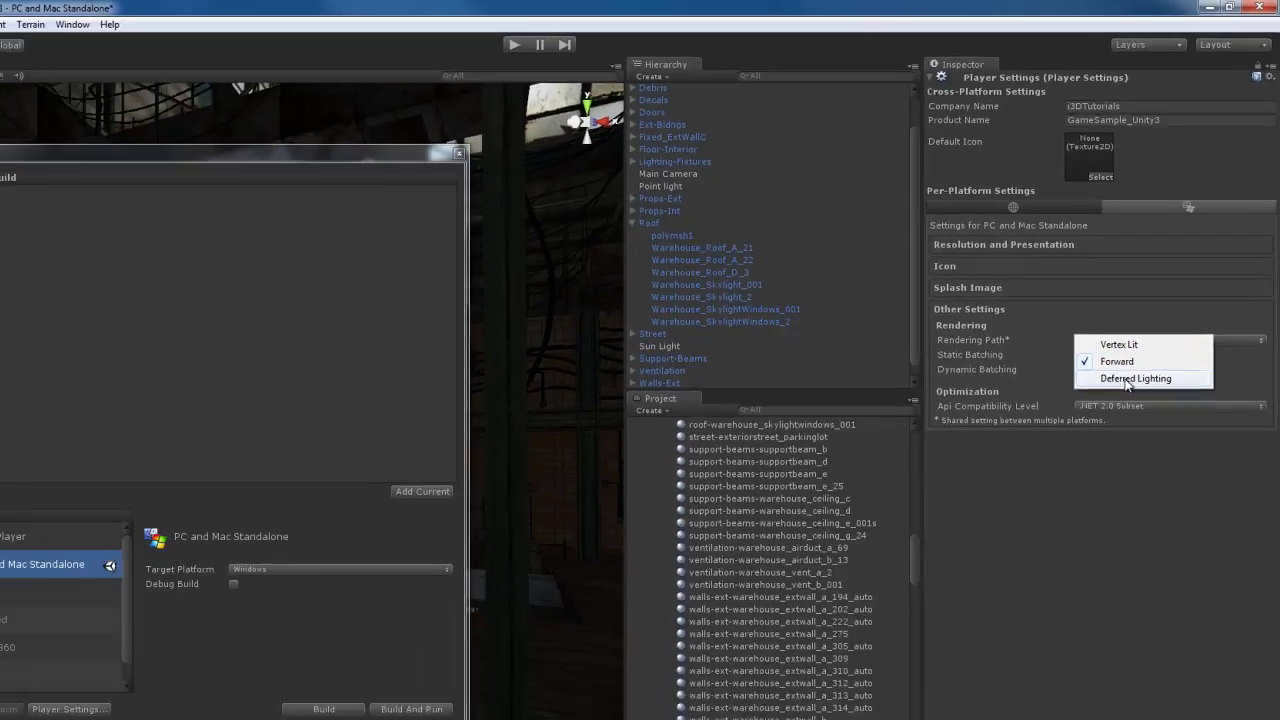
click(1092, 462)
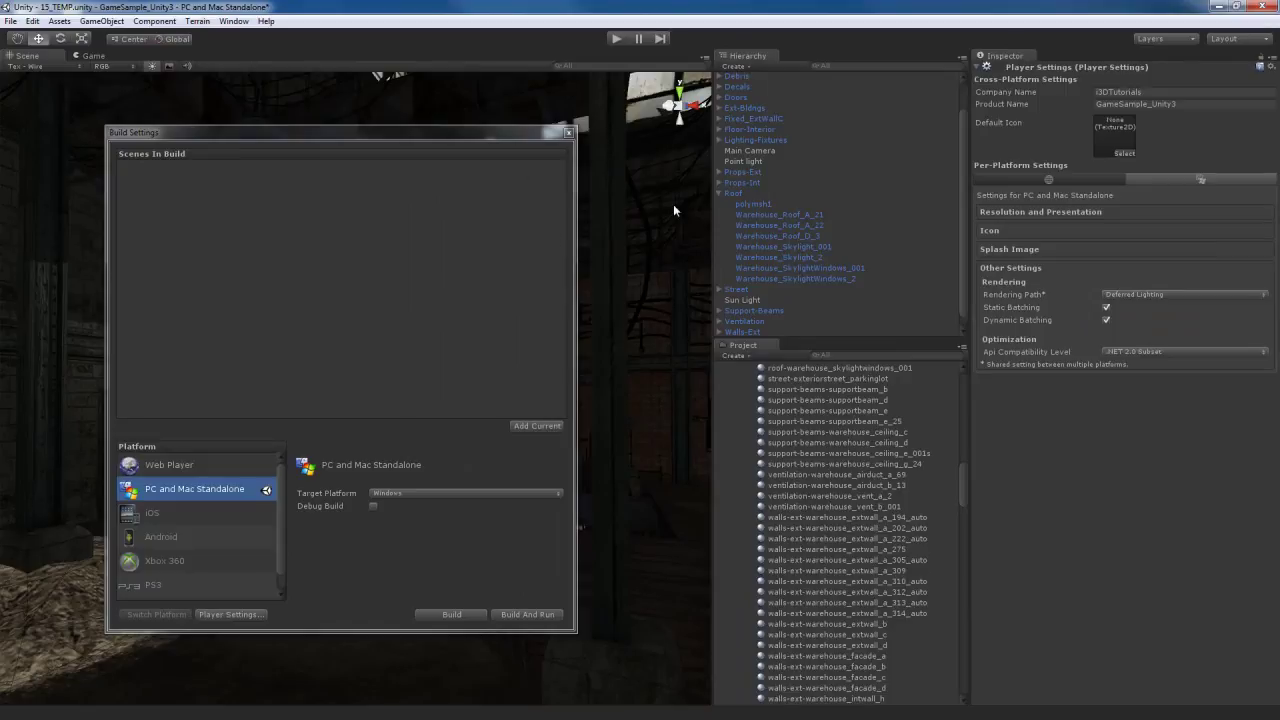
click(569, 133)
Step: Raise the point light slightly inside the hanging lamp, to about Y 20.25
right_drag(490, 386, 436, 342)
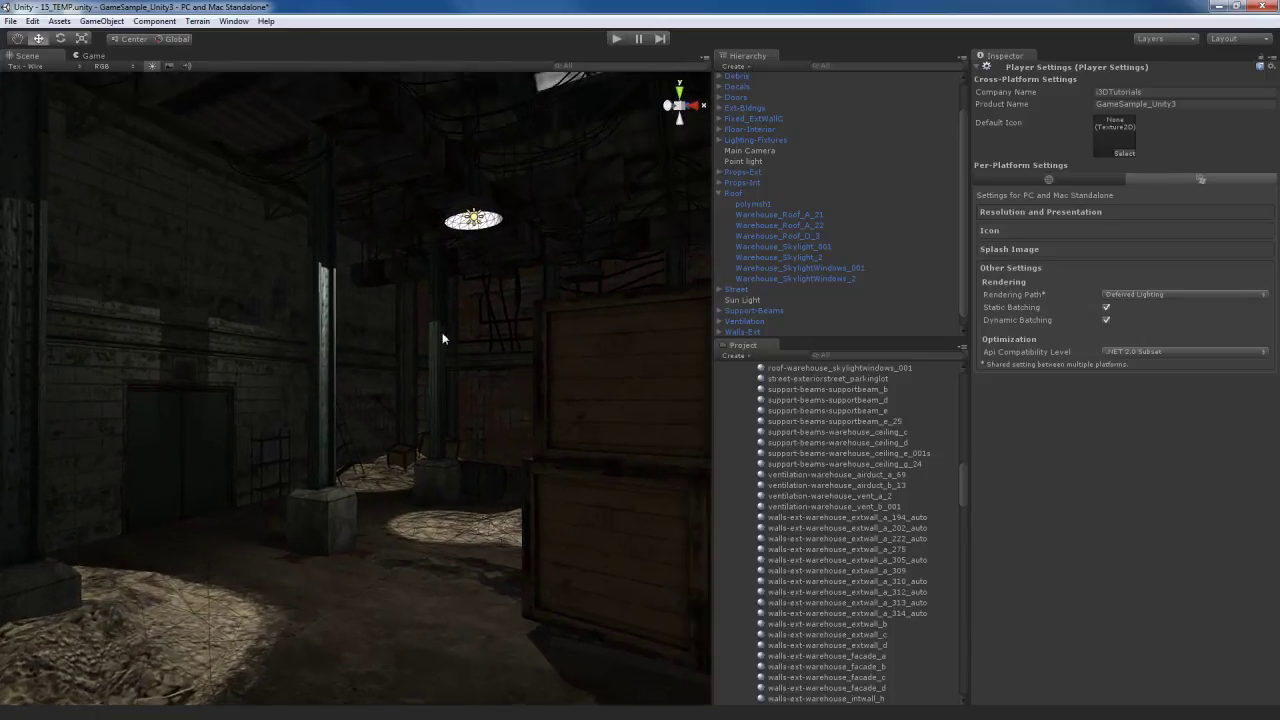
click(474, 219)
drag(474, 174, 470, 157)
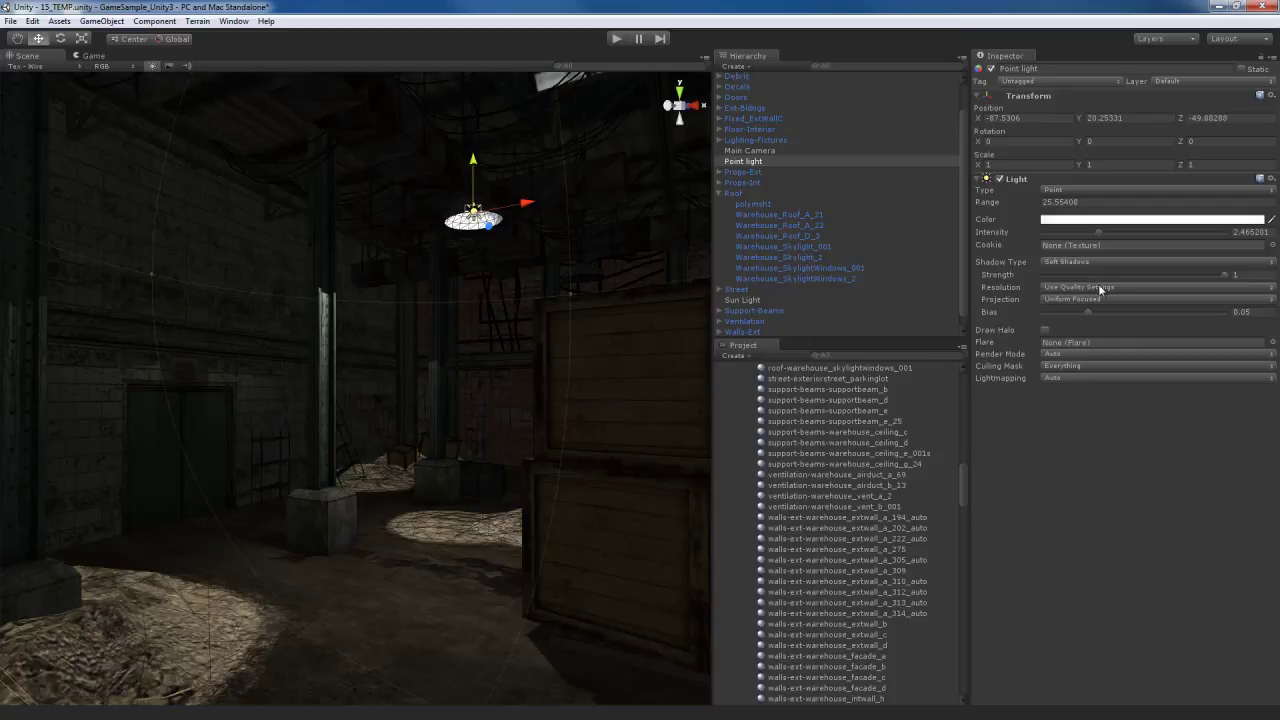
Step: Switch the lamp's light to hard shadows and change its type from Point to Spot
click(1086, 260)
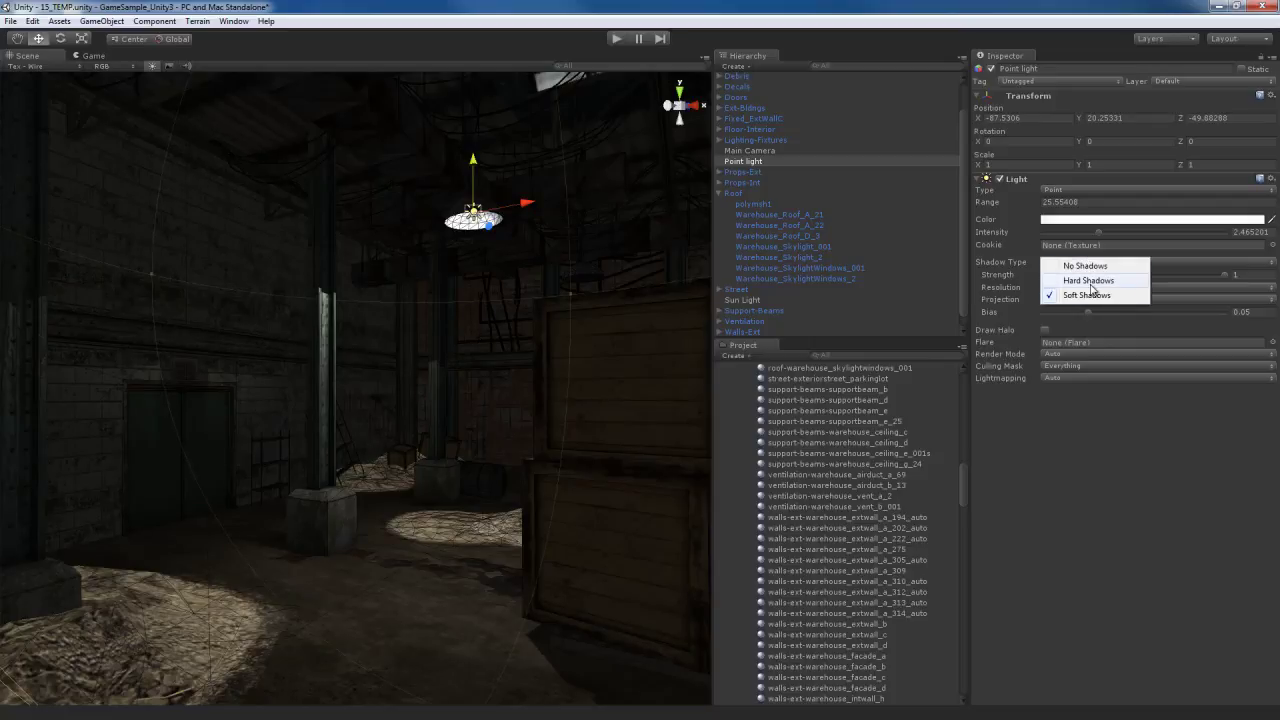
click(1090, 283)
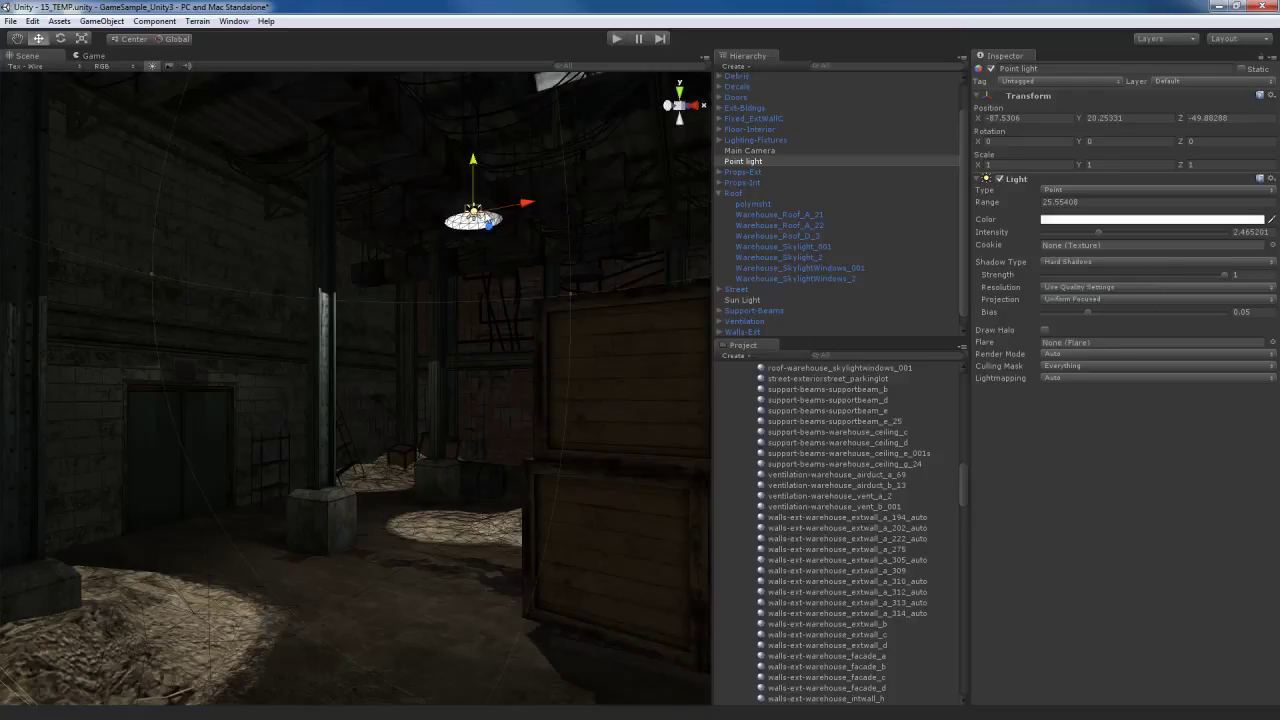
click(1093, 189)
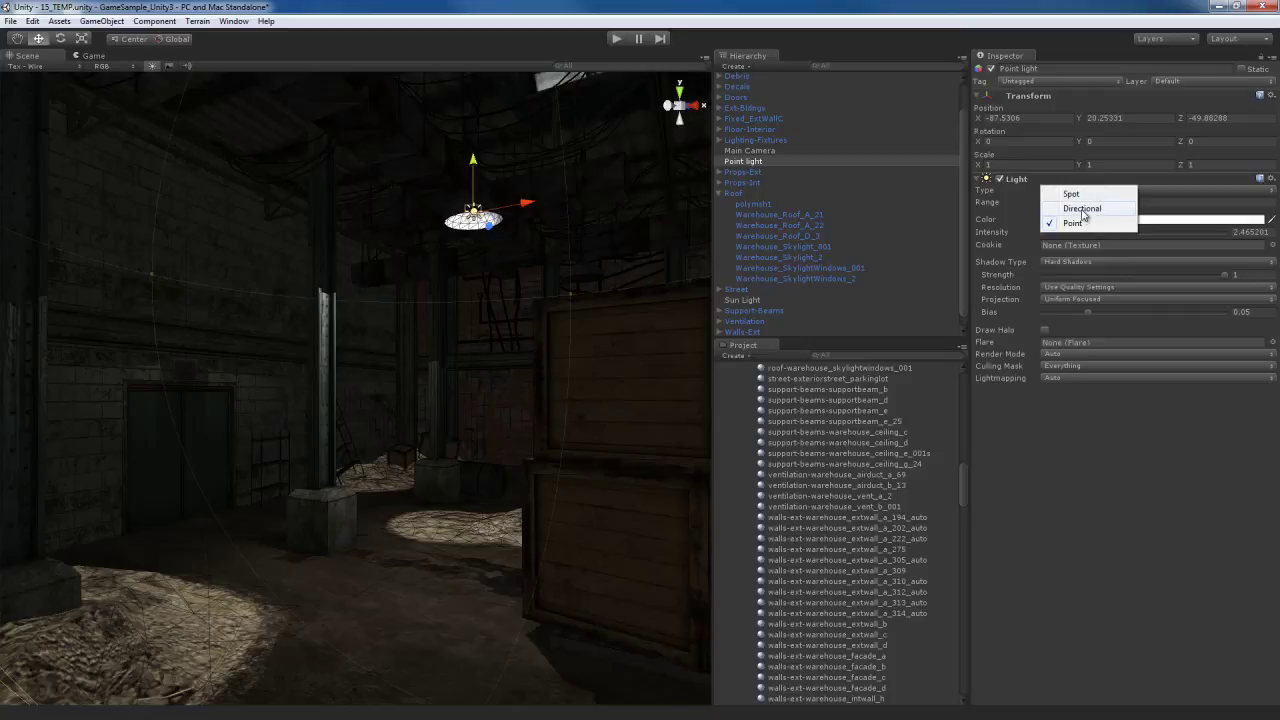
click(1072, 194)
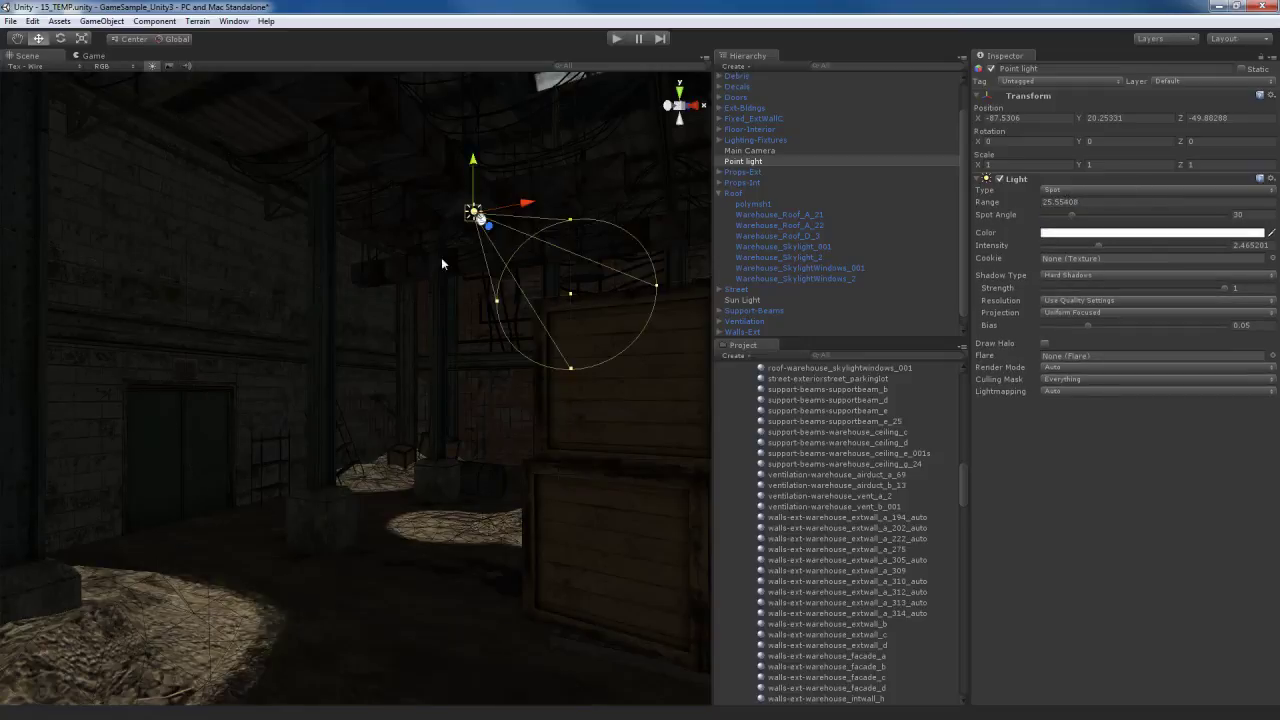
Step: Rotate the spot light to 90 degrees about X so it shines straight down from the lamp
key(e)
drag(457, 234, 467, 60)
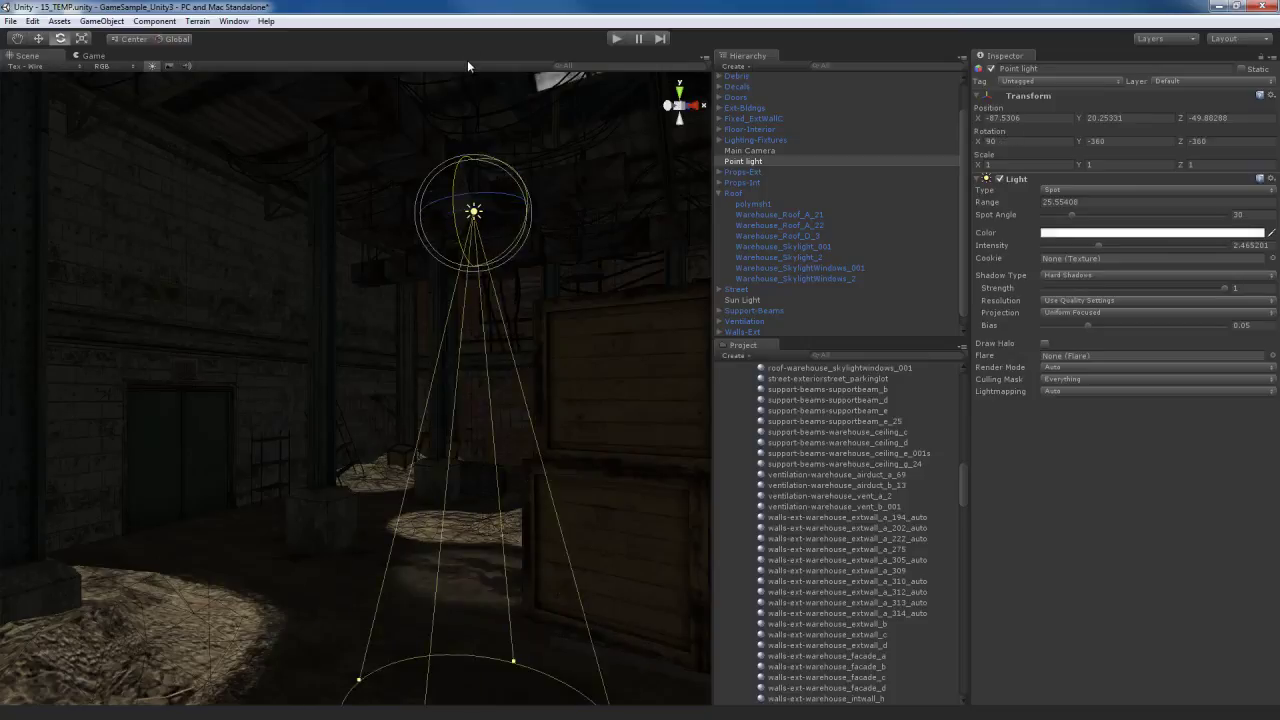
alt+drag(513, 436, 512, 517)
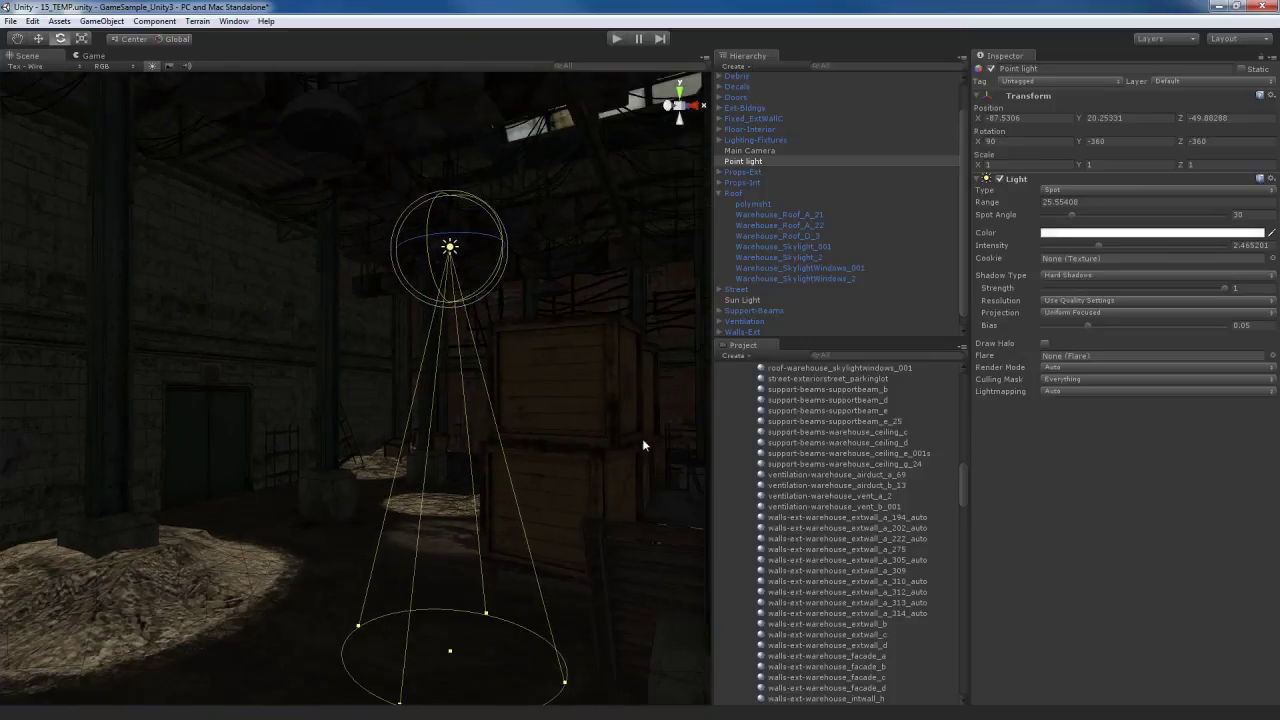
Step: Reduce the spot light's range to about 23.08 and widen its spot angle to about 148 degrees
drag(998, 205, 943, 198)
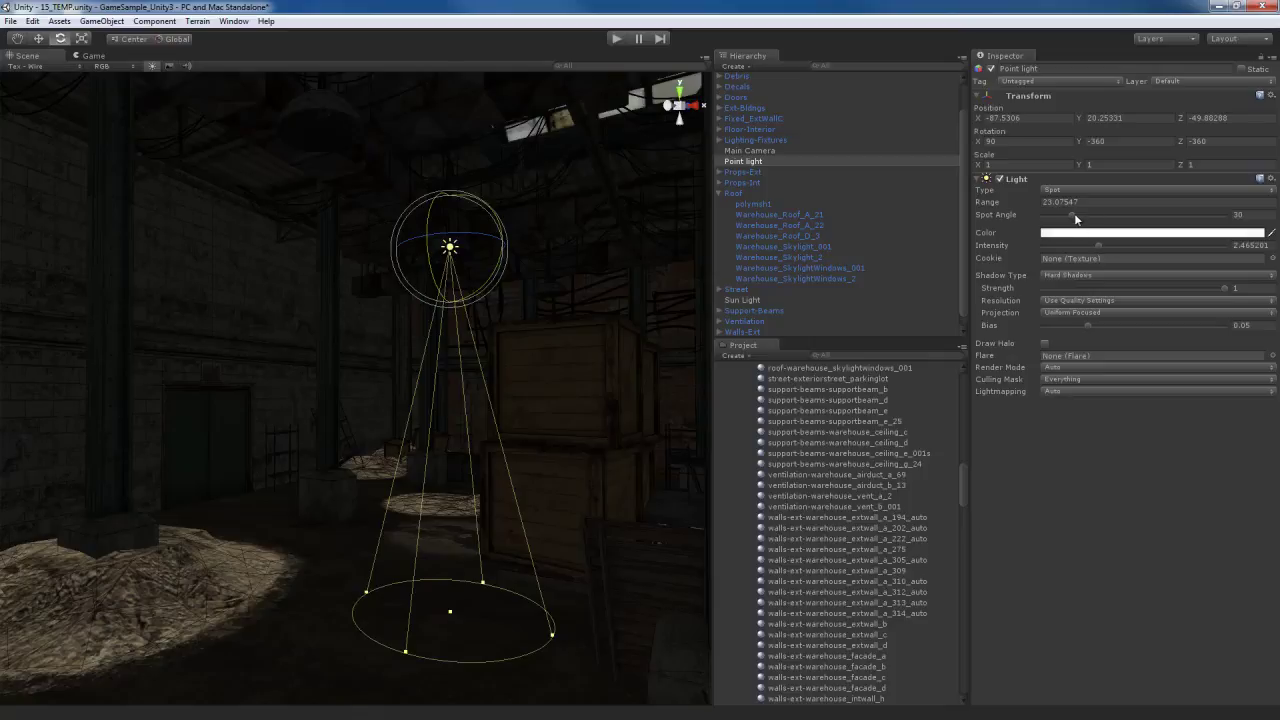
drag(1074, 219, 1196, 232)
key(Up)
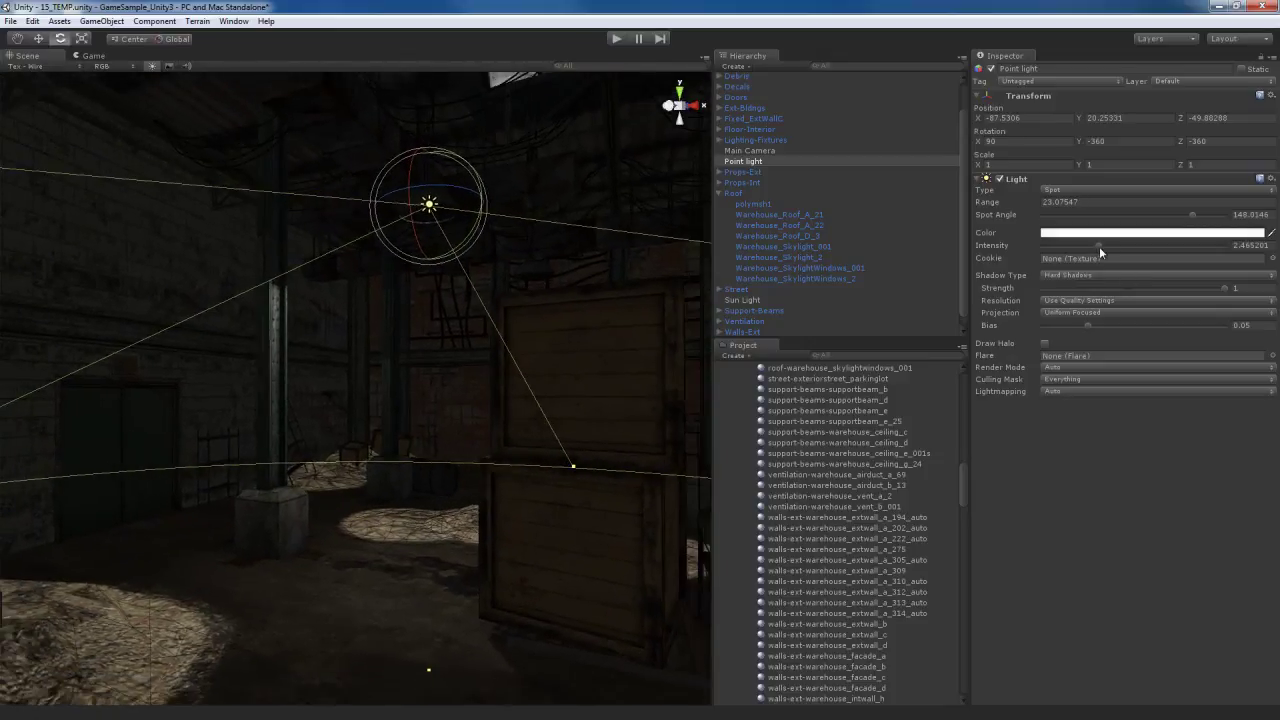
Step: Increase the spot light's intensity to about 4.19
drag(1101, 243, 1143, 246)
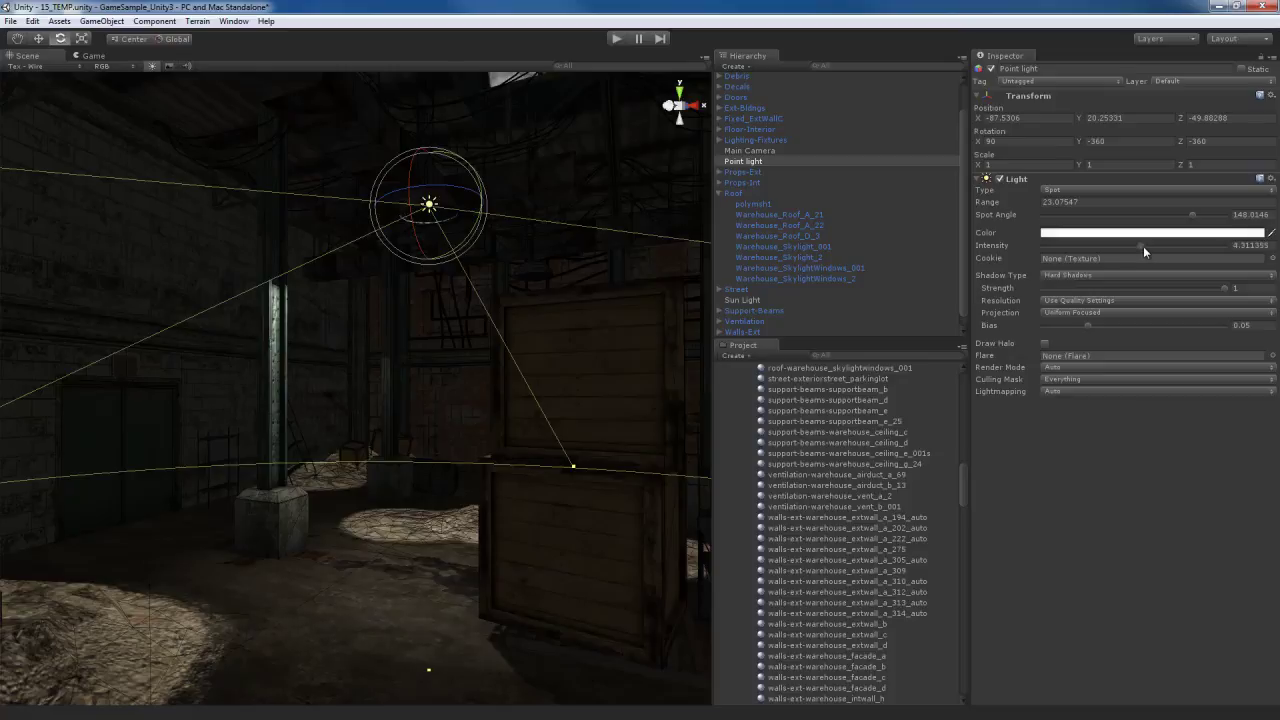
right_drag(406, 395, 463, 398)
key(w)
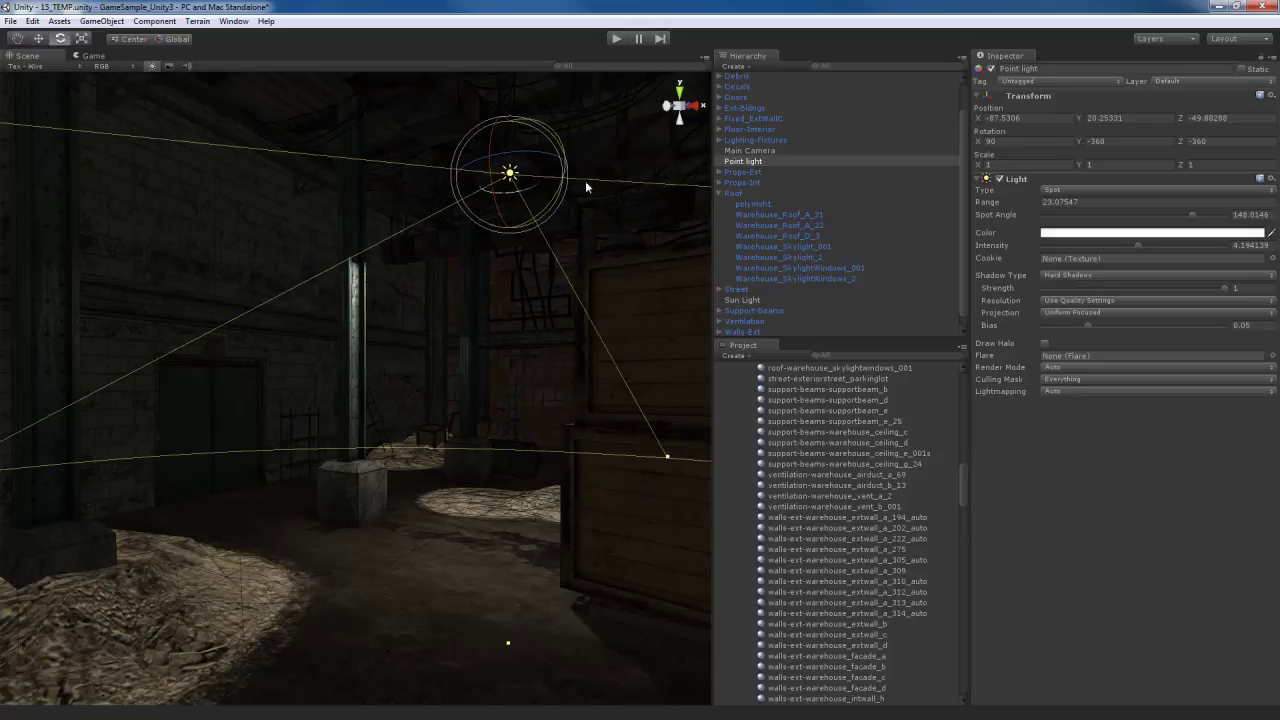
Step: Adjust the spot light's height to about Y 20.19 and narrow its spot angle to about 142.8 degrees
right_drag(550, 324, 514, 350)
key(w)
mouse_move(515, 120)
mouse_down()
mouse_move(513, 140)
mouse_move(517, 117)
mouse_up()
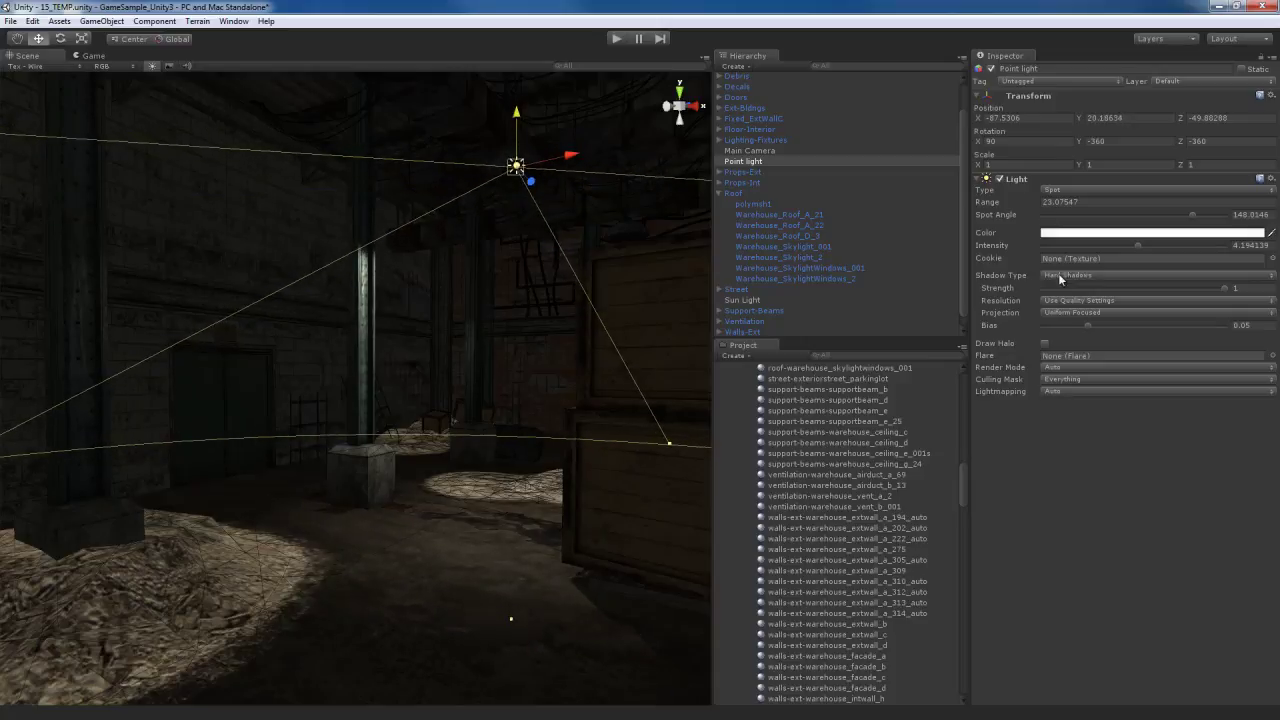
drag(1190, 216, 1186, 217)
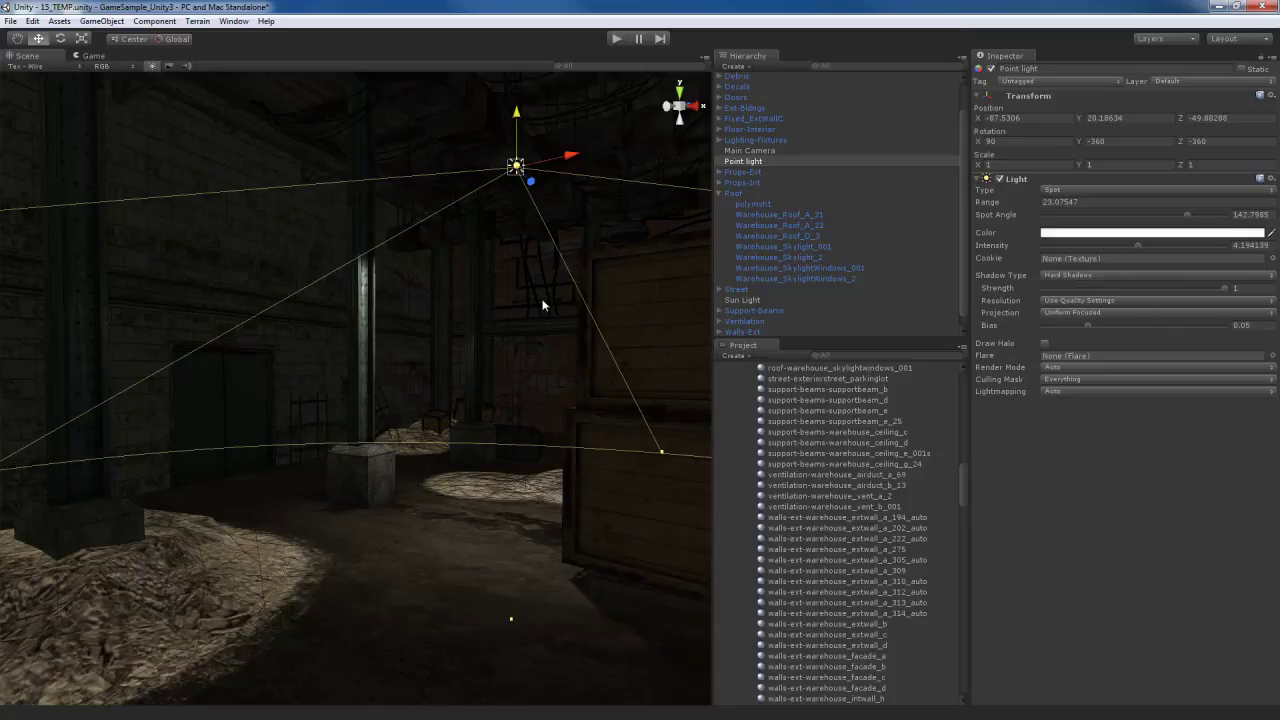
Step: Try a shadow strength of about 0.59 on the spot light, comparing the crate's shadow, and return it to 1
mouse_move(540, 308)
right_down()
mouse_move(523, 278)
mouse_move(562, 300)
mouse_move(534, 310)
mouse_move(548, 305)
right_up()
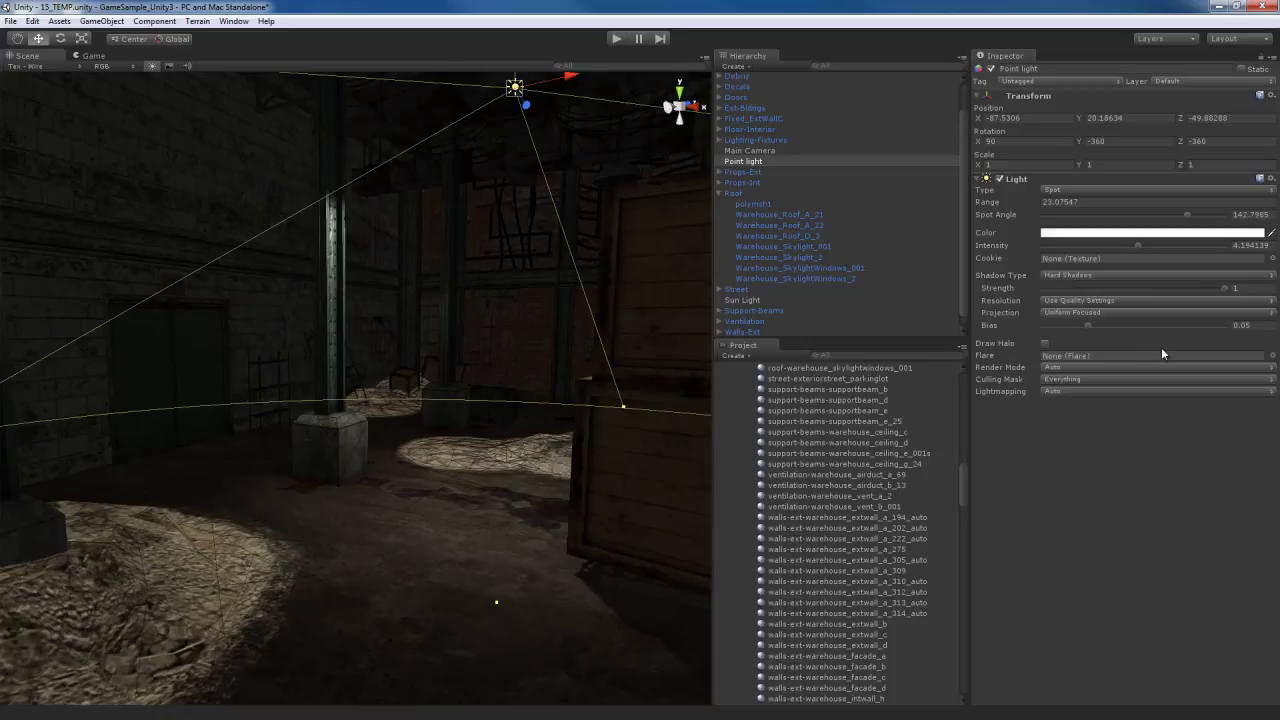
drag(1224, 288, 1149, 288)
right_drag(546, 395, 403, 428)
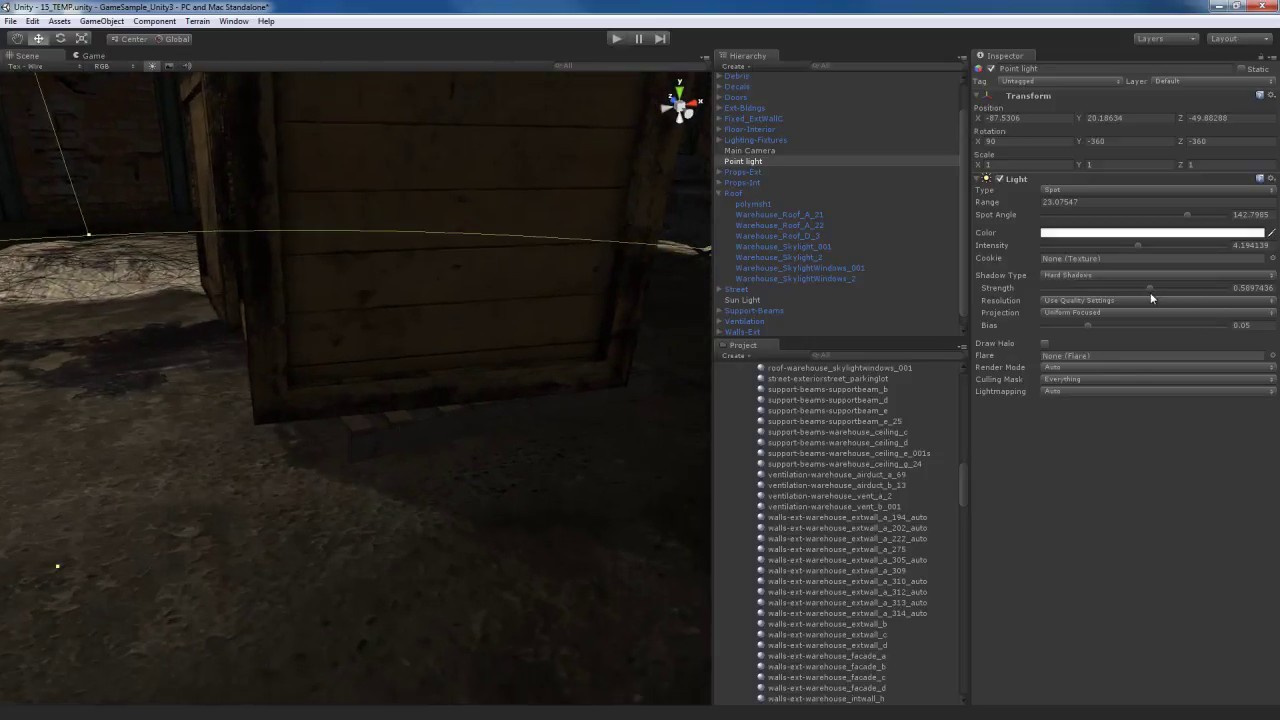
mouse_move(1152, 286)
mouse_down()
mouse_move(1054, 287)
mouse_move(1151, 290)
mouse_up()
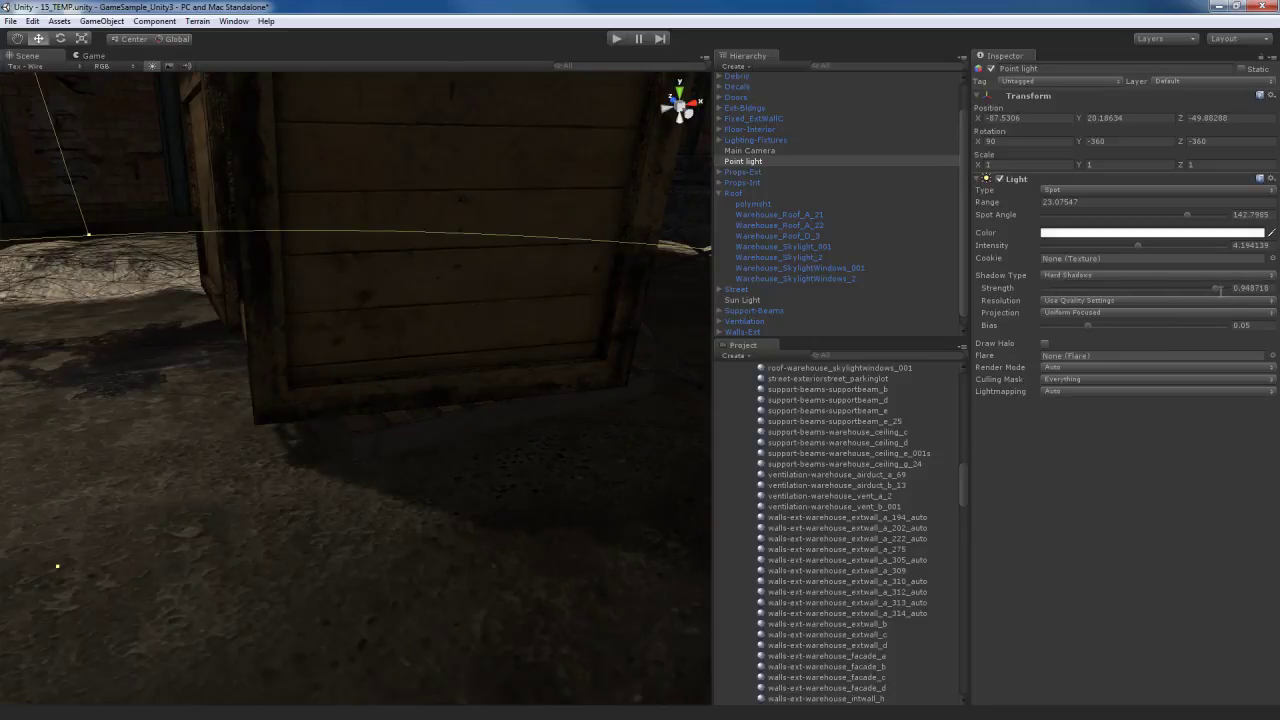
mouse_move(542, 366)
right_down()
mouse_move(434, 434)
mouse_move(326, 426)
mouse_move(328, 397)
mouse_move(546, 343)
mouse_move(607, 343)
mouse_move(534, 343)
right_up()
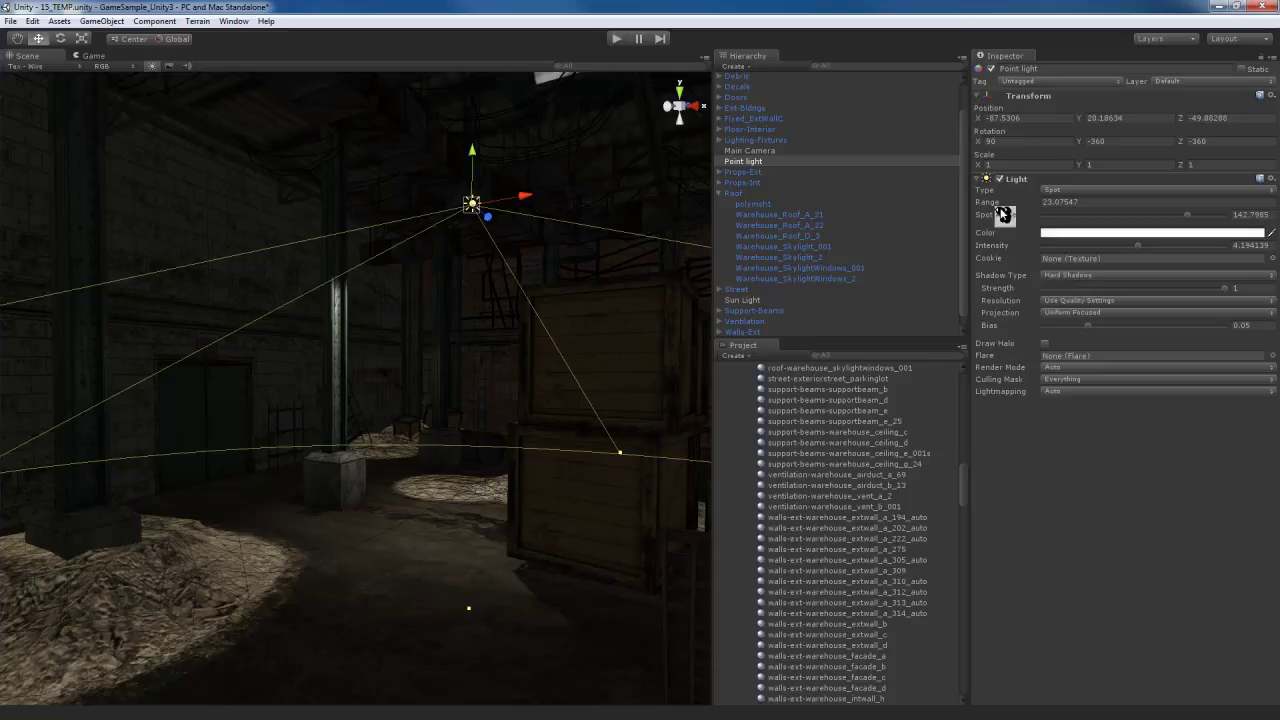
Step: Increase the spot light's range to about 31.52 so it reaches more of the warehouse floor and walls
drag(998, 203, 1040, 226)
right_drag(456, 422, 402, 396)
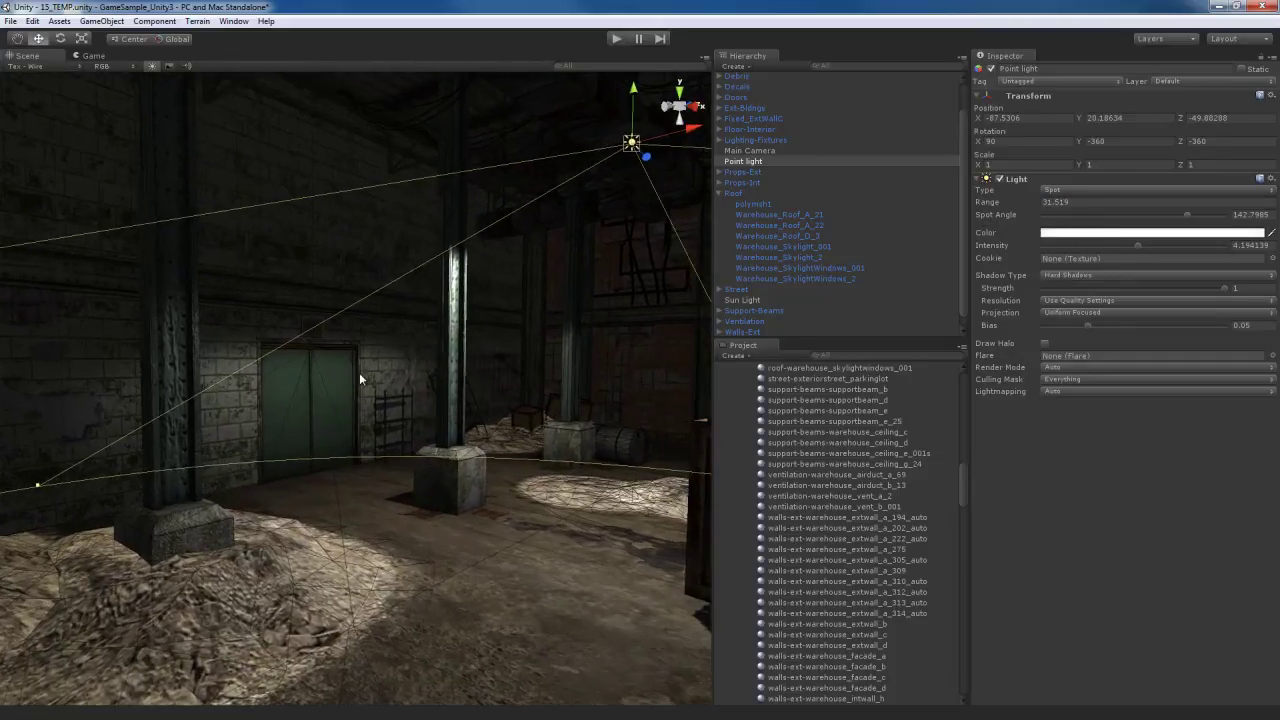
right_drag(303, 369, 320, 380)
right_drag(460, 363, 486, 350)
Step: Change the spot light's shadow type to Soft Shadows while viewing the shadow beside the concrete pillar base
click(1078, 274)
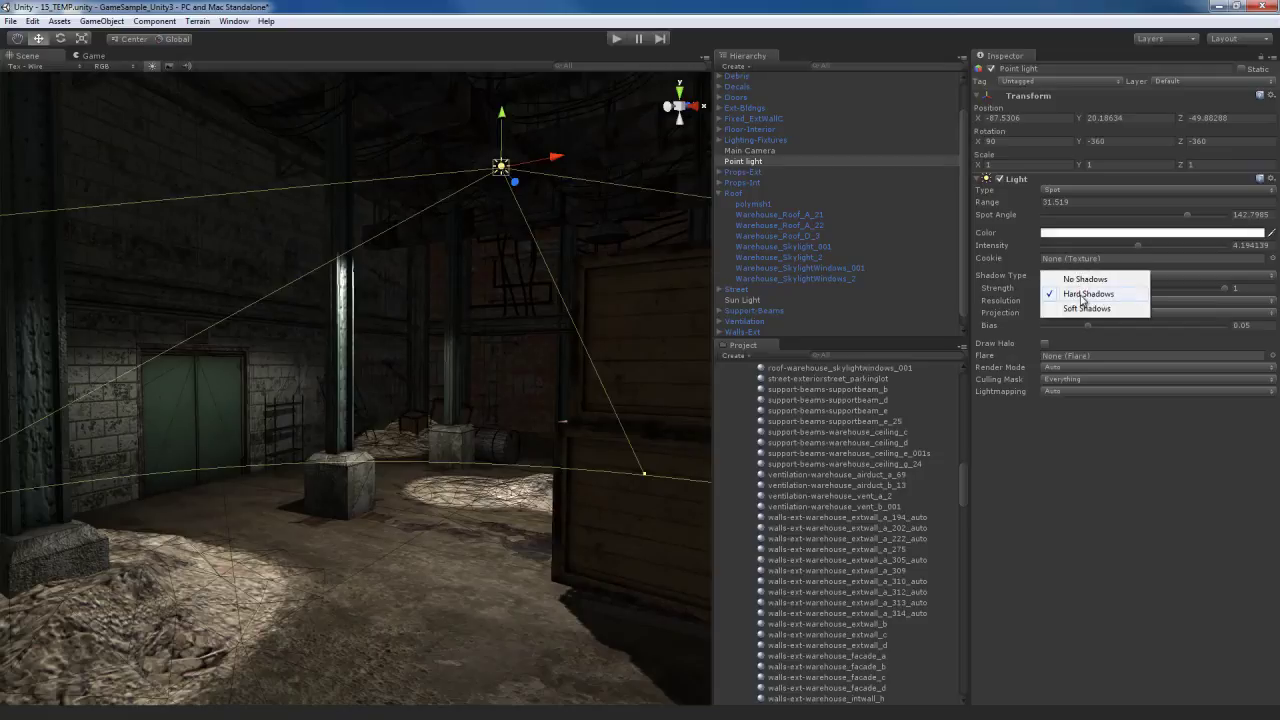
click(1082, 300)
right_drag(452, 411, 594, 455)
click(1114, 275)
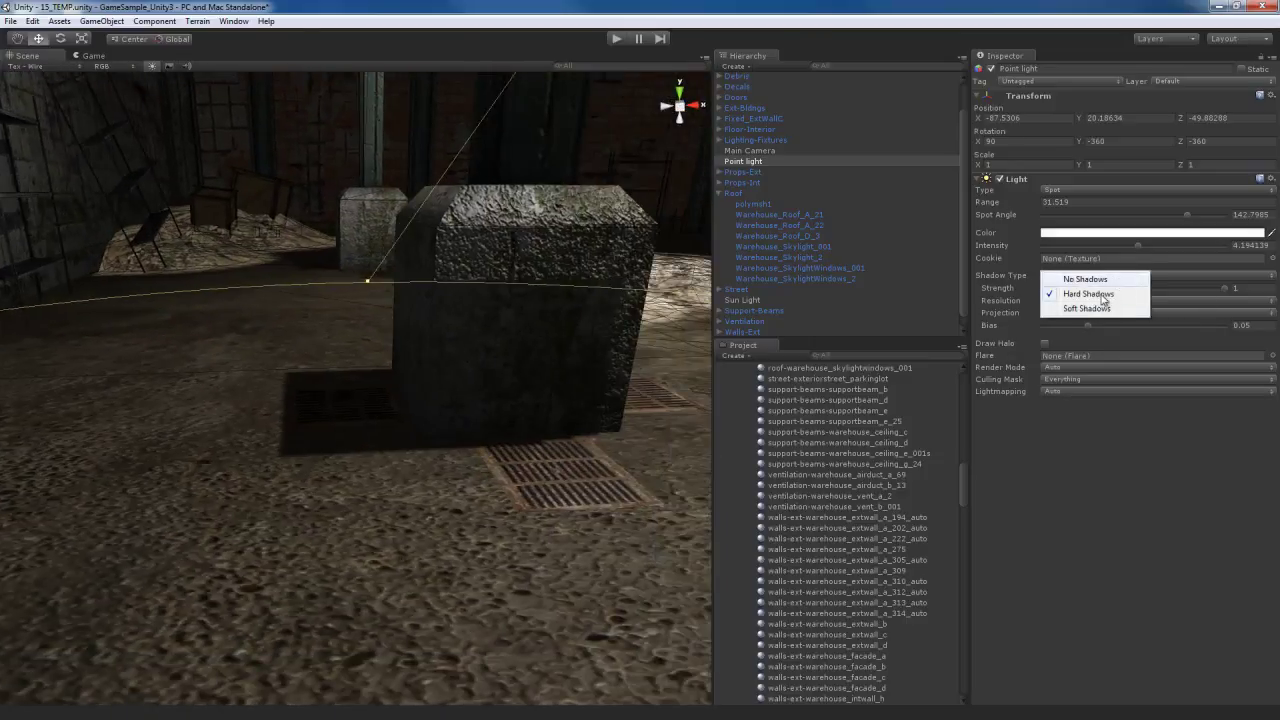
click(1095, 309)
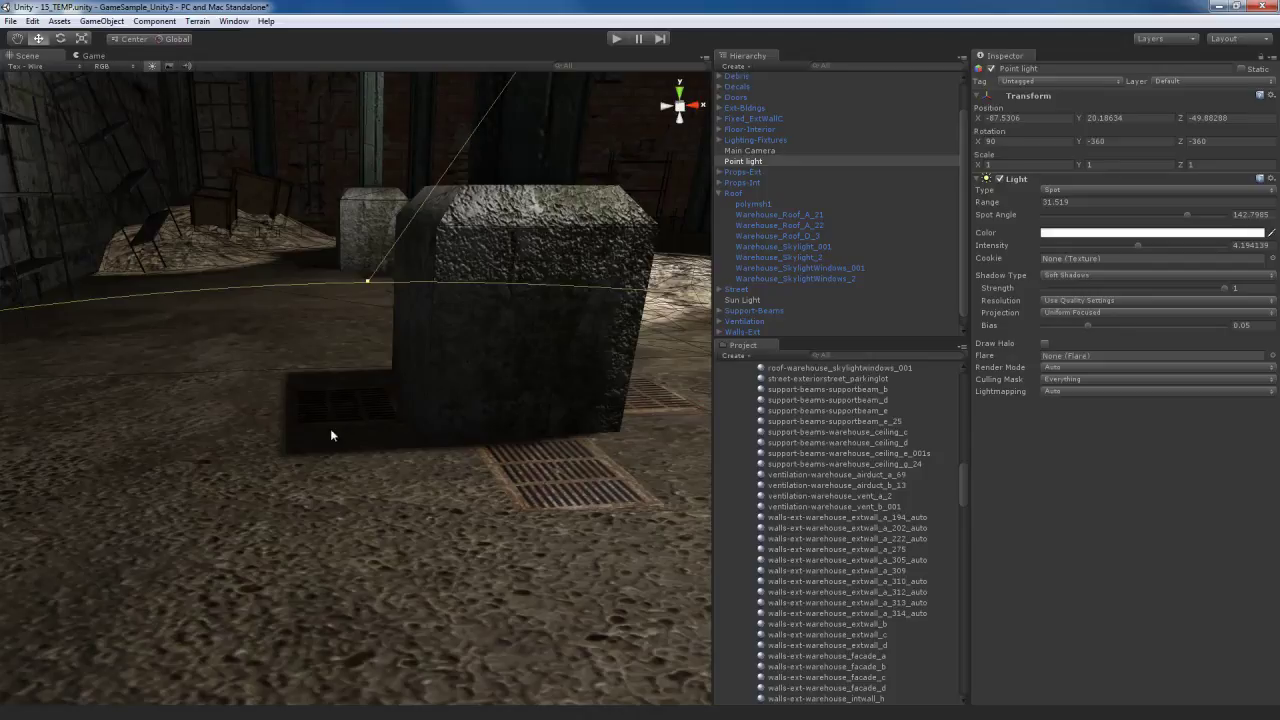
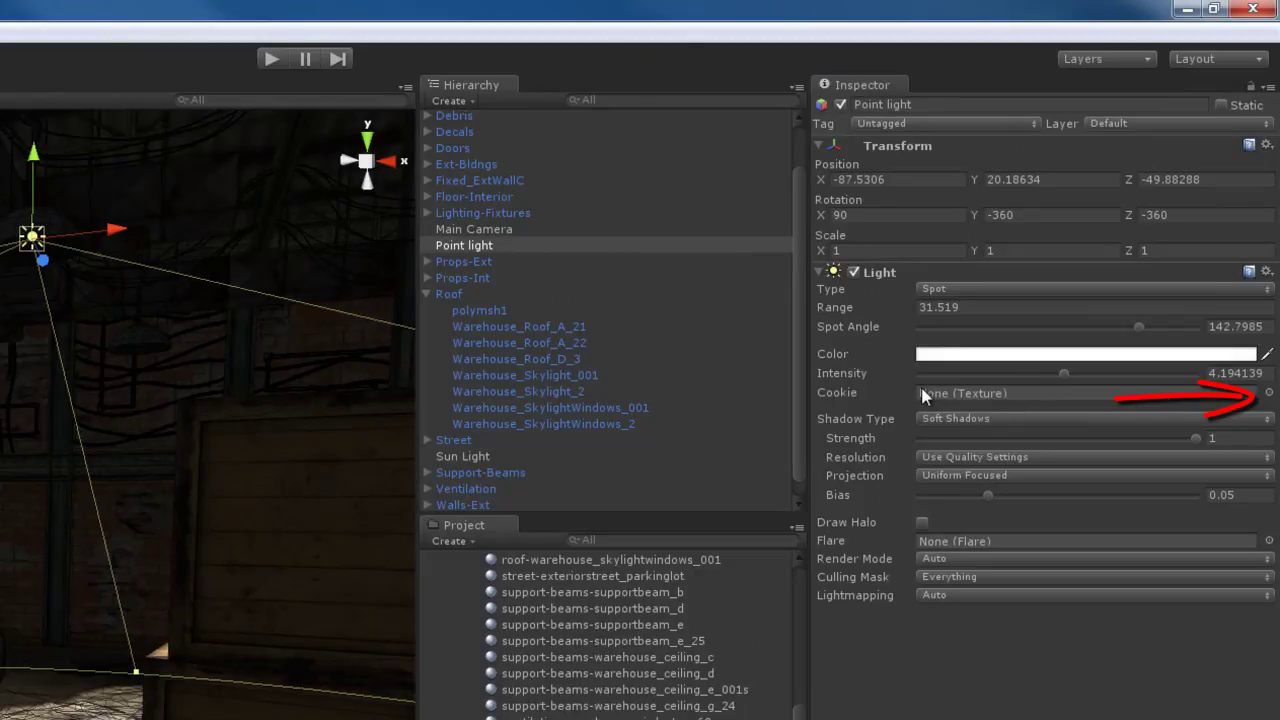
Step: Apply the Flashlight_Irregular texture as the spot light's cookie
click(1269, 393)
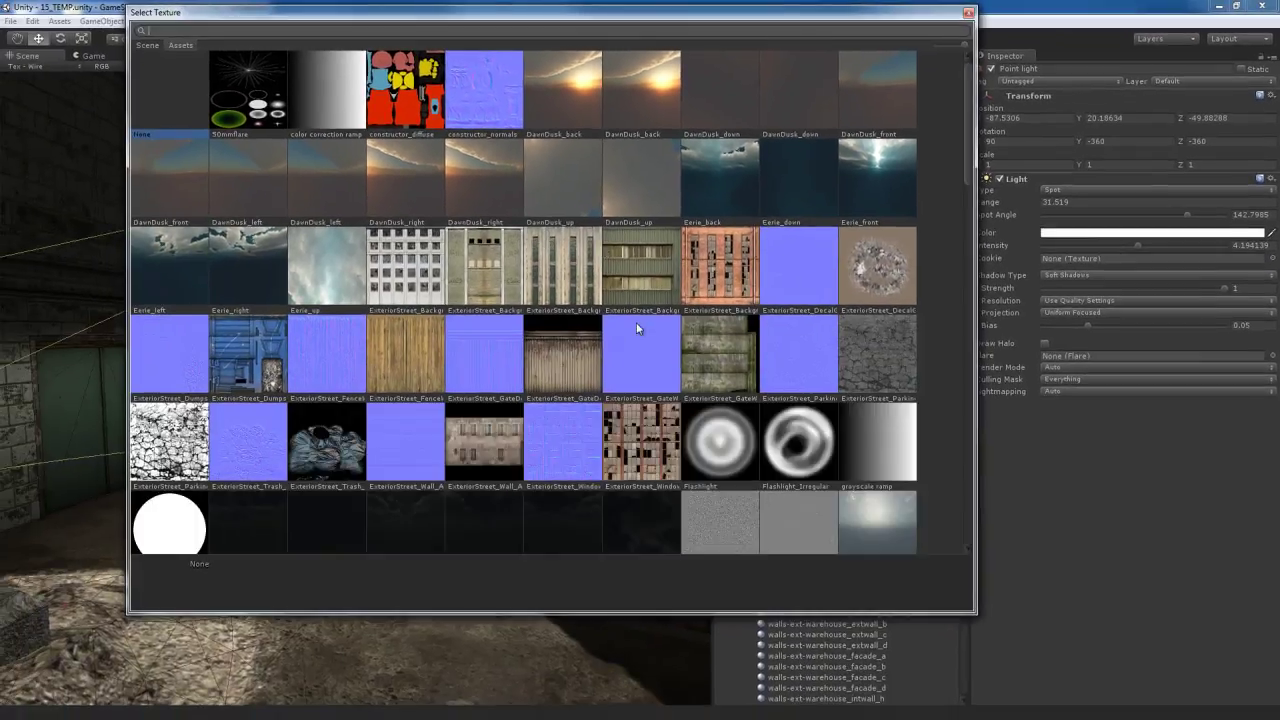
scroll(641, 325, down, 5)
scroll(641, 325, up, 3)
scroll(591, 314, up, 1)
scroll(591, 314, down, 1)
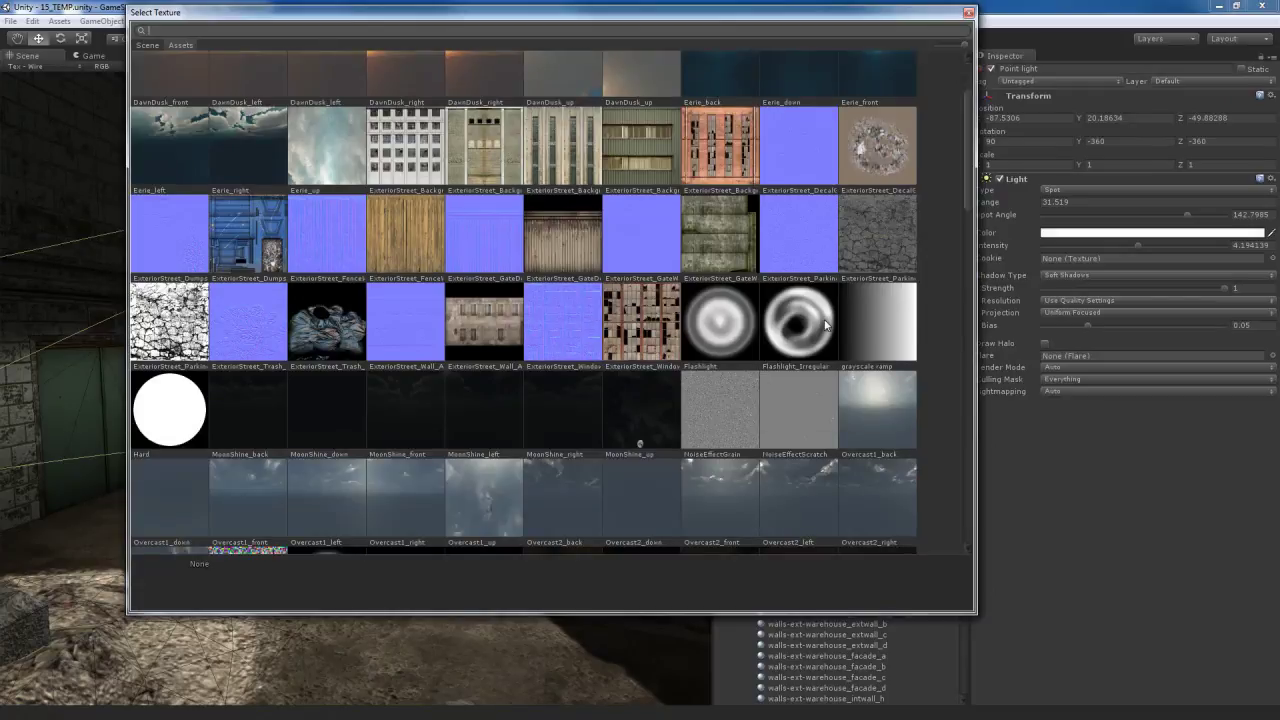
scroll(684, 366, down, 1)
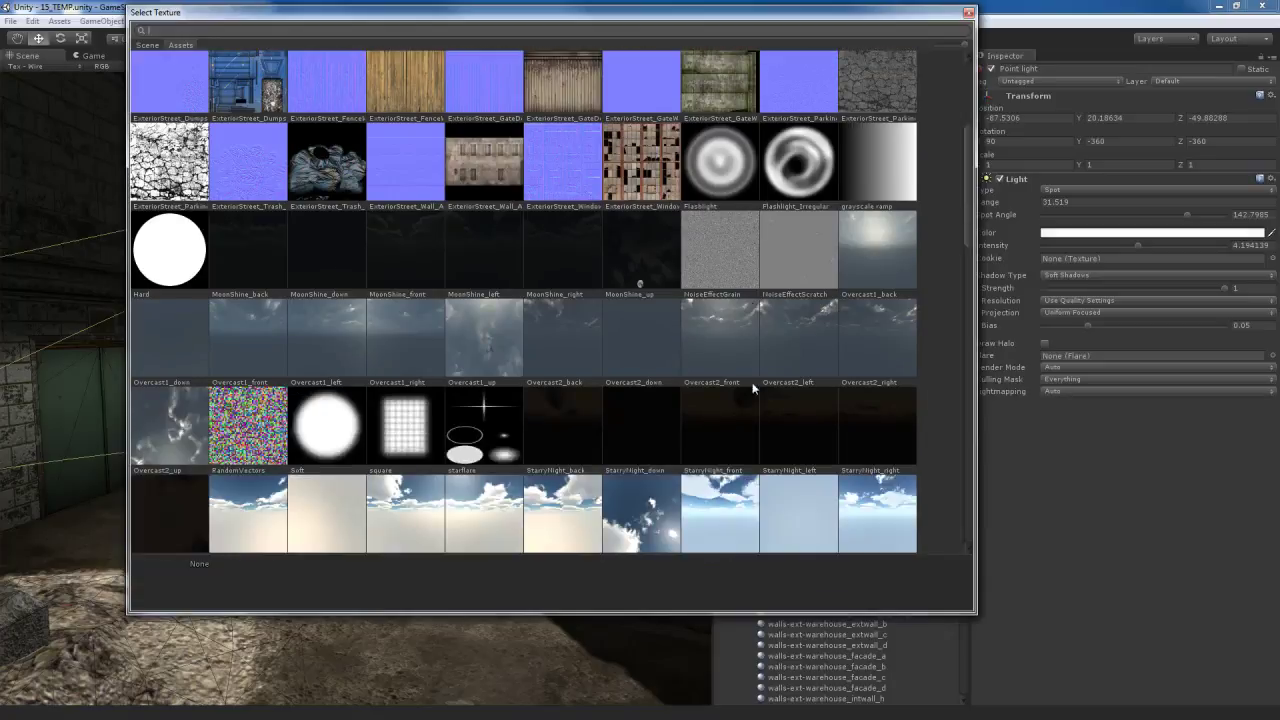
scroll(754, 388, up, 1)
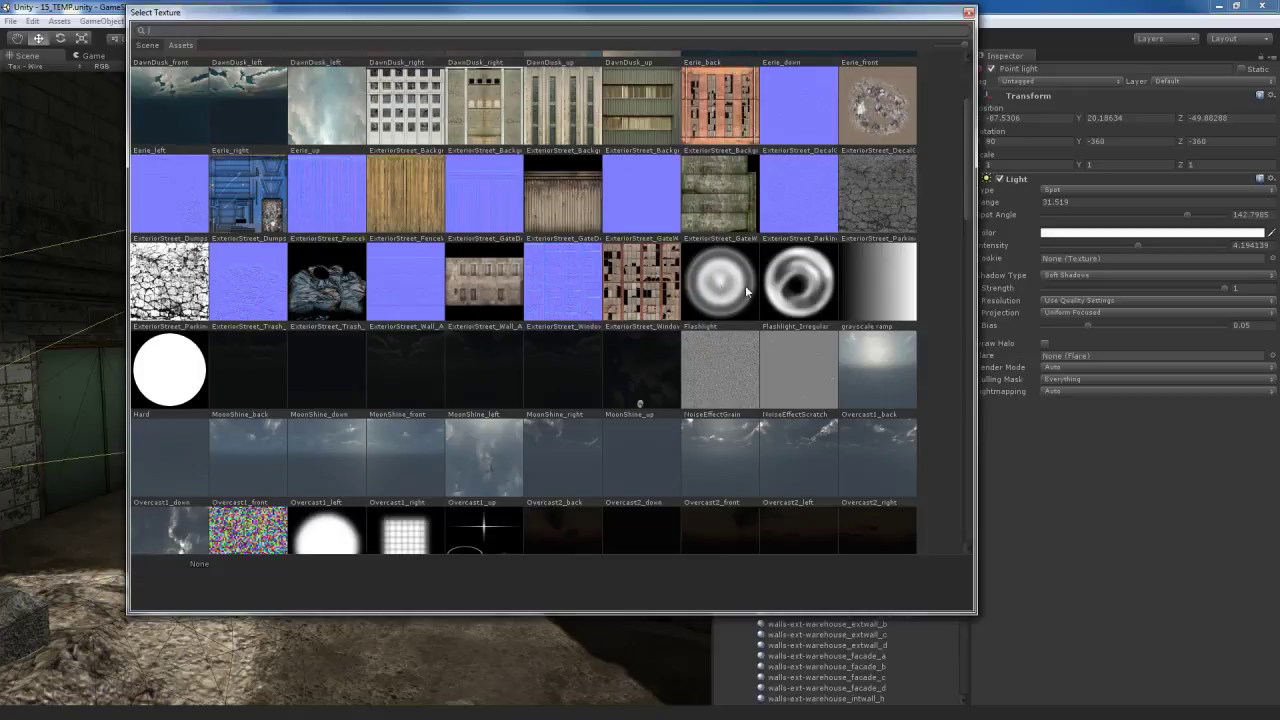
double_click(800, 289)
key(a)
right_drag(477, 377, 480, 380)
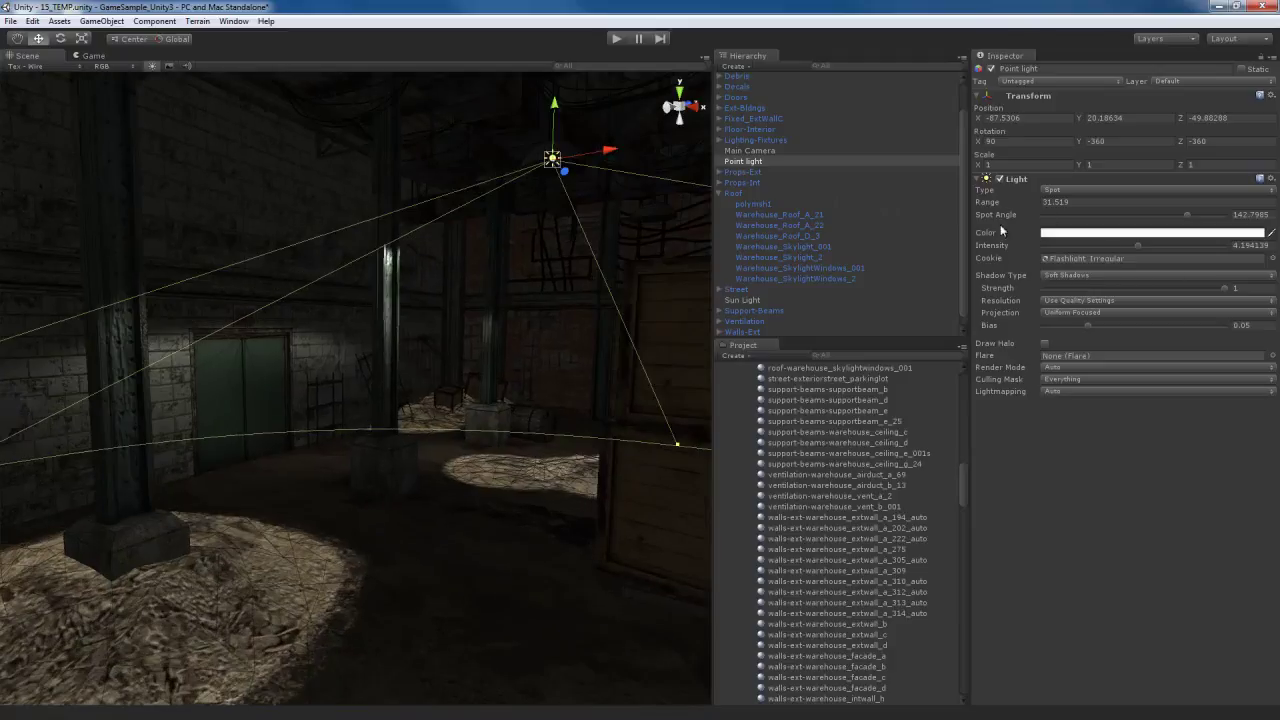
Step: Try a narrower spot angle with the irregular cookie and restore it to about 142.8 degrees
drag(1187, 214, 1092, 216)
mouse_move(486, 508)
right_down()
mouse_move(544, 538)
mouse_move(591, 537)
mouse_move(495, 491)
right_up()
right_drag(384, 444, 438, 434)
drag(438, 434, 461, 476)
right_drag(461, 476, 406, 466)
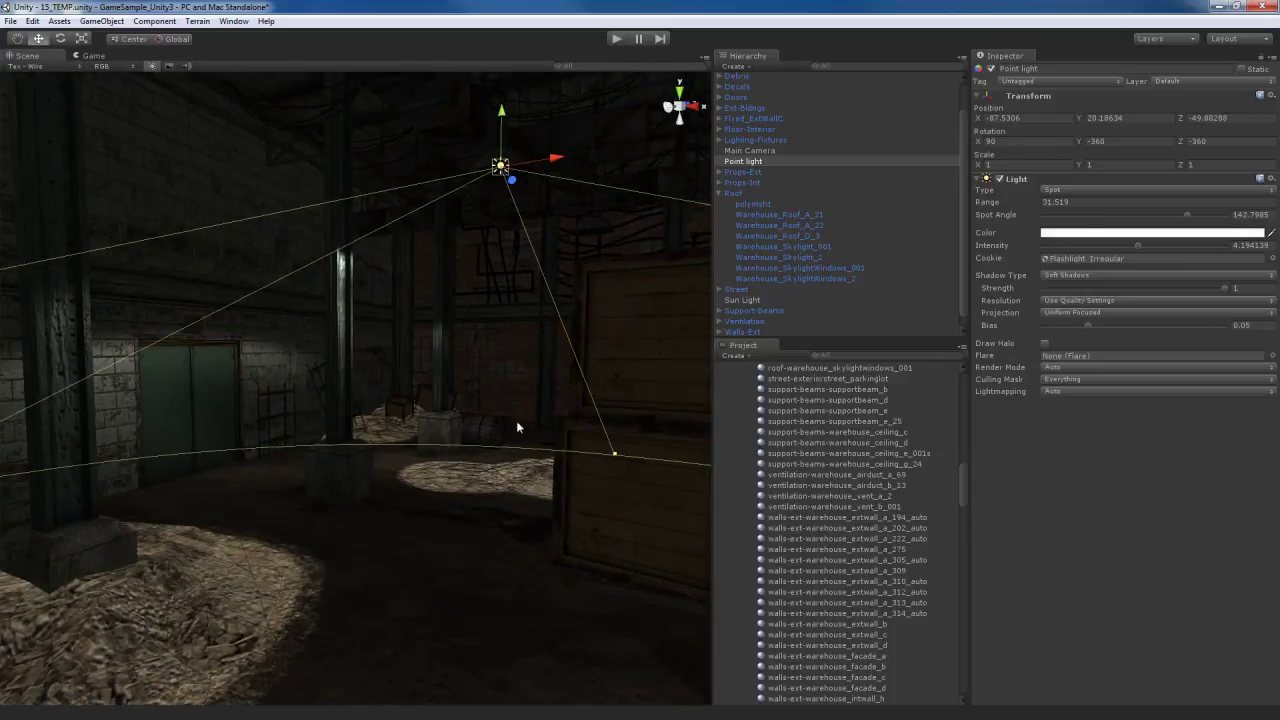
Step: Replace the spot light's cookie with the Flashlight texture
click(1273, 259)
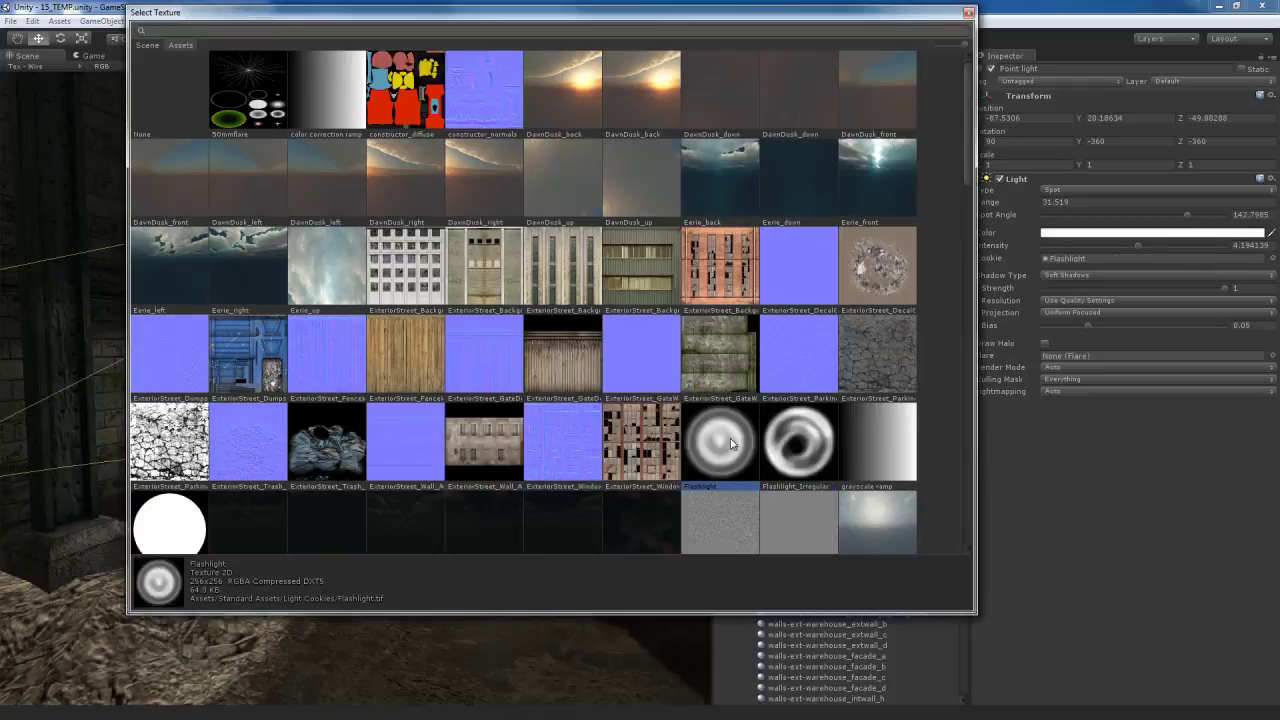
click(719, 442)
double_click(719, 442)
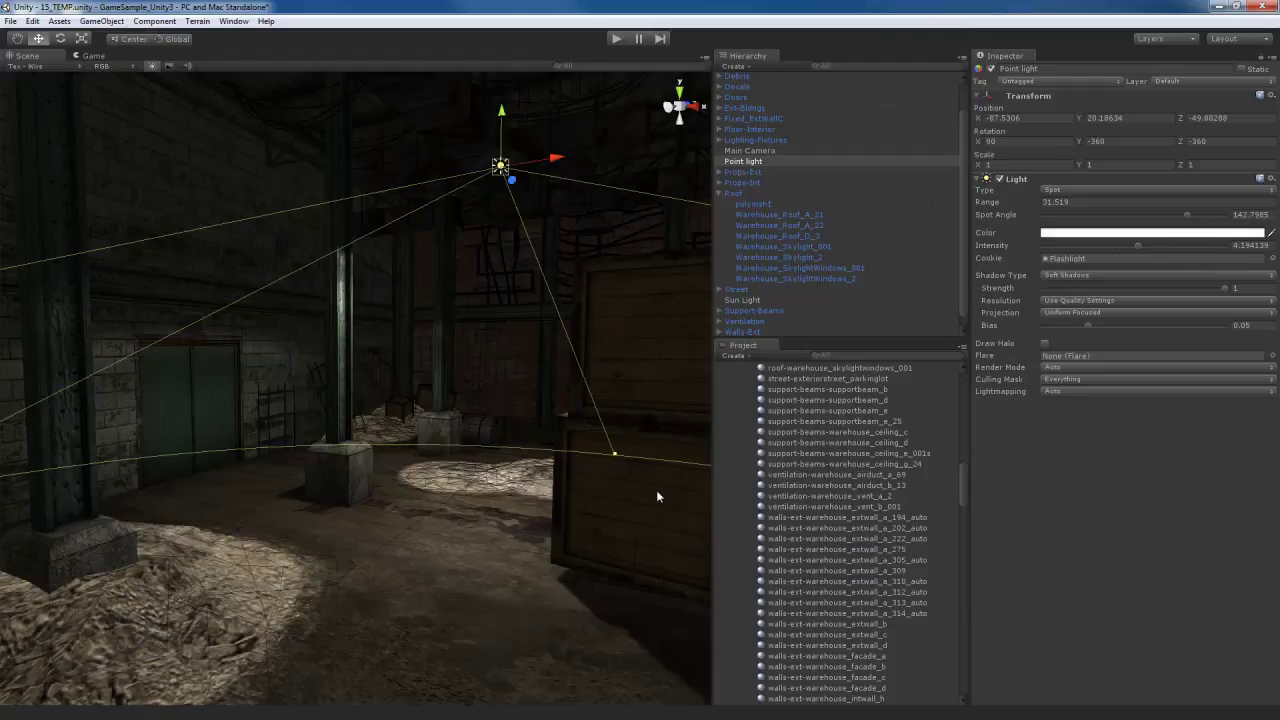
mouse_move(501, 455)
right_down()
mouse_move(442, 449)
mouse_move(460, 452)
mouse_move(490, 400)
mouse_move(464, 374)
mouse_move(442, 375)
mouse_move(458, 388)
mouse_move(339, 402)
mouse_move(246, 543)
mouse_move(277, 529)
mouse_move(243, 462)
mouse_move(571, 471)
mouse_move(474, 493)
mouse_move(561, 469)
mouse_move(520, 472)
right_up()
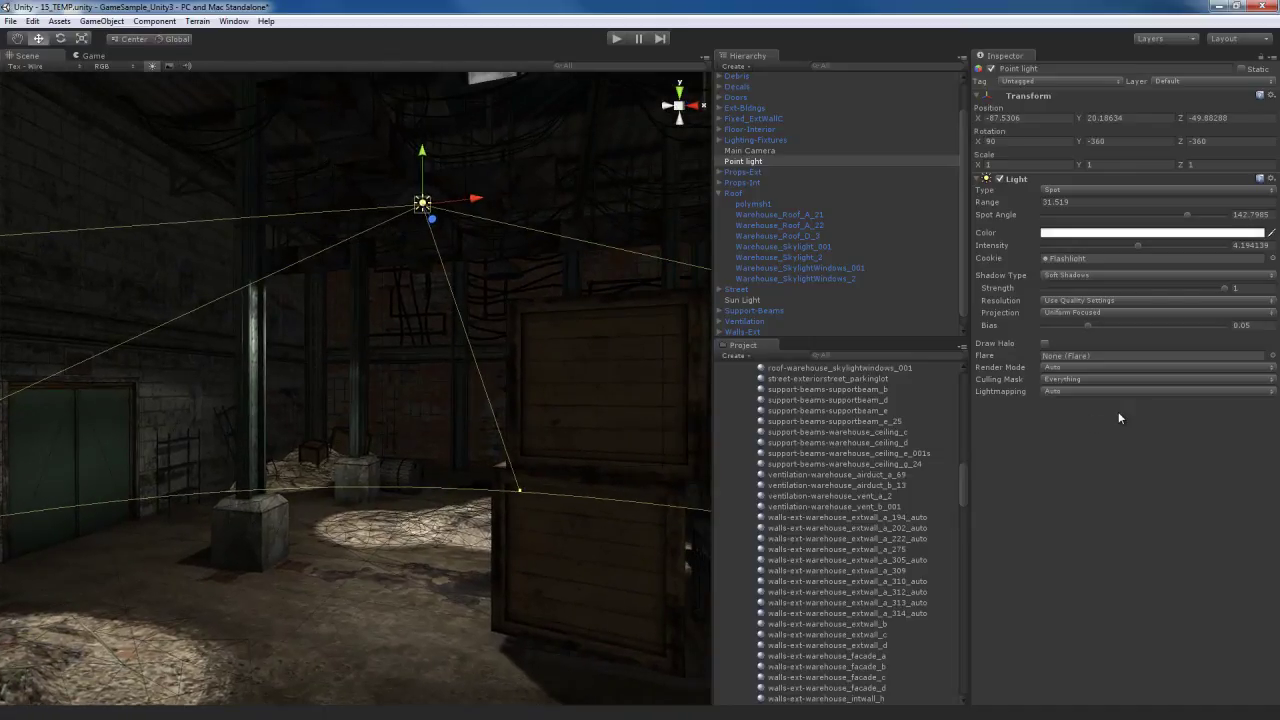
Step: Examine the spot light's render mode and culling mask options, keeping Auto and Everything
click(1078, 367)
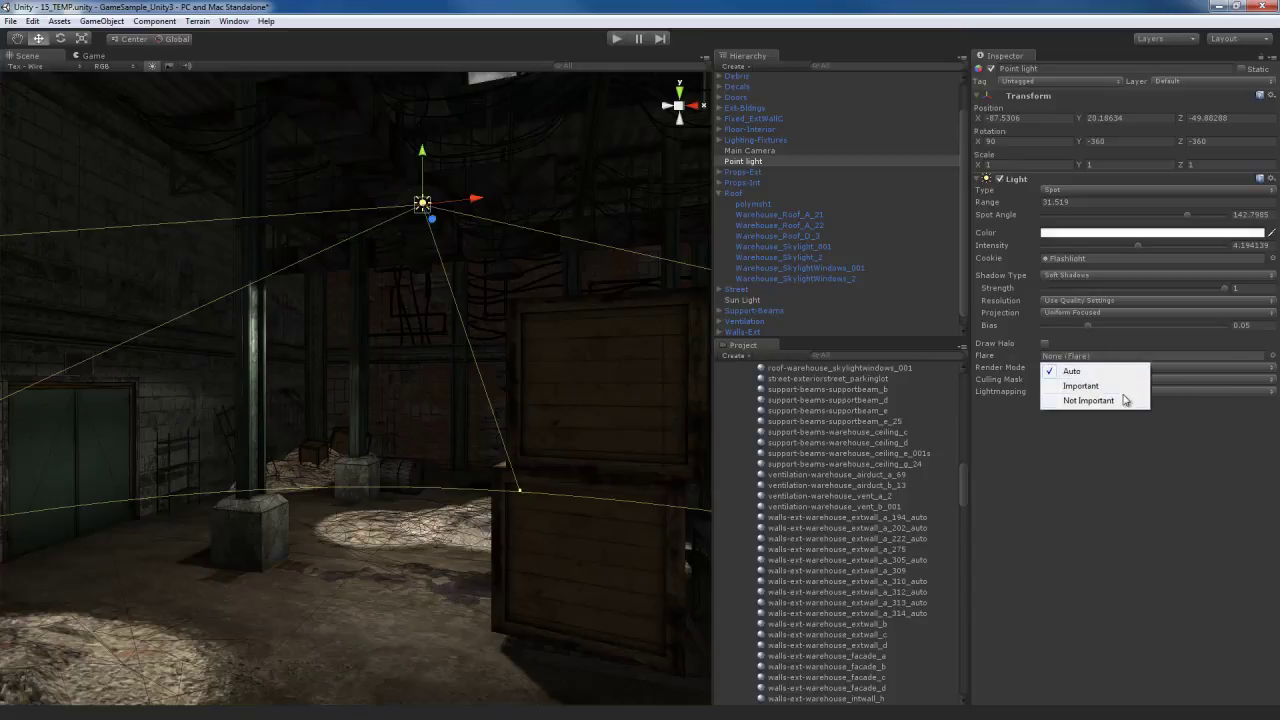
click(1074, 372)
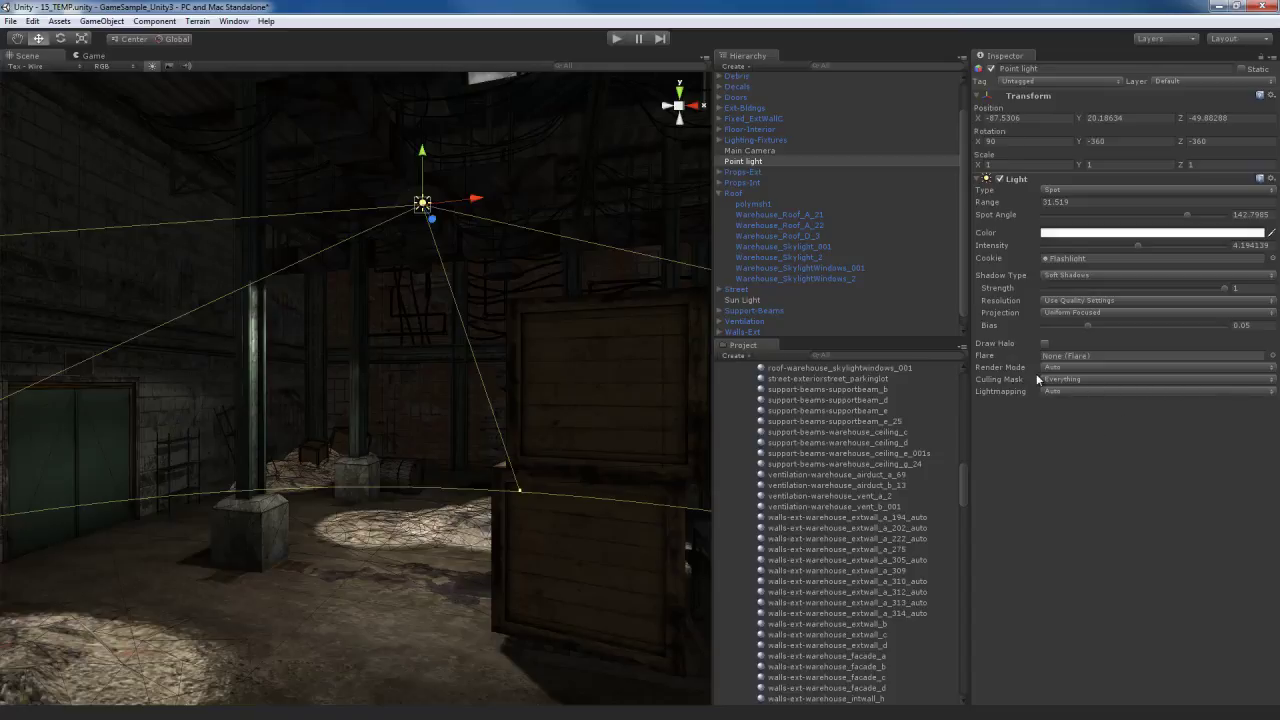
click(1087, 381)
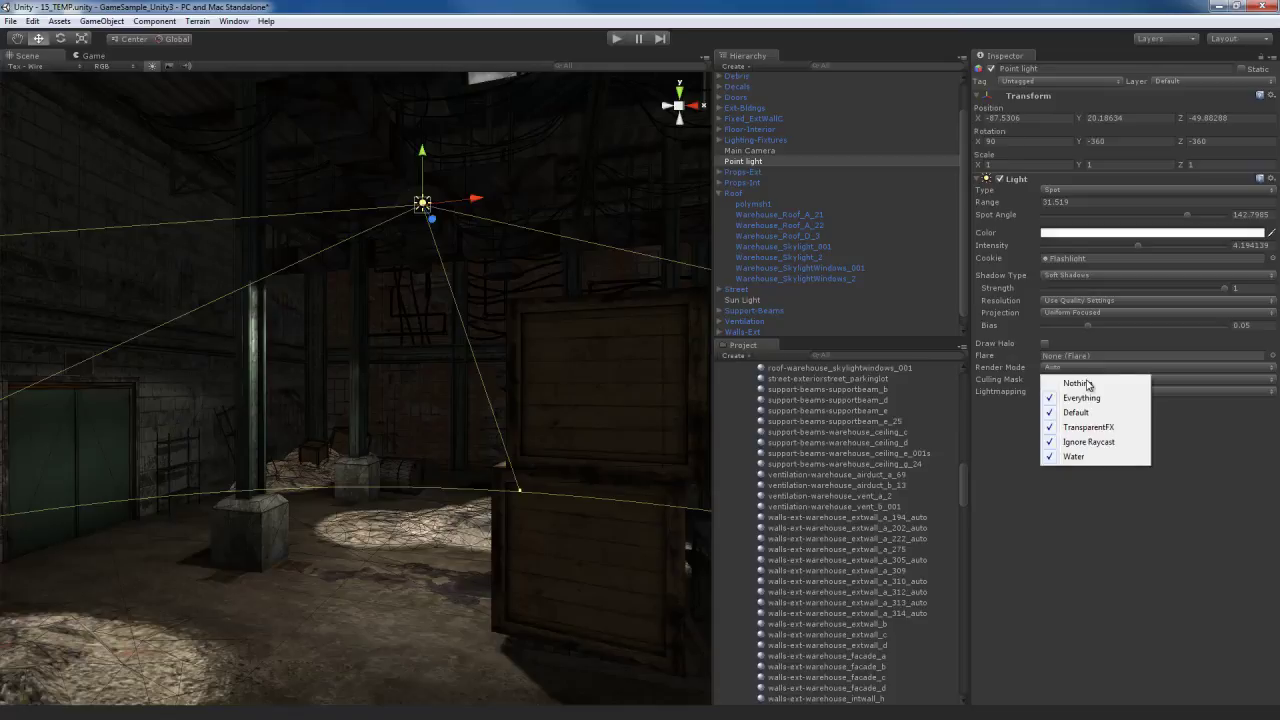
click(1080, 398)
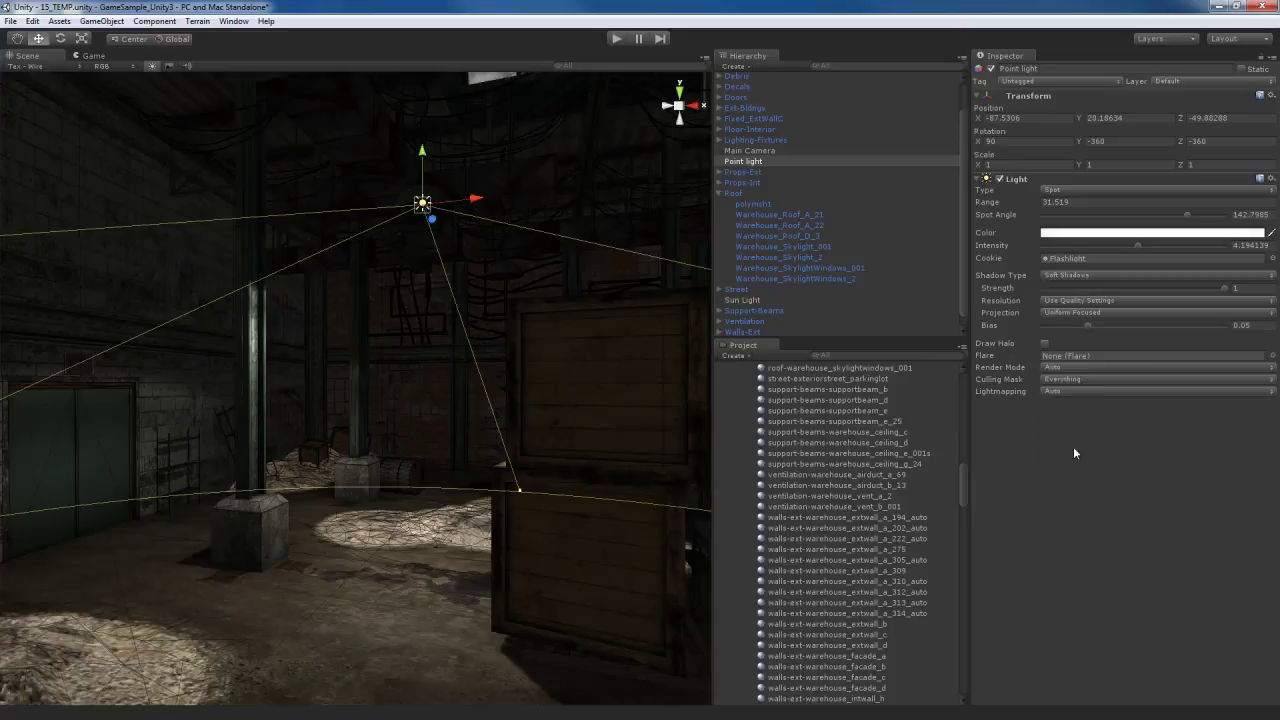
Step: Duplicate the spot light at the hanging lamp and lower the copy to about Y 19.61
right_drag(495, 517, 464, 466)
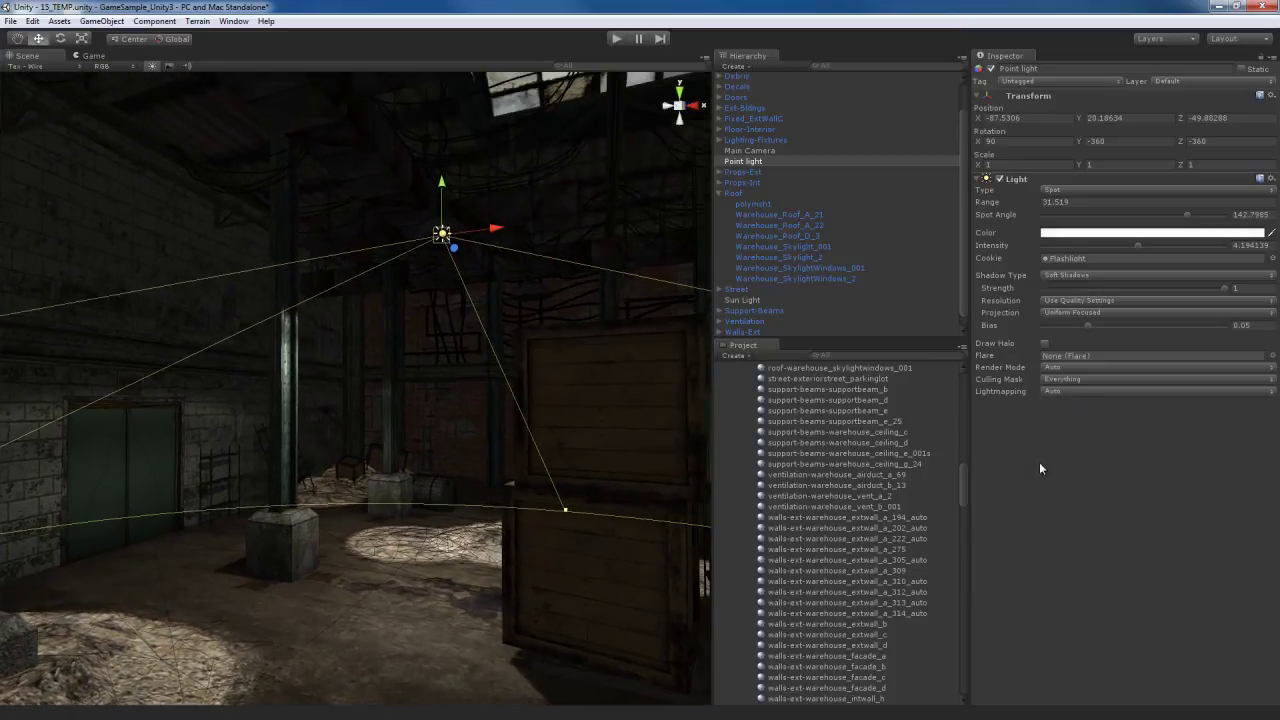
right_drag(455, 527, 422, 348)
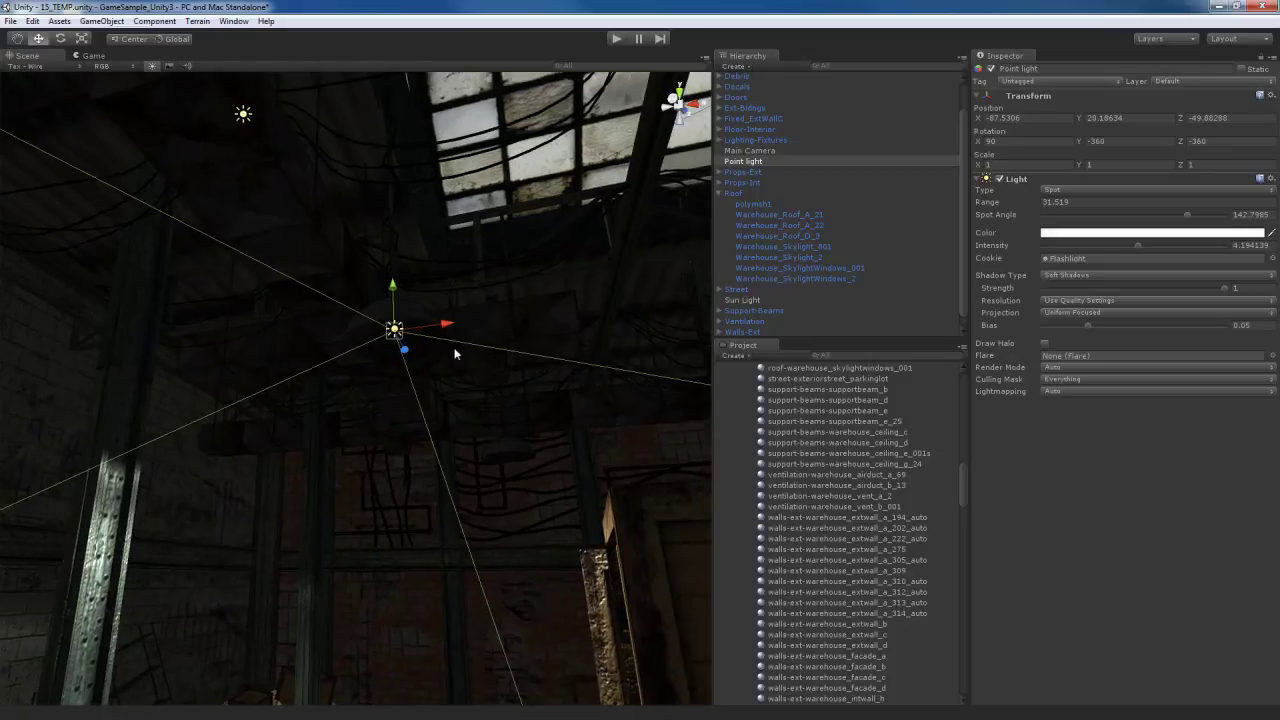
click(33, 21)
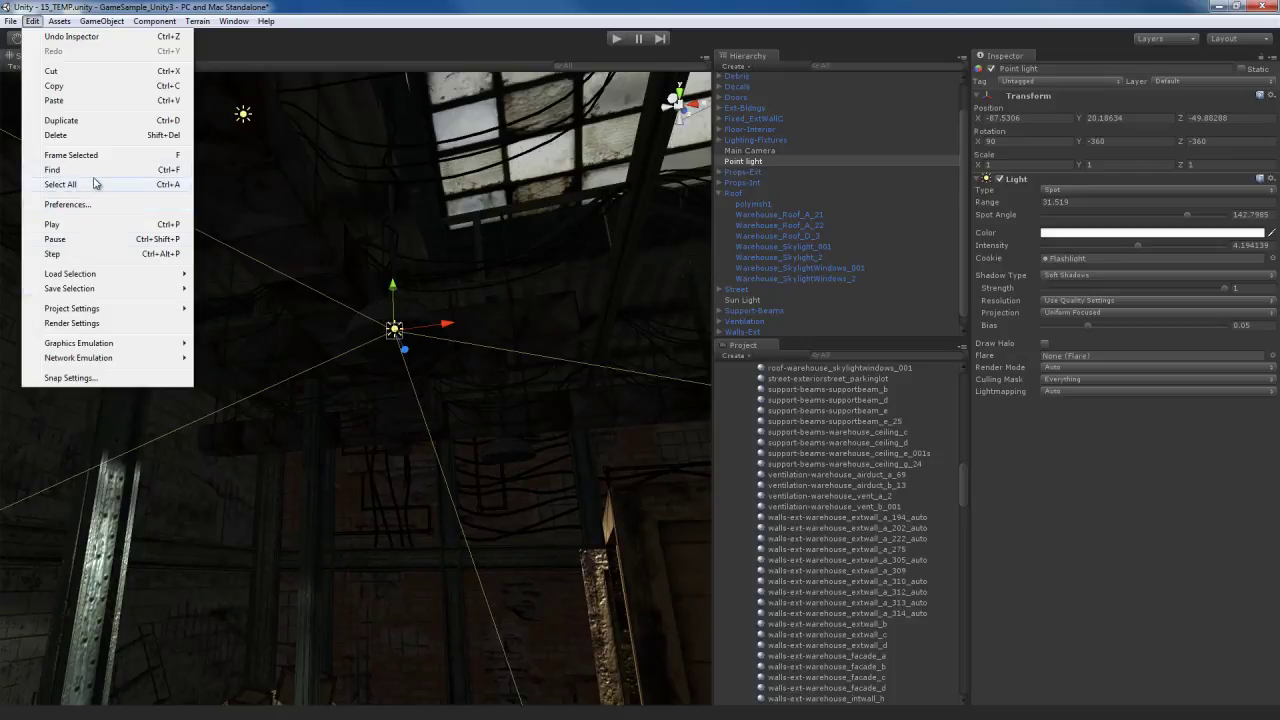
key(Escape)
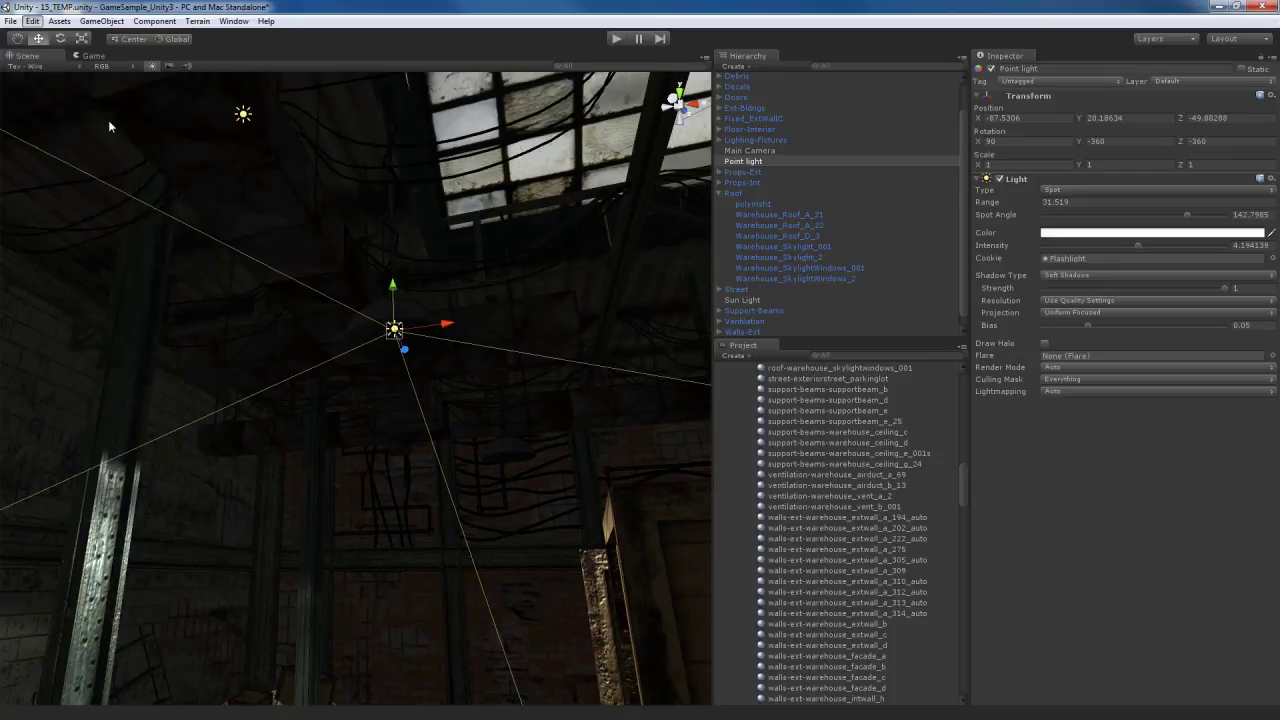
key(Escape)
key(ctrl+d)
mouse_move(394, 287)
mouse_down()
mouse_move(394, 323)
mouse_move(394, 300)
mouse_up()
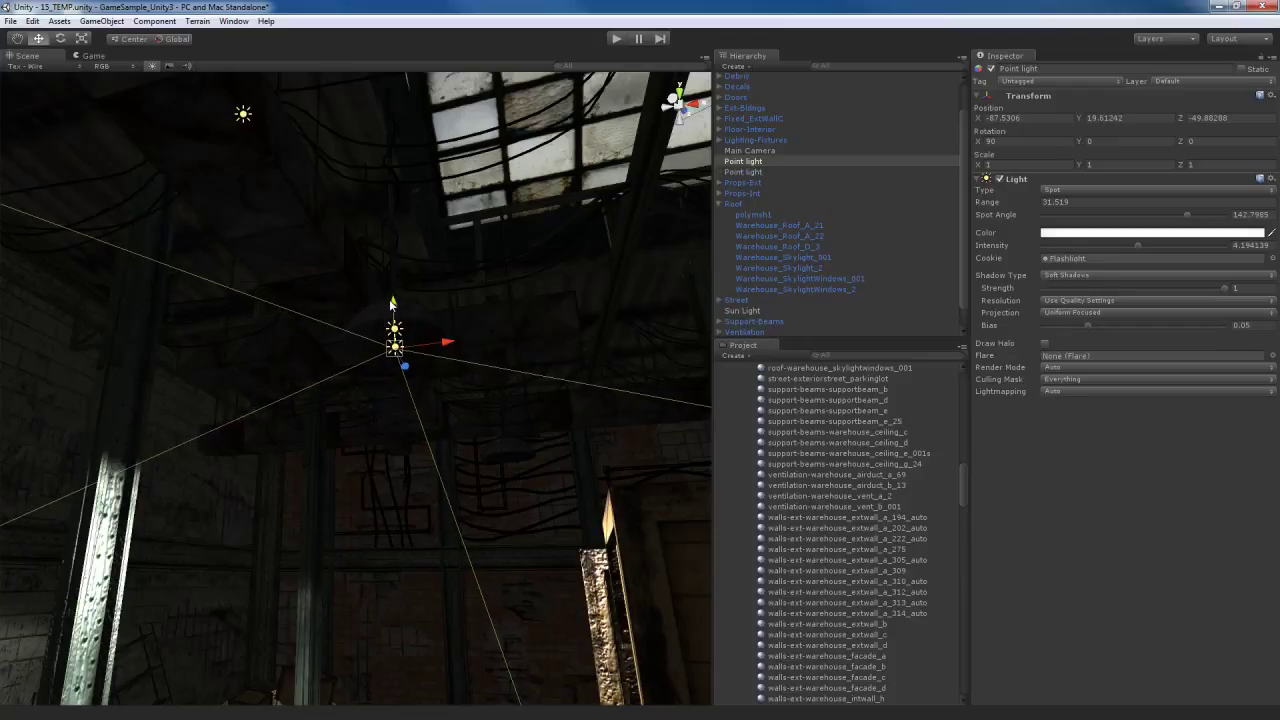
Step: Convert the duplicated light to a Point light and reduce its range to about 3.9 around the lamp
click(1098, 191)
click(1074, 233)
right_drag(472, 395, 420, 428)
key(s)
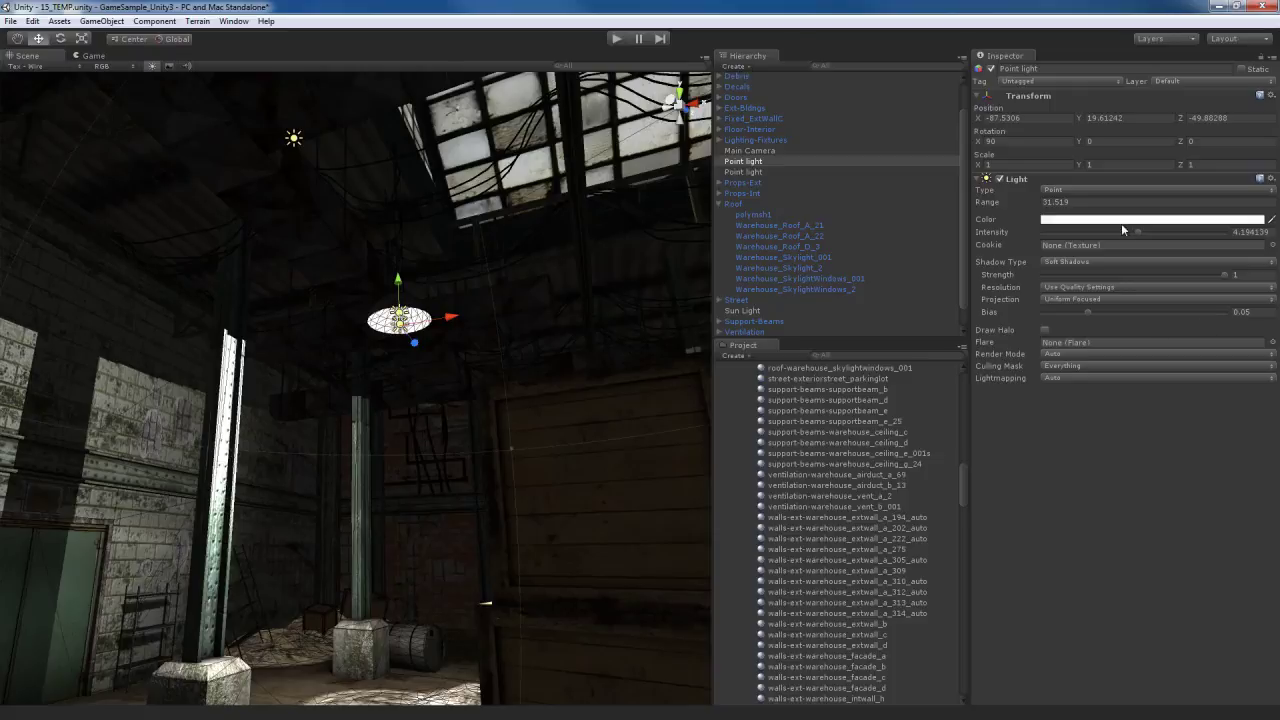
drag(995, 207, 872, 208)
key(f)
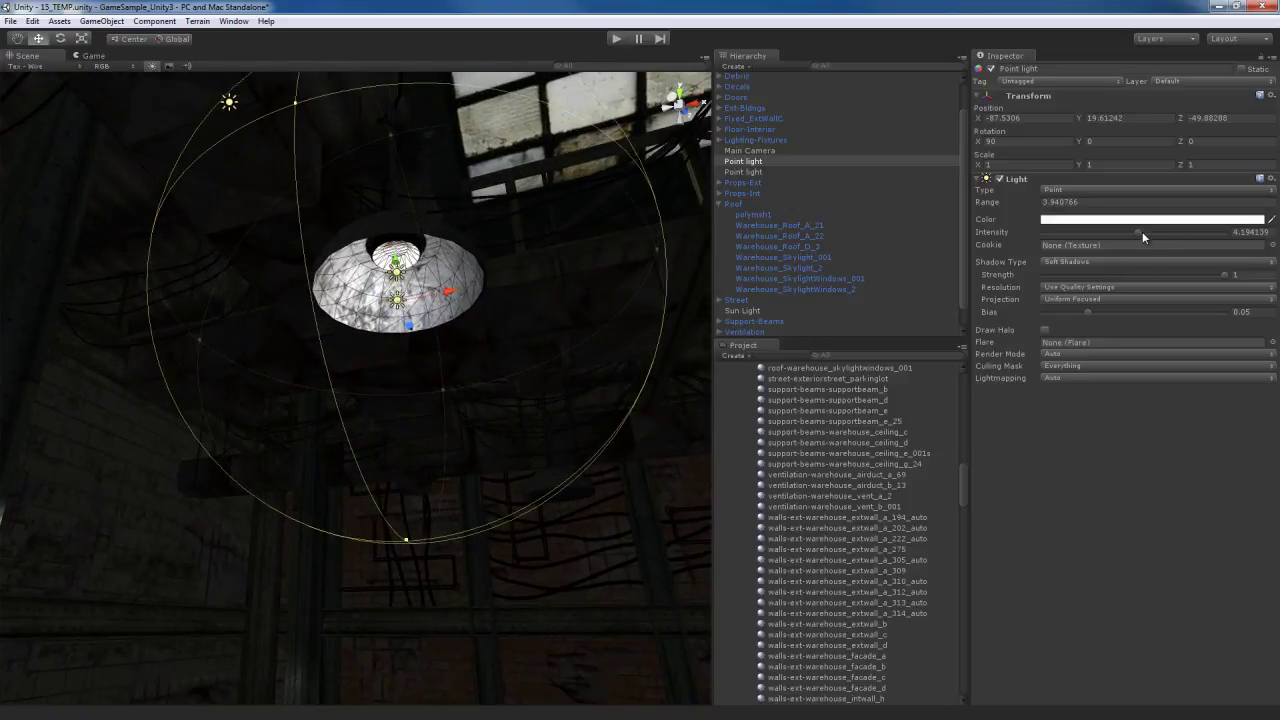
Step: Set the small point light to No Shadows and its intensity to about 4.16
click(1080, 262)
click(1088, 264)
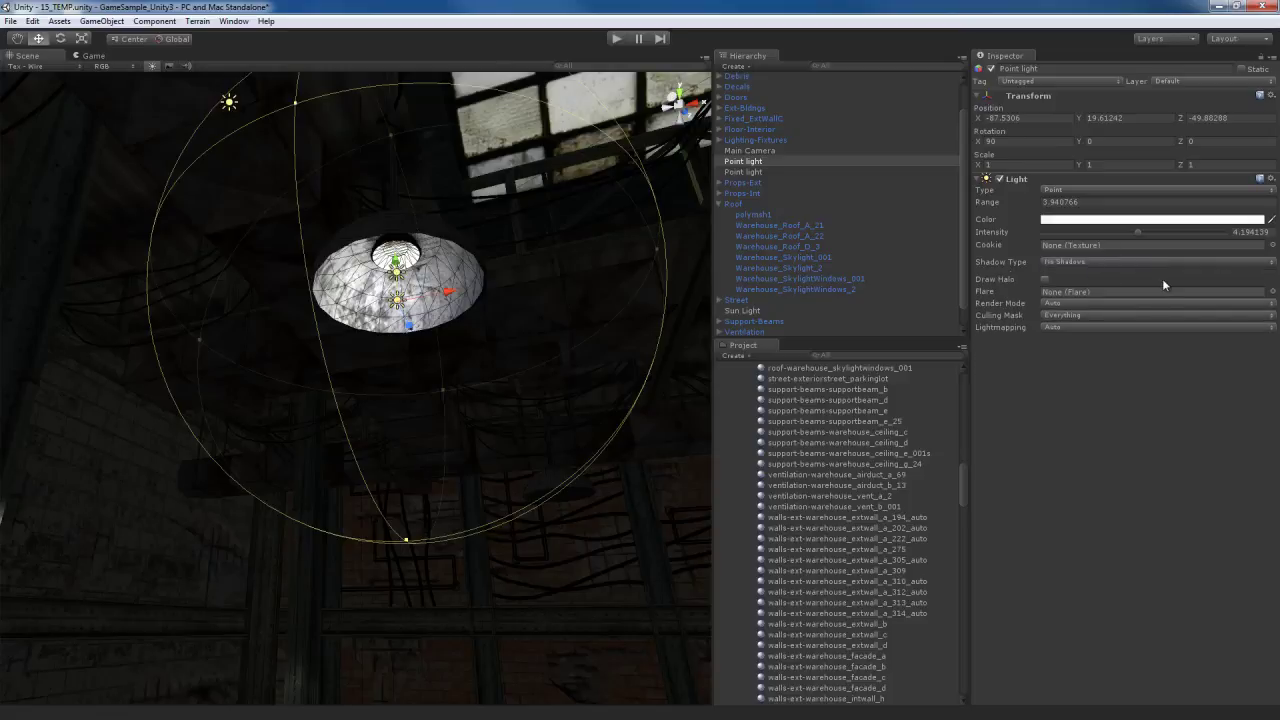
mouse_move(1136, 231)
mouse_down()
mouse_move(1172, 238)
mouse_move(1136, 239)
mouse_up()
right_drag(510, 310, 503, 289)
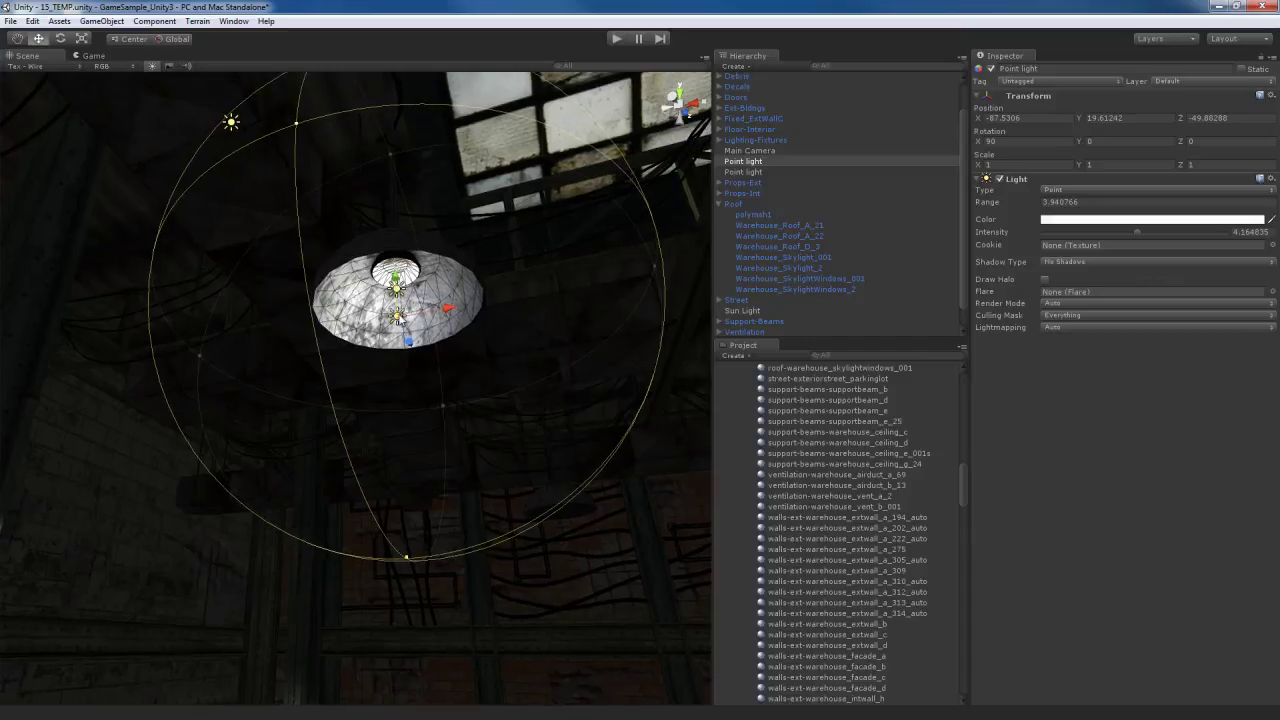
Step: Assign the Small Flare to the spot light at the hanging lamp and turn on flare display in the scene view
scroll(493, 276, down, 3)
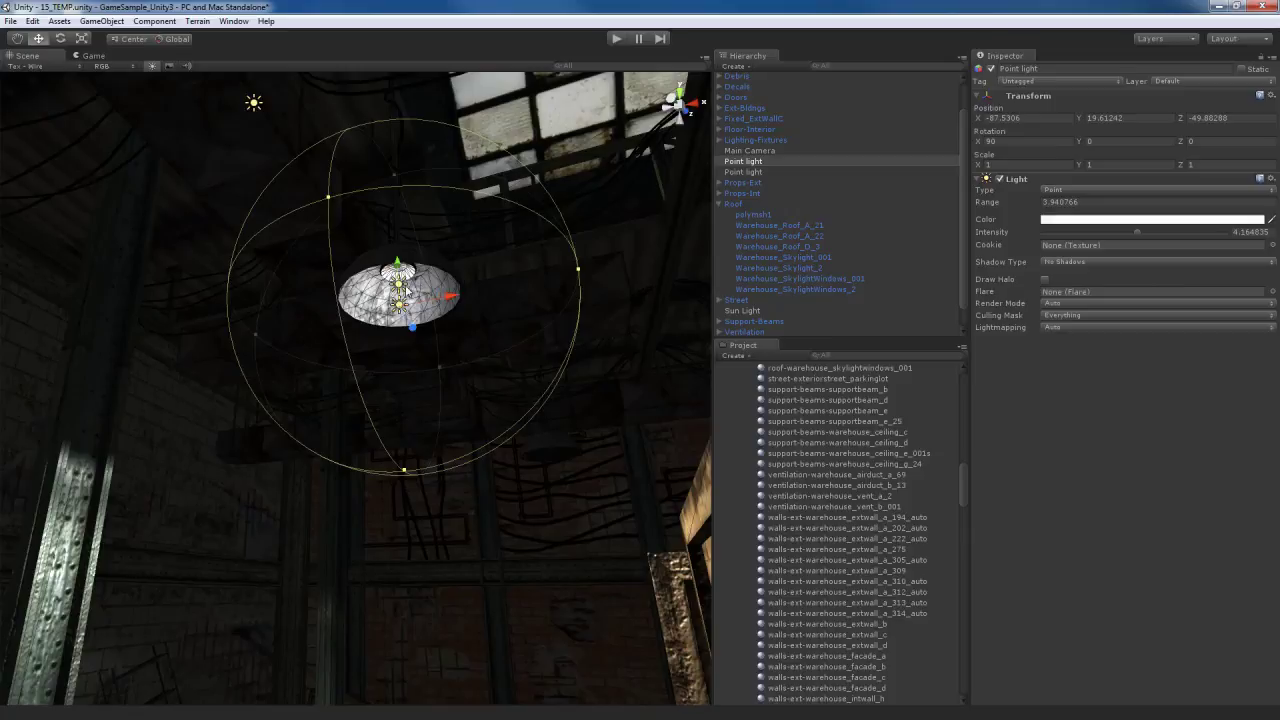
click(400, 288)
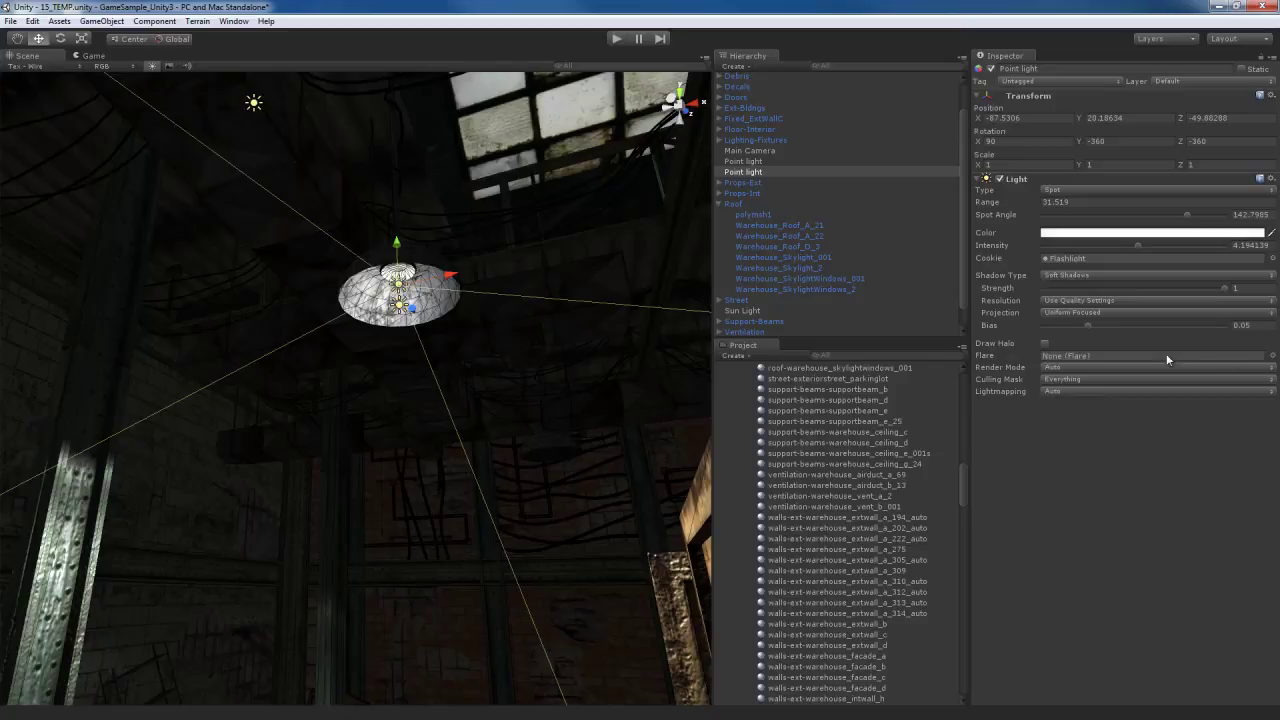
click(1272, 356)
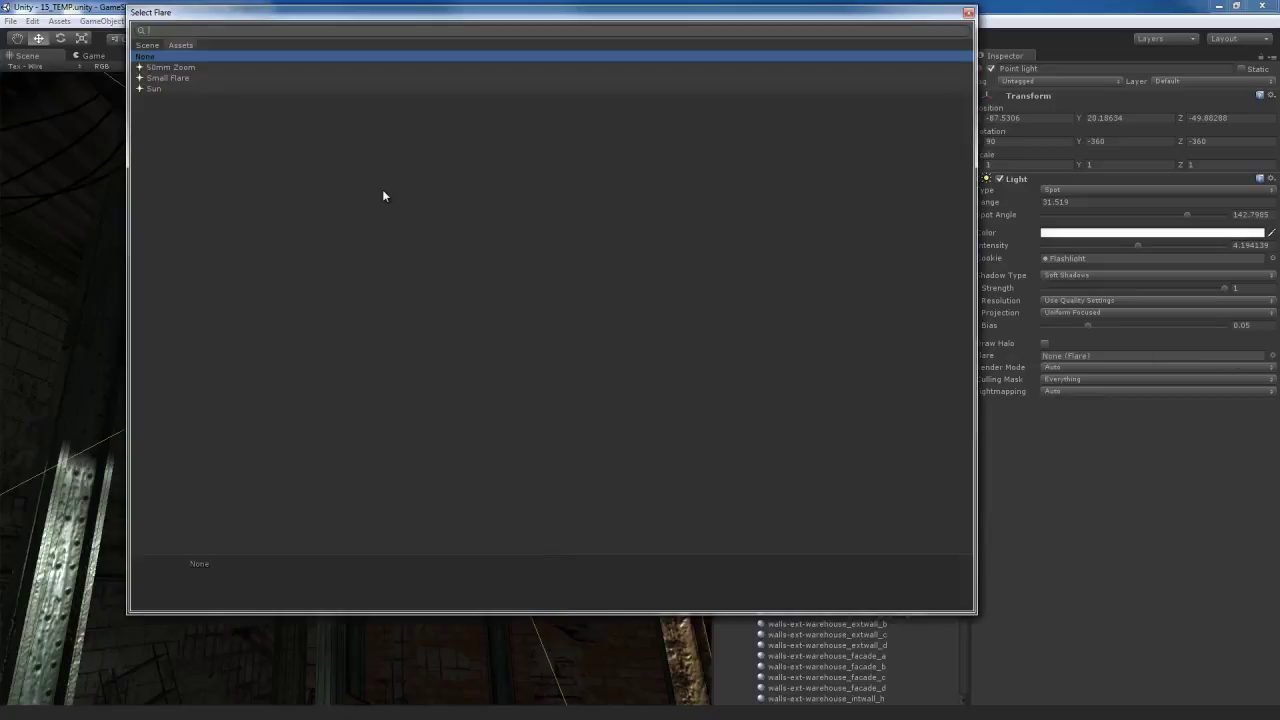
click(163, 68)
click(163, 78)
click(158, 89)
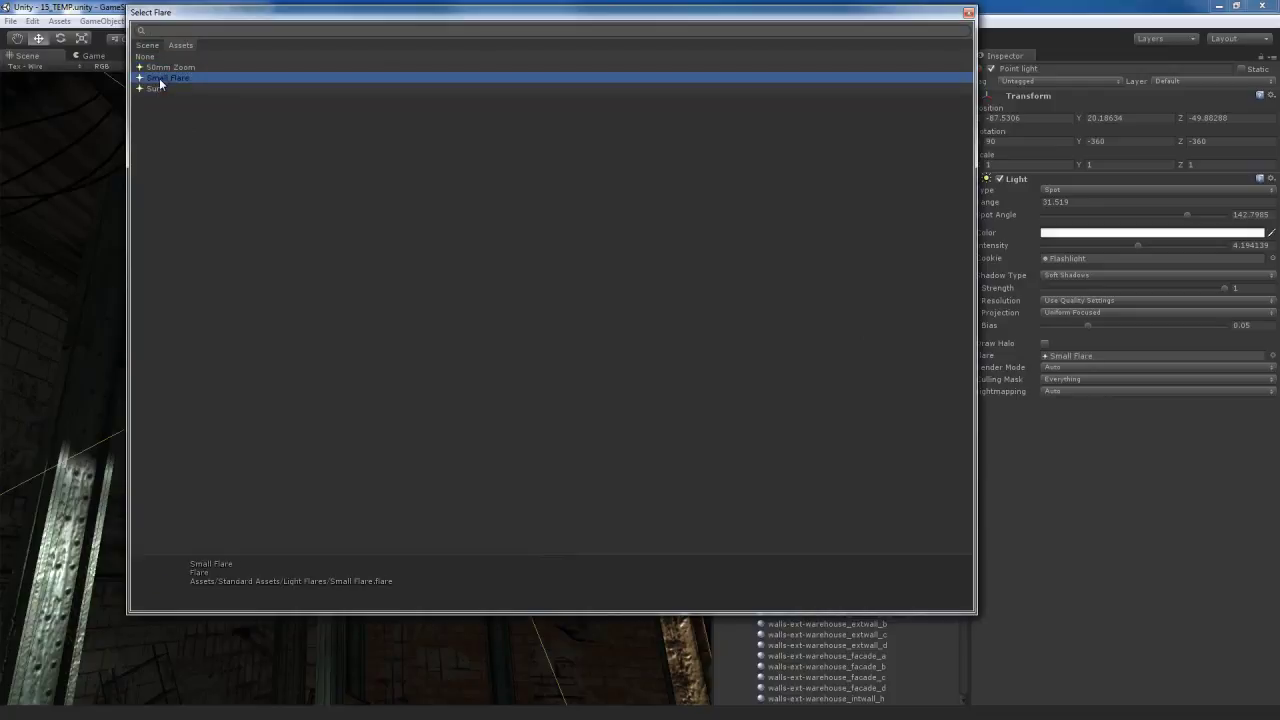
click(163, 78)
click(163, 68)
click(164, 78)
click(165, 88)
click(168, 78)
double_click(172, 80)
scroll(558, 310, down, 5)
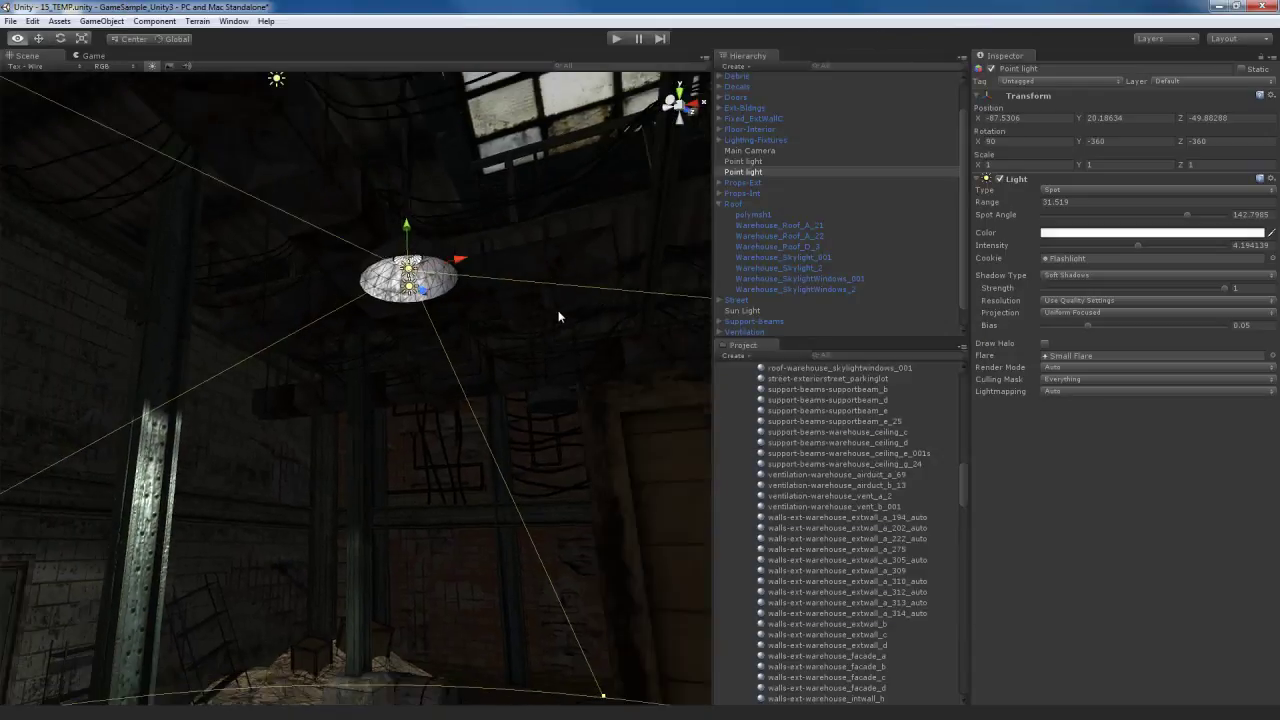
click(169, 66)
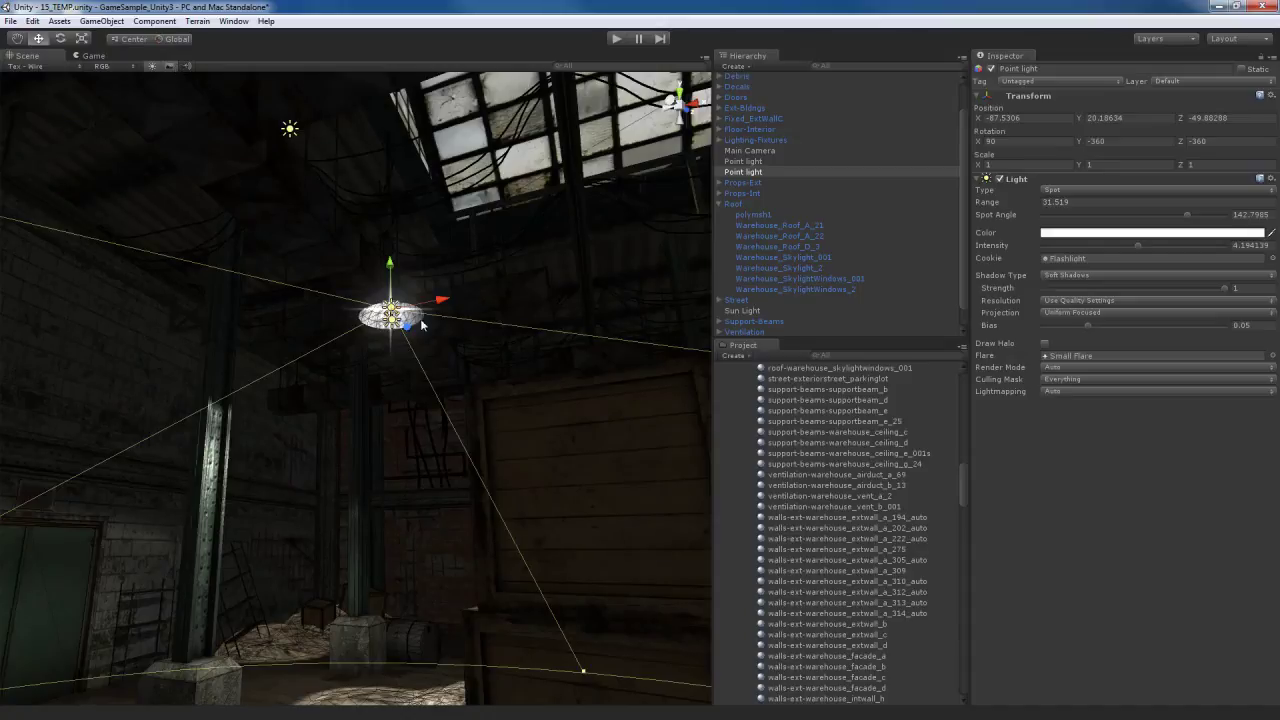
Step: Switch the handle to Pivot and Global, and raise the roof section Warehouse_Roof_D_3 to about Y 0.40
alt+drag(452, 322, 674, 316)
right_drag(688, 317, 413, 301)
right_drag(432, 364, 526, 396)
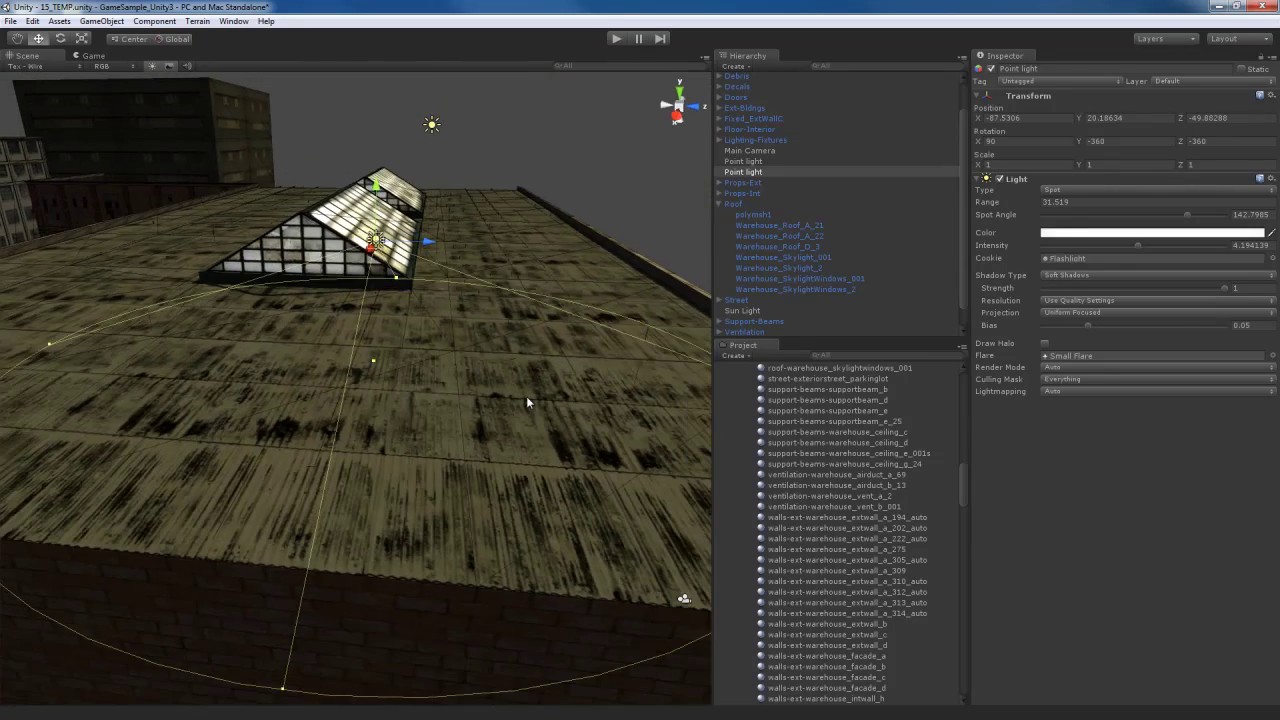
click(336, 402)
right_drag(336, 402, 272, 326)
right_drag(468, 343, 380, 409)
click(177, 39)
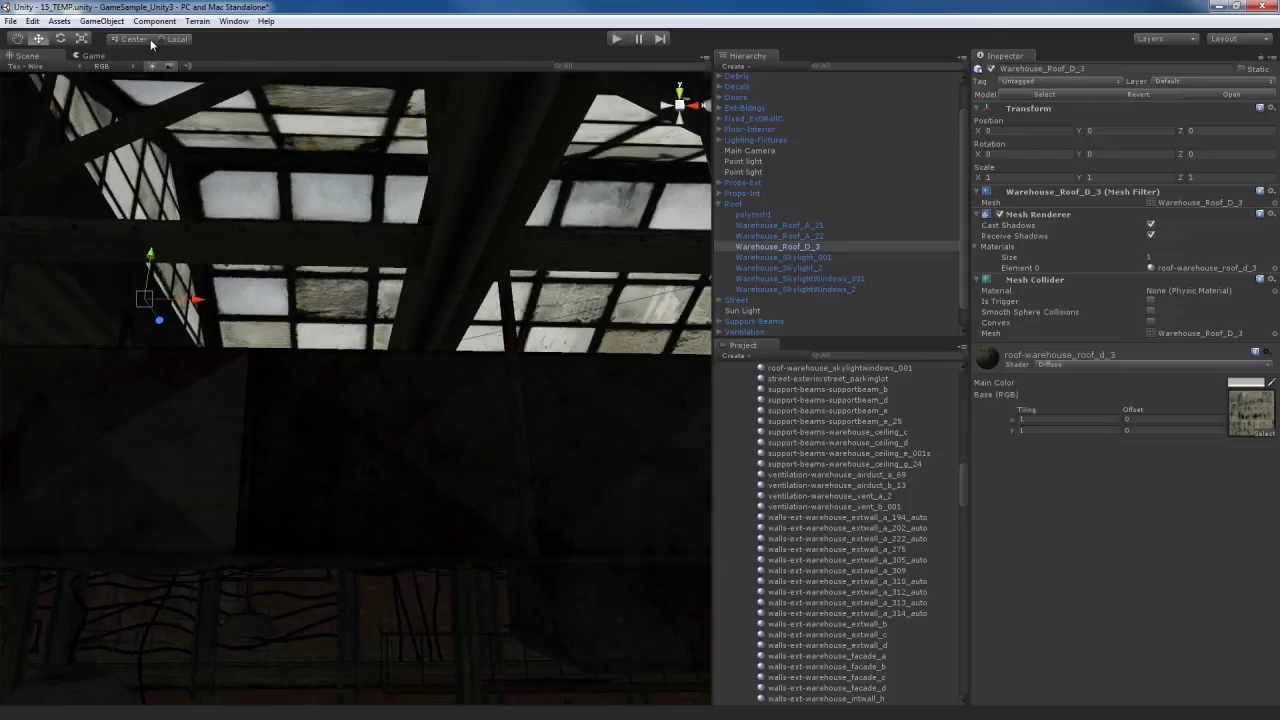
right_drag(344, 271, 461, 276)
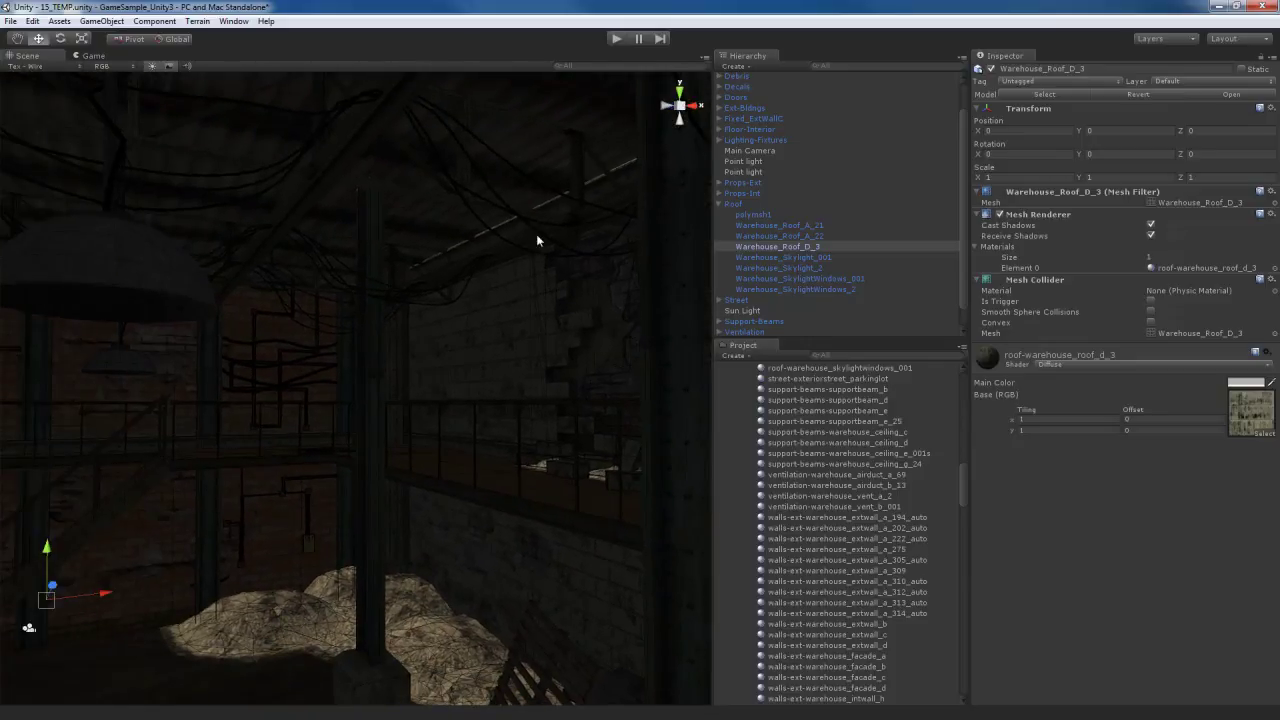
right_drag(548, 215, 300, 435)
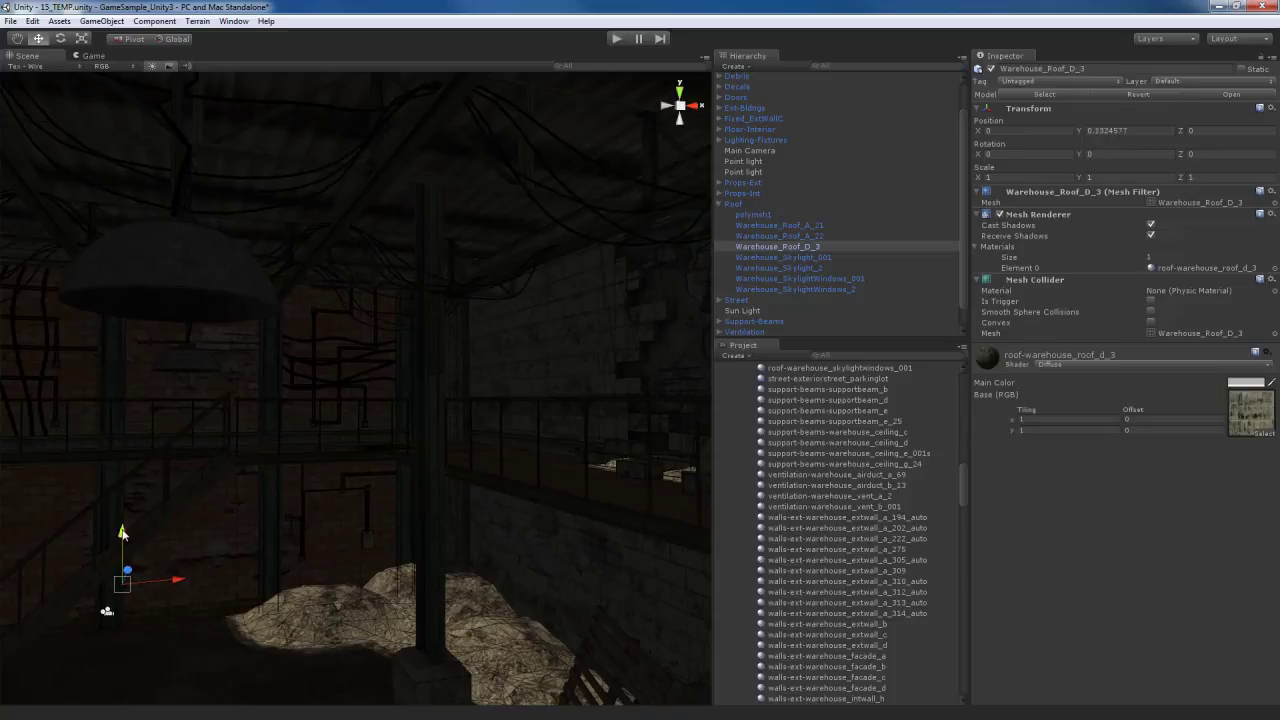
right_drag(137, 529, 221, 446)
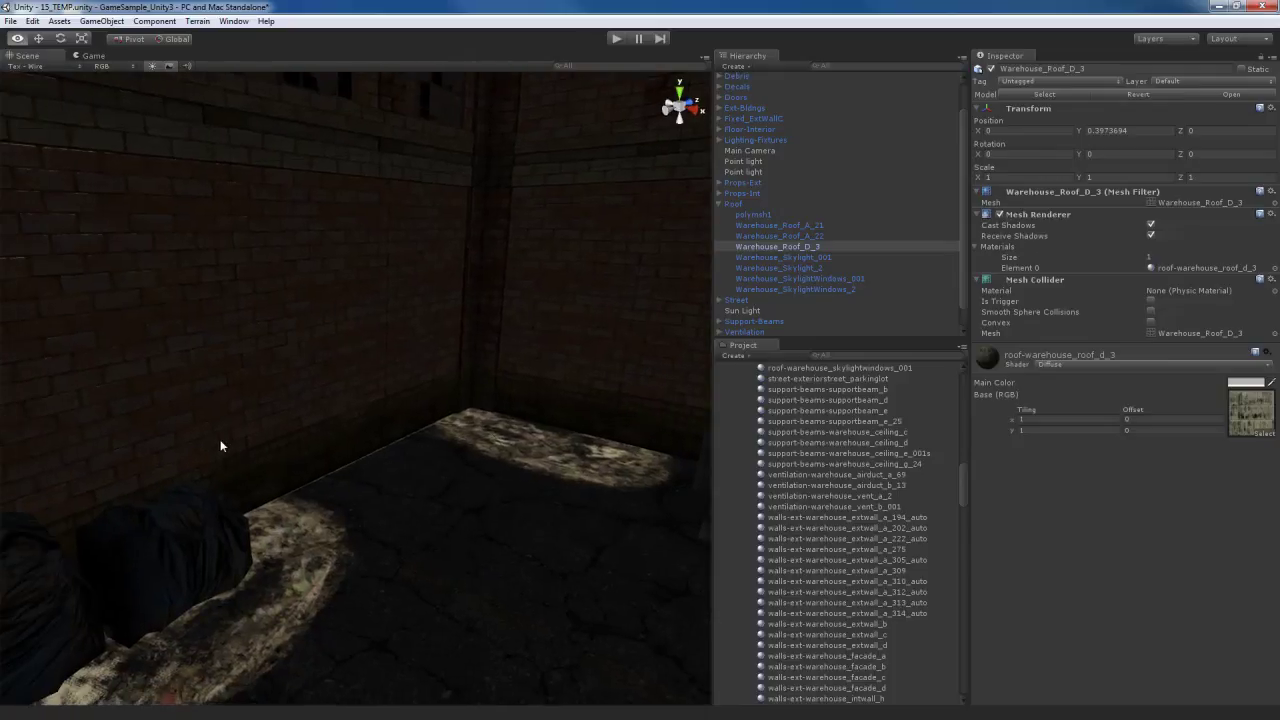
Step: Duplicate the exterior wall Warehouse_ExtWall_A_400 behind the trash container with a Center handle, accepting the loss of the prefab connection
click(380, 402)
right_drag(351, 451, 372, 491)
mouse_move(377, 446)
right_down()
mouse_move(334, 437)
mouse_move(336, 424)
mouse_move(383, 434)
mouse_move(393, 452)
right_up()
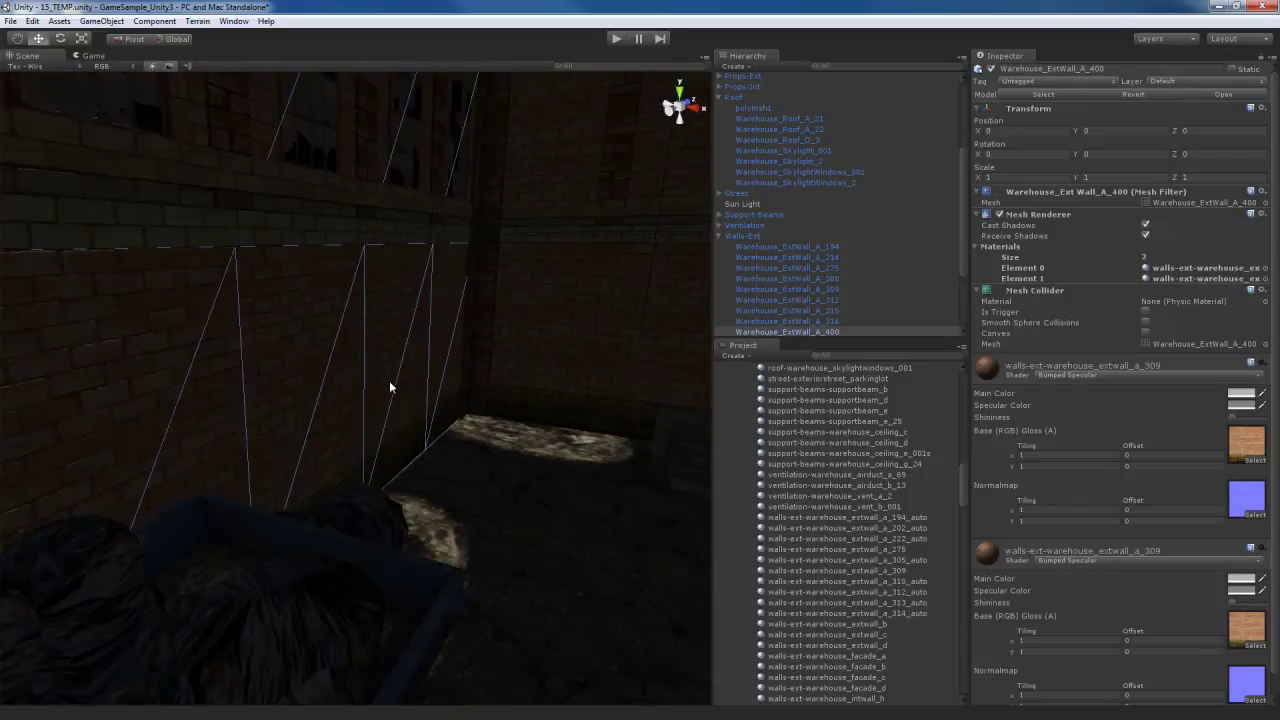
right_drag(391, 382, 398, 420)
click(130, 42)
right_drag(389, 316, 420, 347)
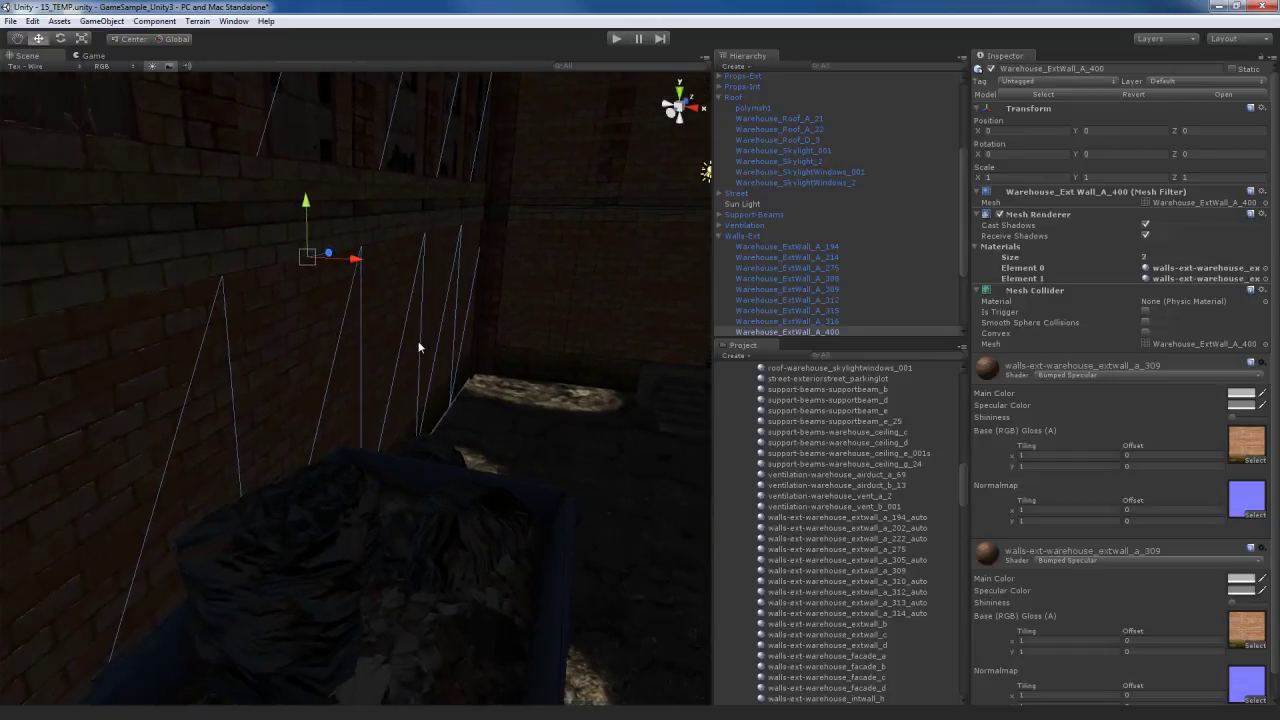
key(Delete)
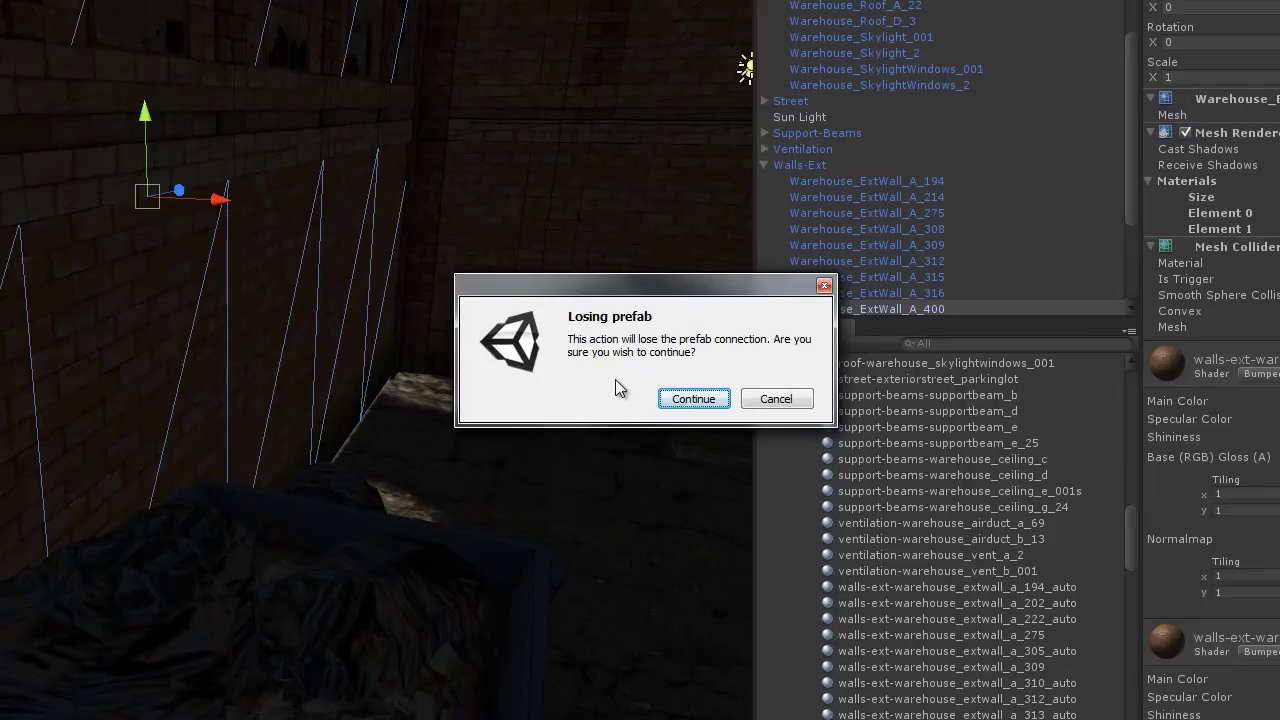
click(694, 399)
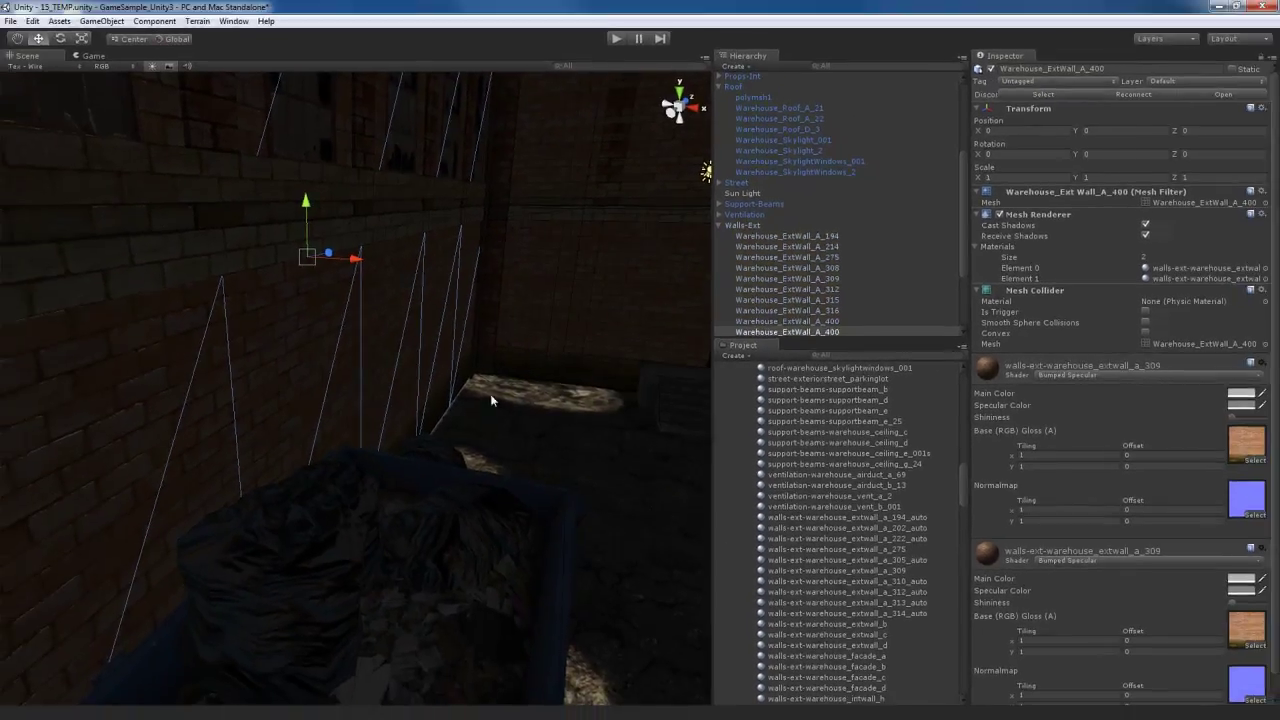
Step: Shift the duplicated wall slightly along negative X and rotate it about 180 degrees around Y
drag(356, 261, 351, 262)
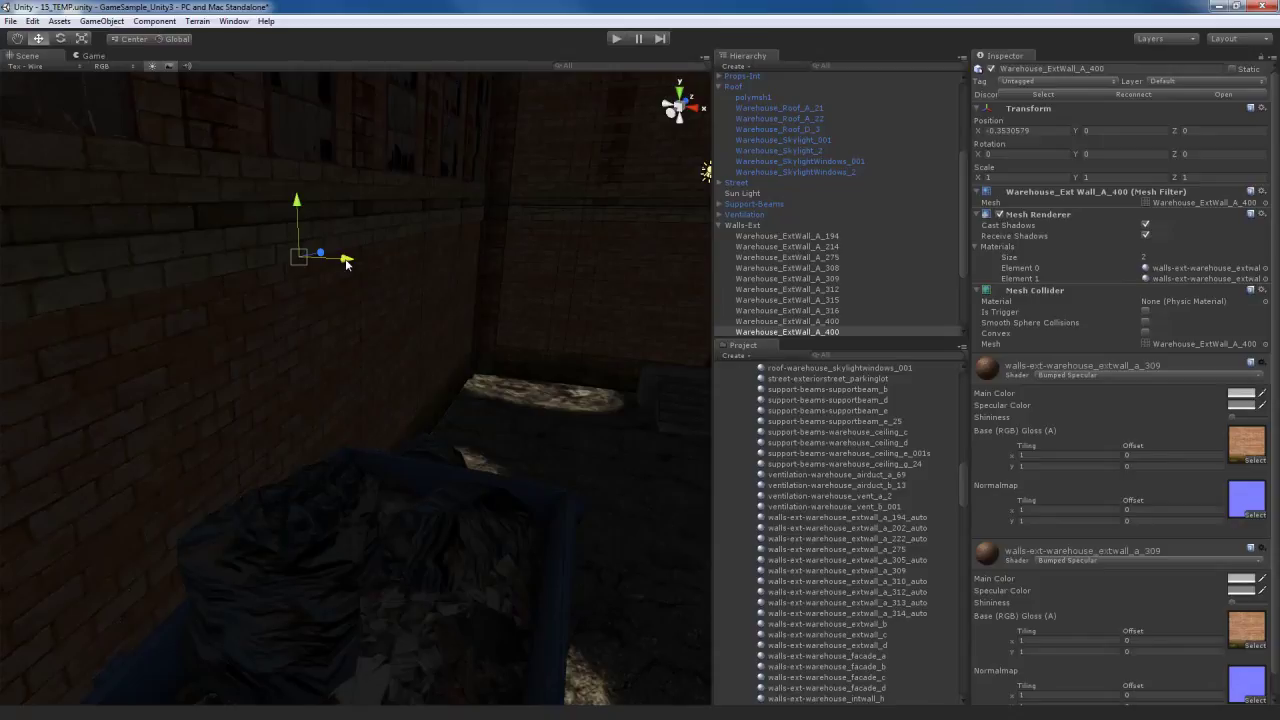
alt+drag(260, 388, 530, 425)
key(e)
drag(457, 301, 299, 287)
drag(440, 307, 296, 272)
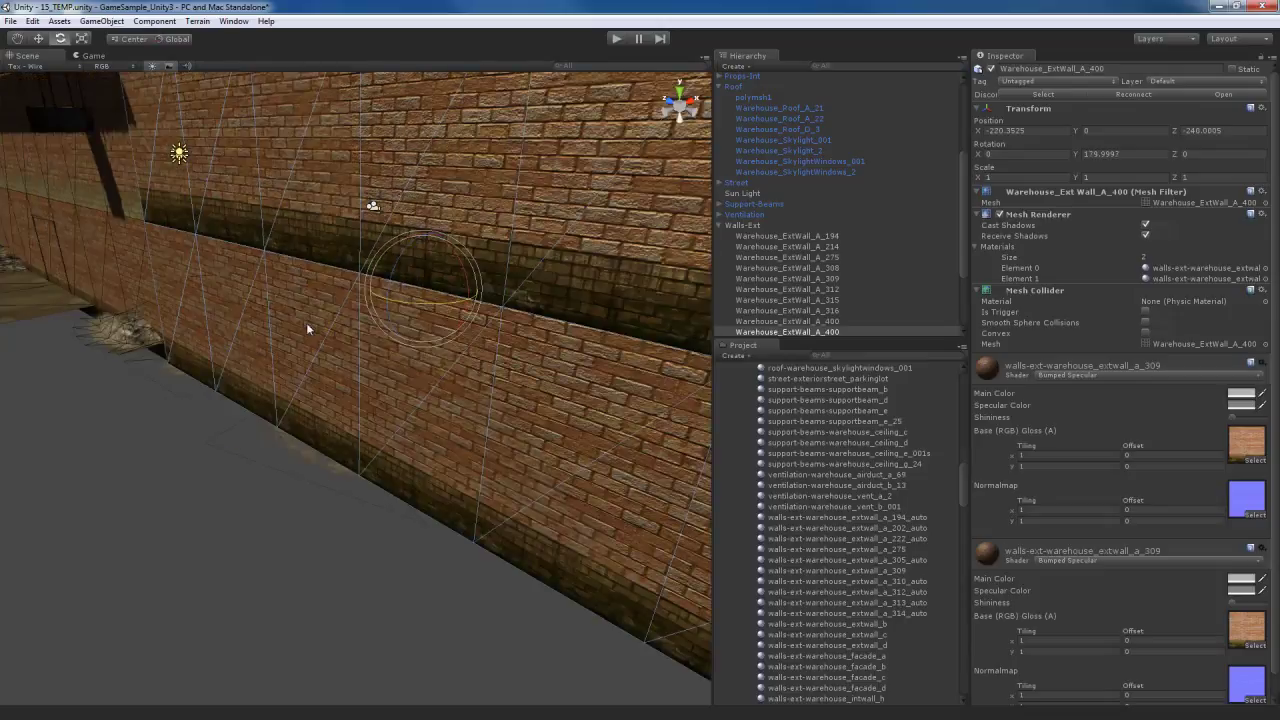
alt+drag(438, 445, 476, 508)
alt+drag(402, 492, 515, 492)
Step: Create a spotlight by the hanging lamp on the upper platform and rotate it to 90 on X so it points straight down
right_drag(515, 491, 386, 331)
click(102, 21)
mouse_move(126, 51)
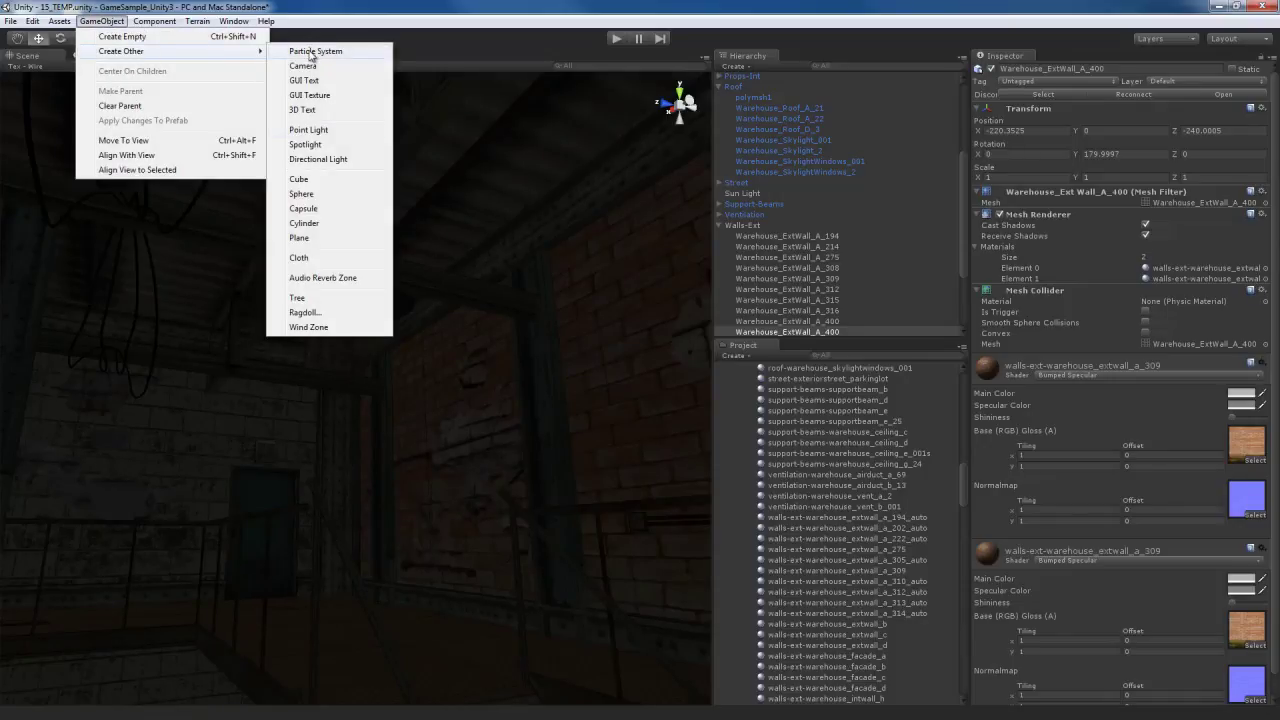
click(305, 145)
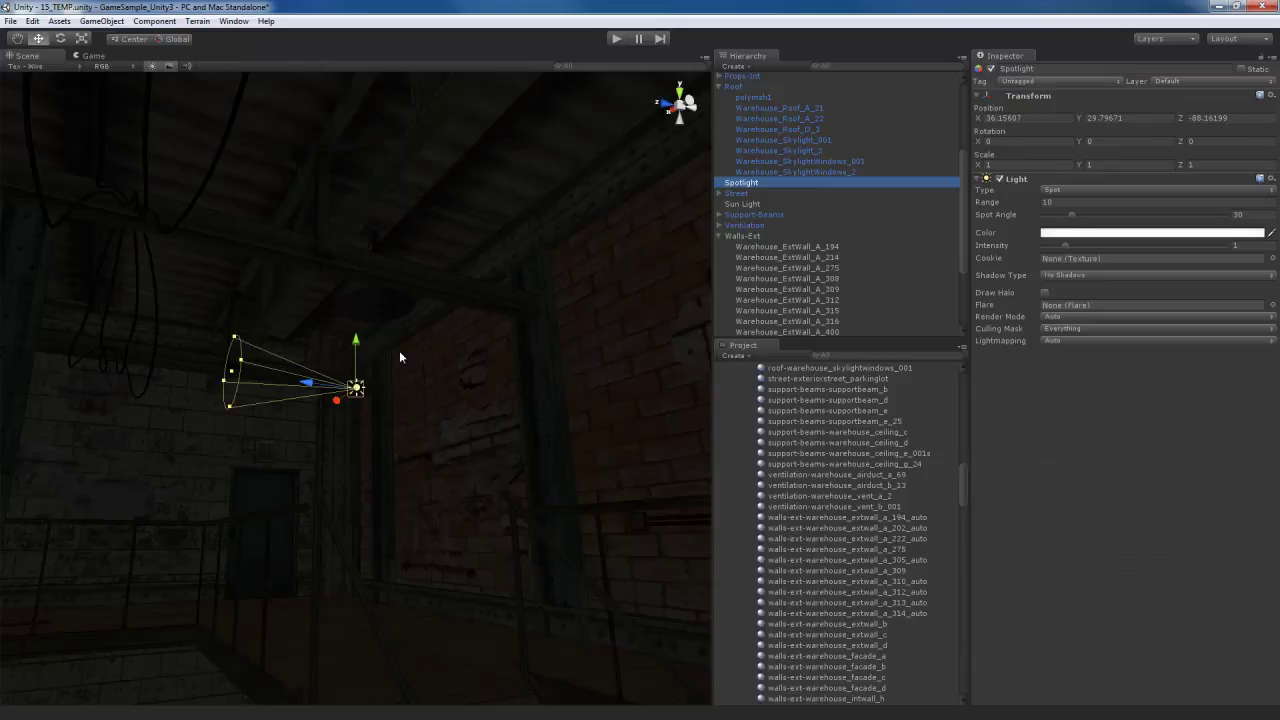
right_drag(390, 324, 394, 372)
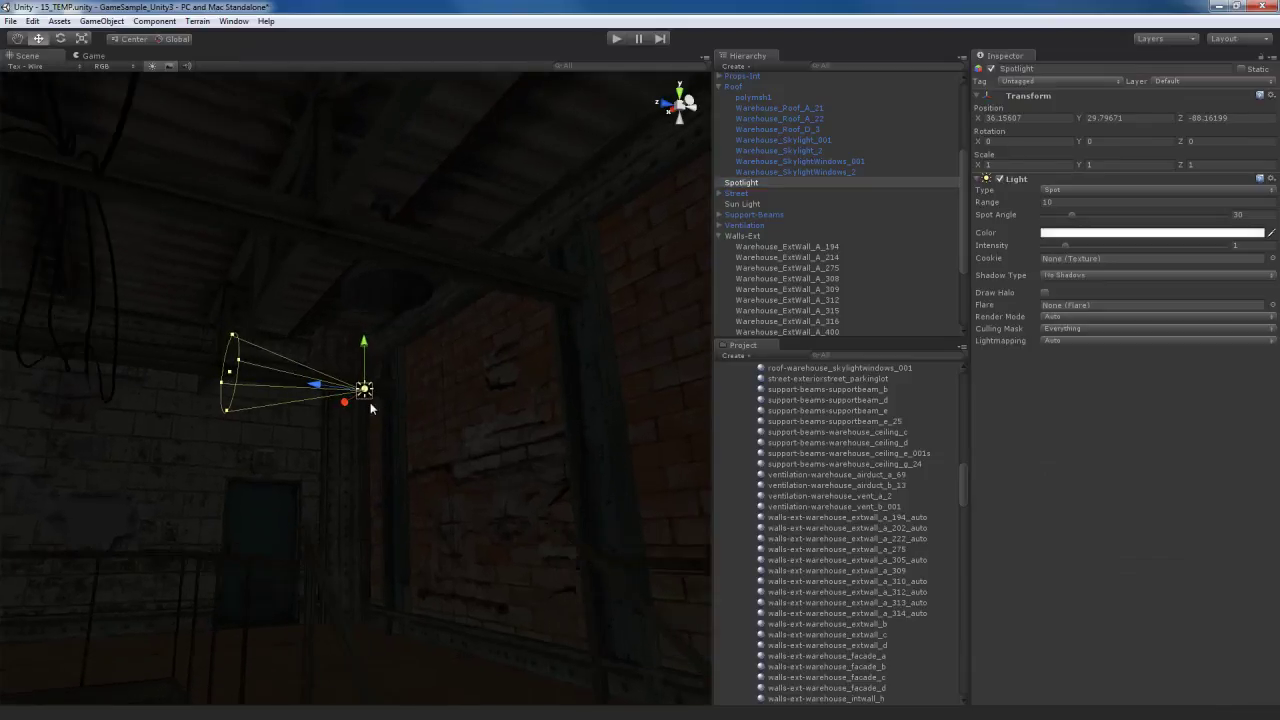
drag(370, 400, 466, 281)
key(e)
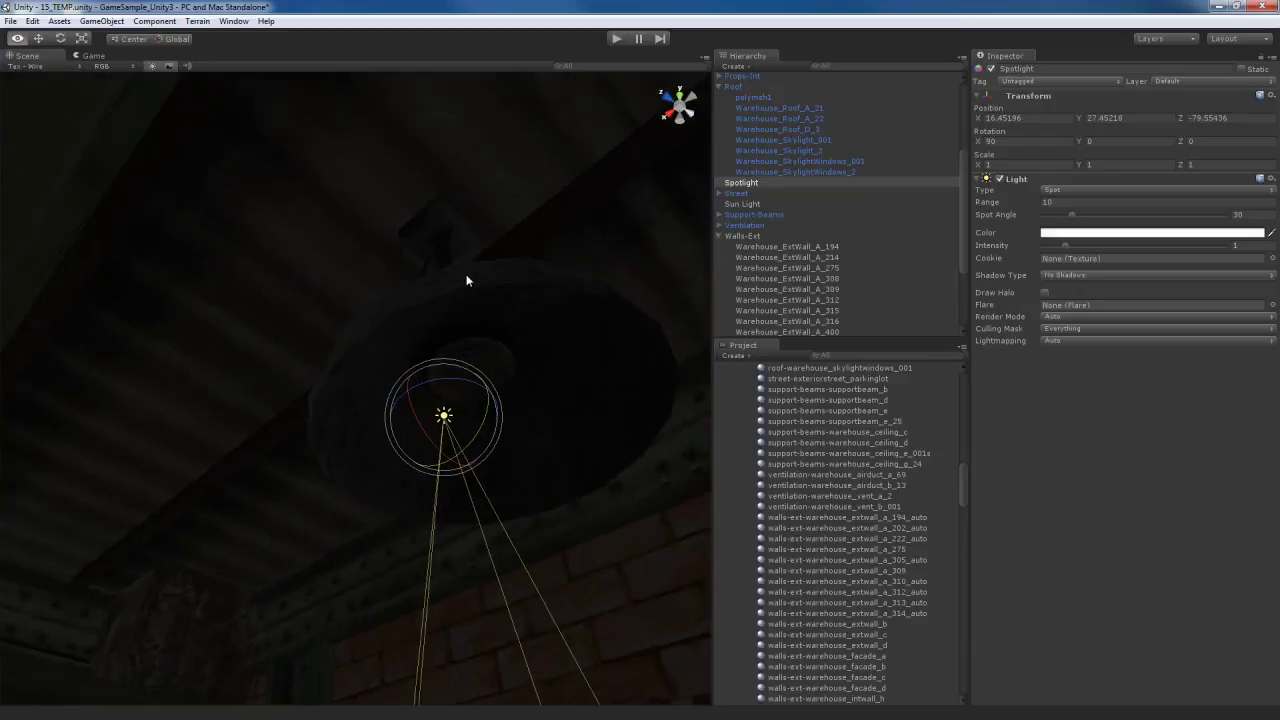
Step: Position the spotlight inside the lampshade at about X 15.8, Y 27.4, Z -79.1
key(w)
drag(445, 422, 504, 512)
drag(481, 451, 563, 484)
Step: Set the spotlight's range to about 17, spot angle to about 140, cookie to Flashlight and intensity to about 4.14
drag(990, 207, 1184, 235)
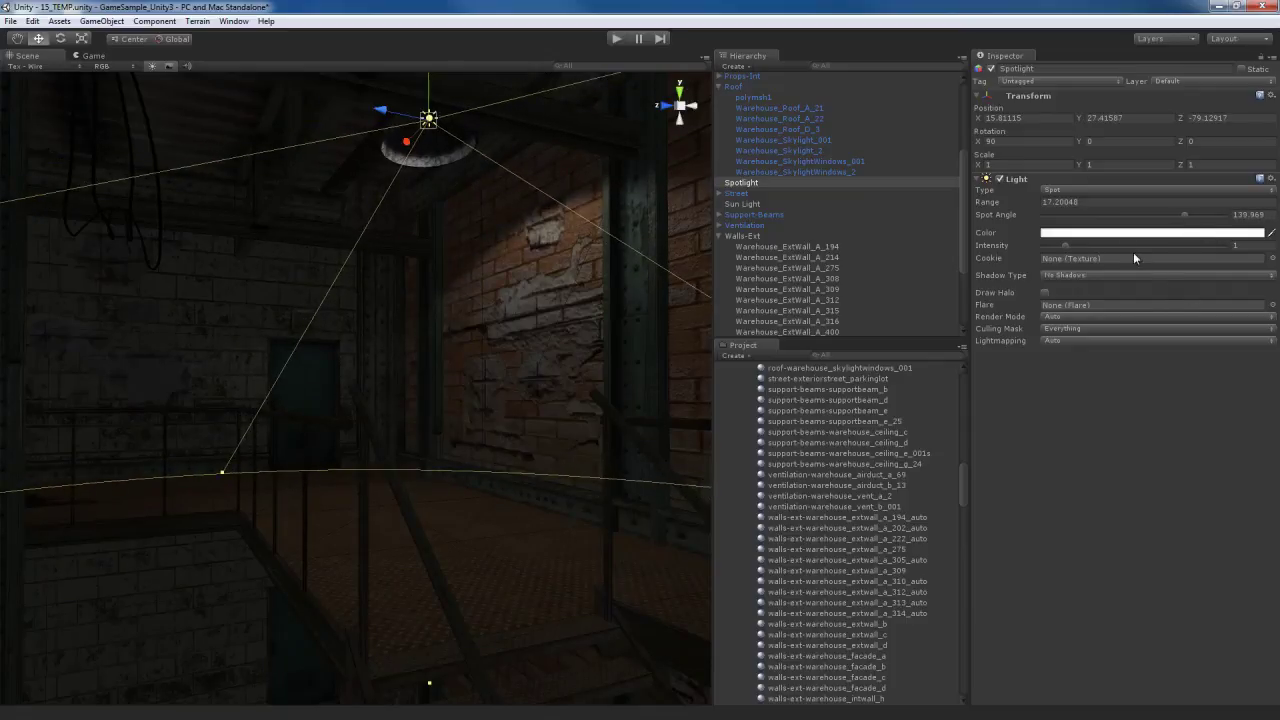
click(1273, 259)
click(722, 443)
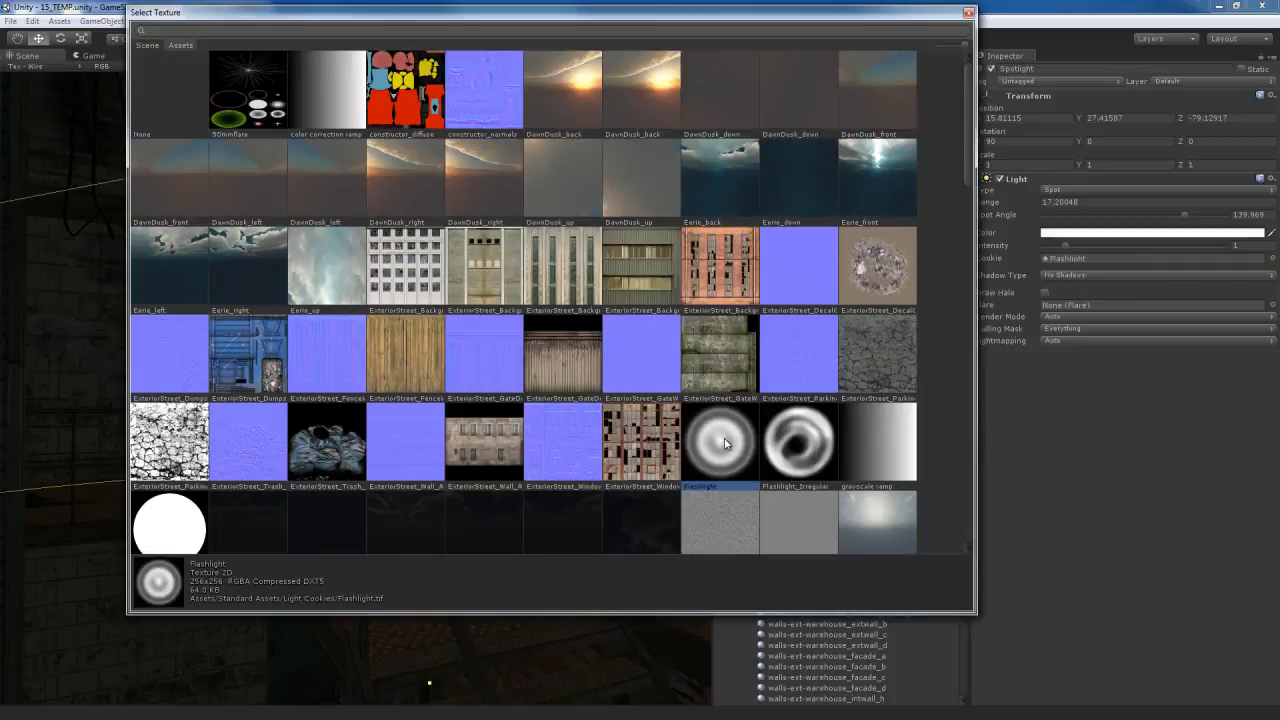
double_click(727, 433)
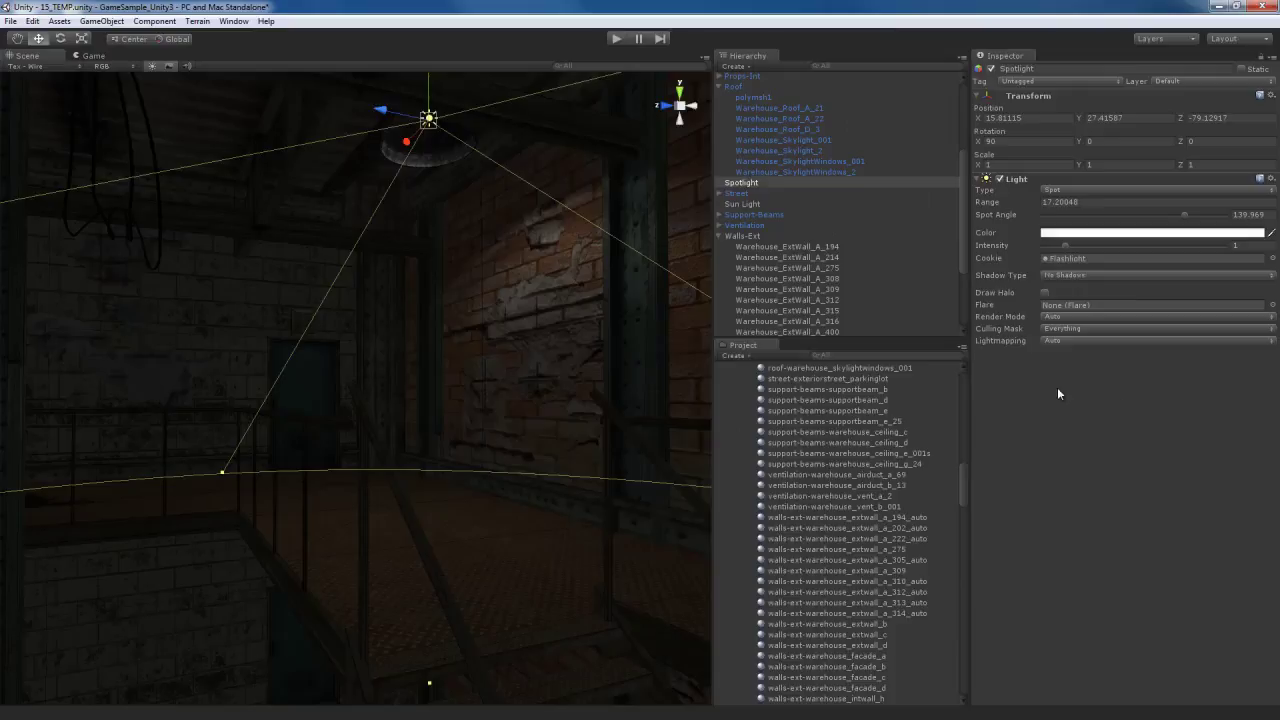
drag(1067, 250, 1137, 257)
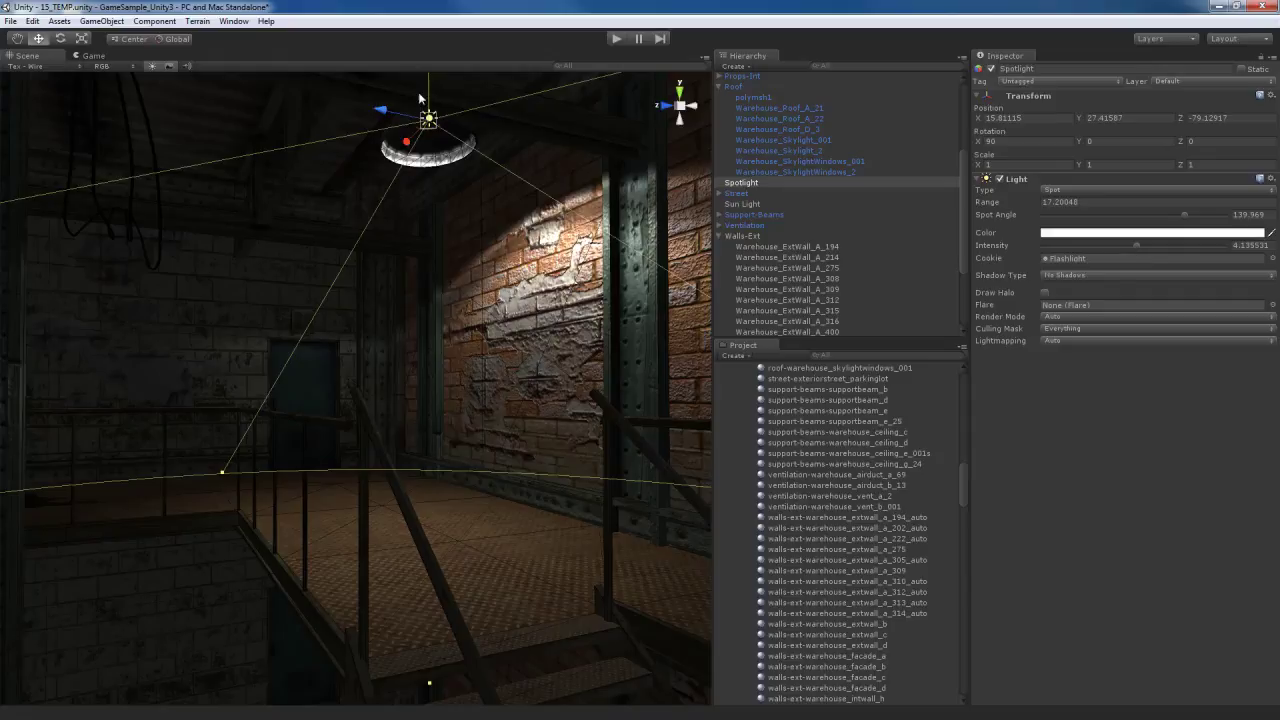
Step: Lower the spotlight in the upper platform's lamp to about Y 27.03
right_drag(476, 131, 459, 138)
drag(419, 131, 419, 143)
right_drag(450, 250, 523, 371)
scroll(523, 372, up, 2)
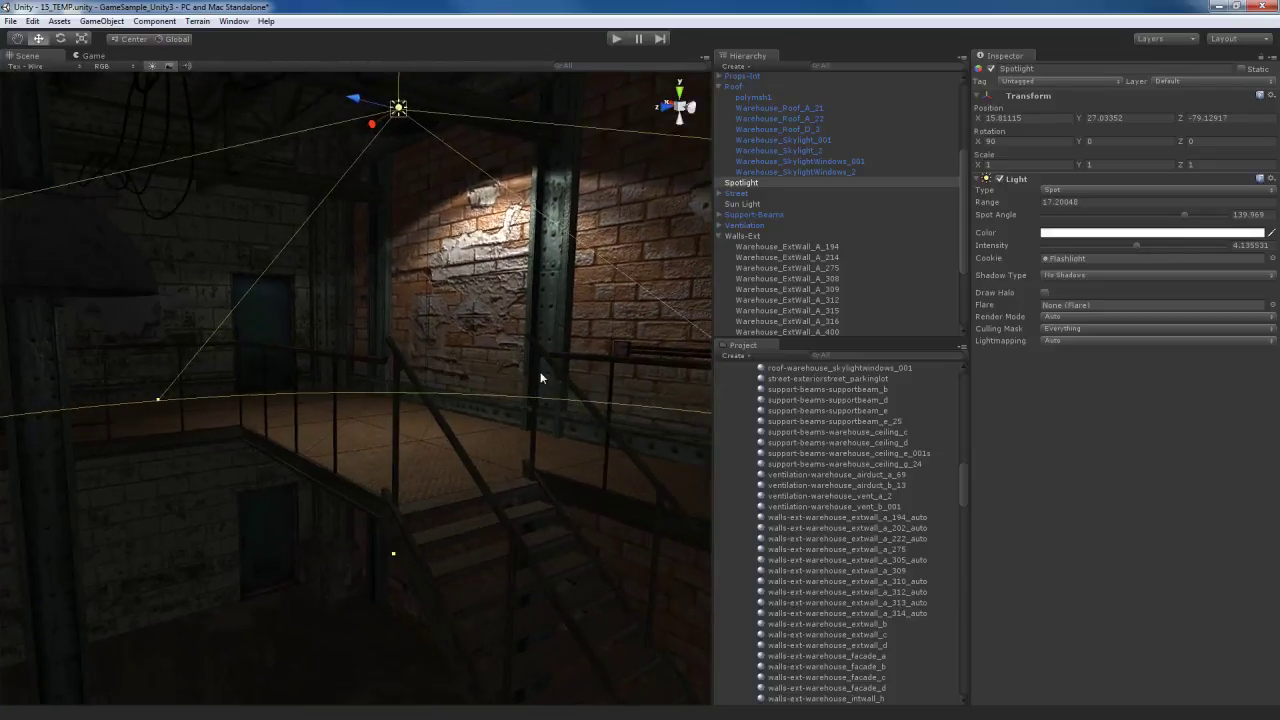
Step: Give the spotlight Soft Shadows, an intensity of about 4.52 and the Small Flare
click(1098, 275)
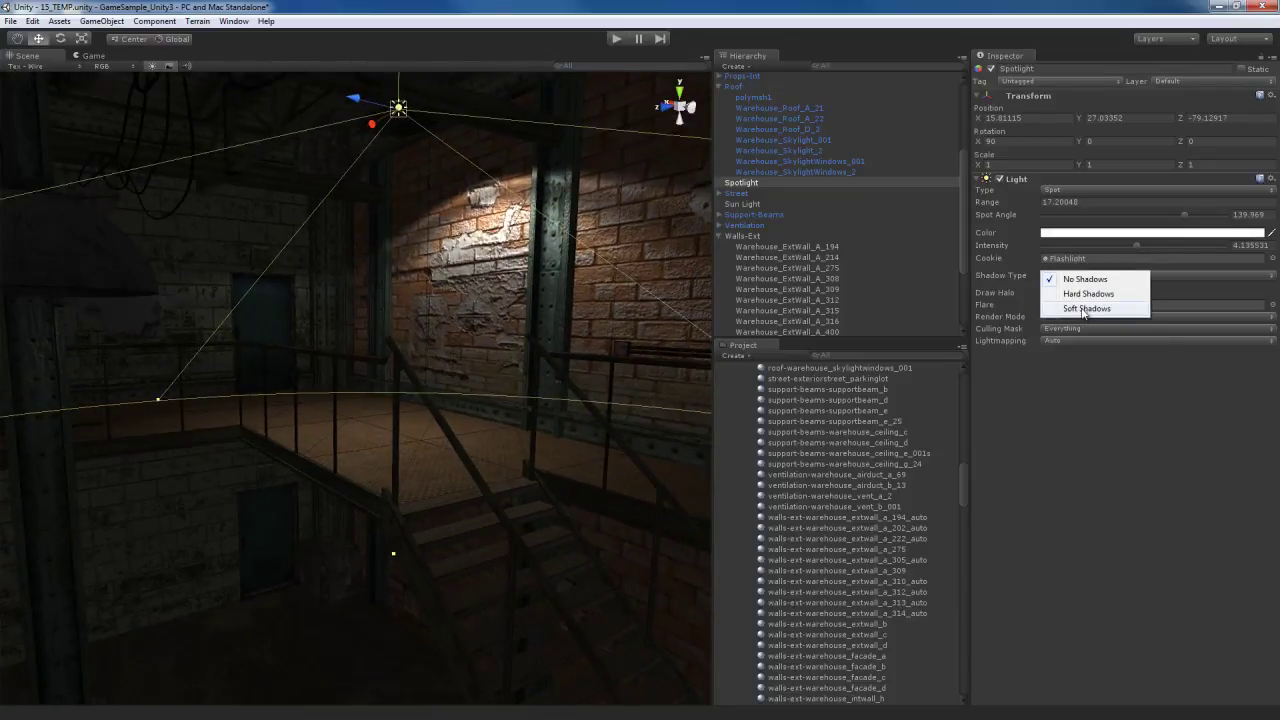
click(1084, 309)
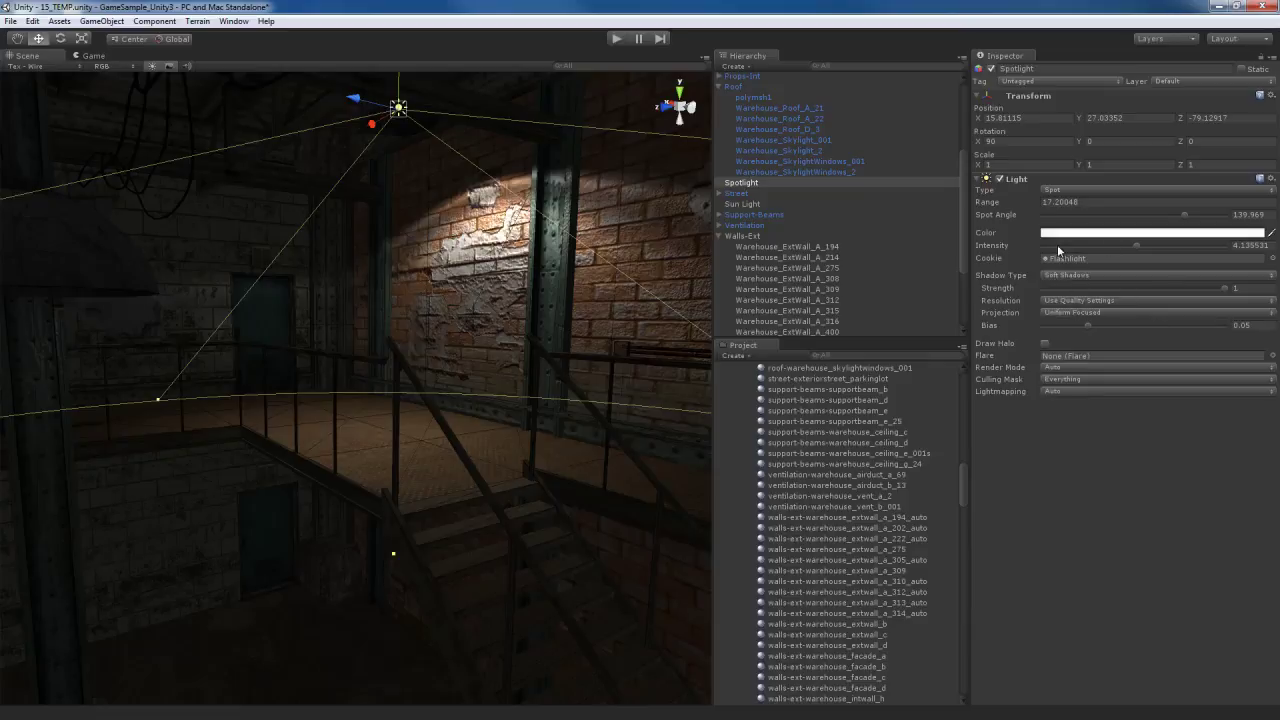
mouse_move(1140, 247)
mouse_down()
mouse_move(1161, 249)
mouse_move(1146, 248)
mouse_up()
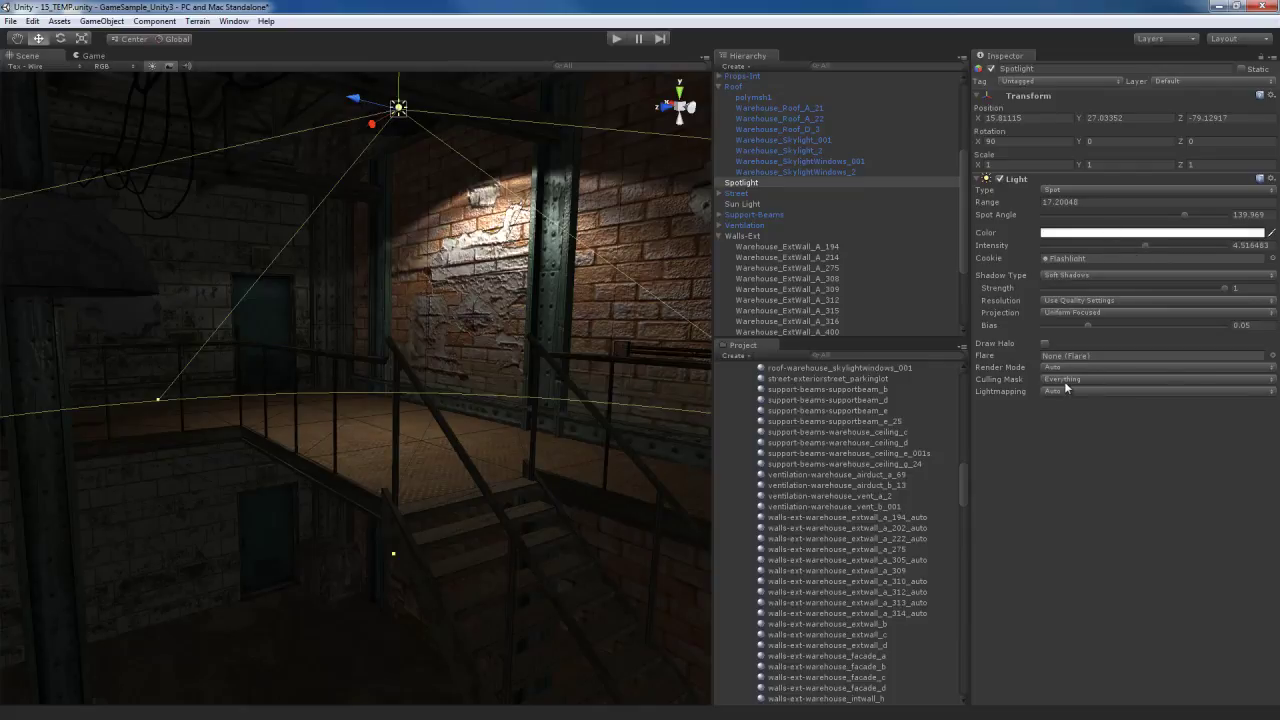
click(1272, 356)
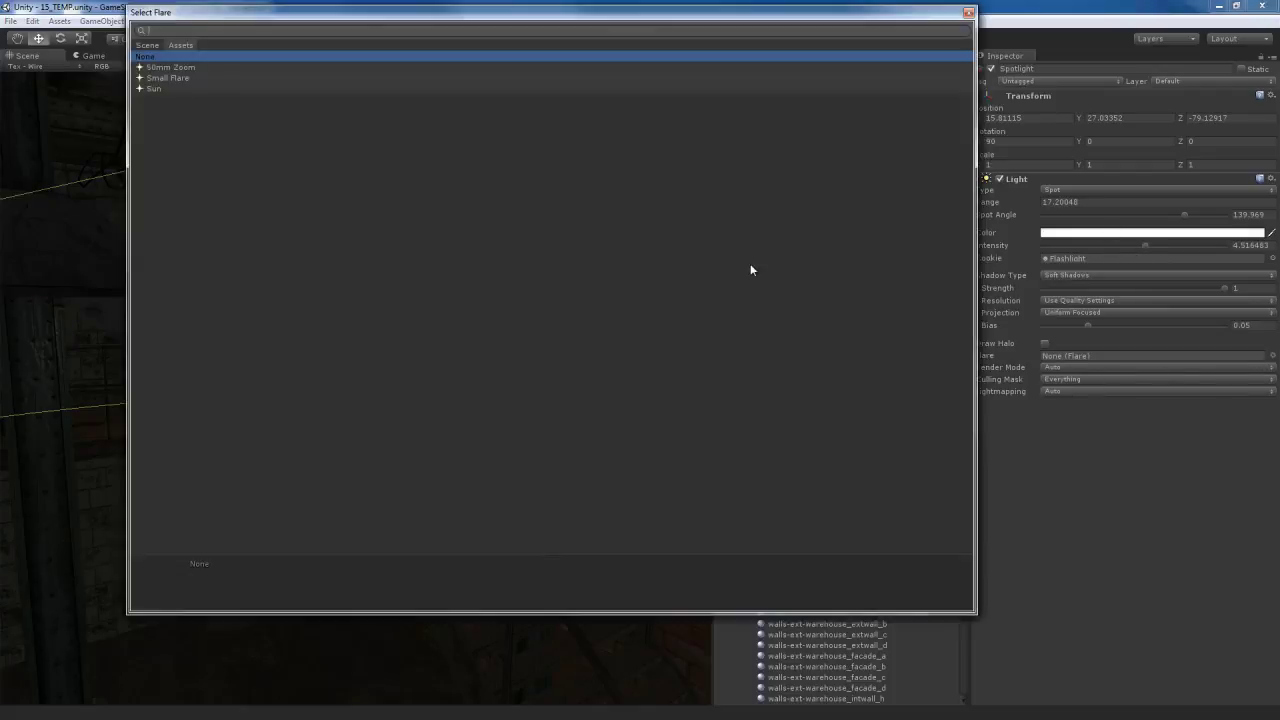
double_click(170, 77)
right_drag(500, 291, 449, 222)
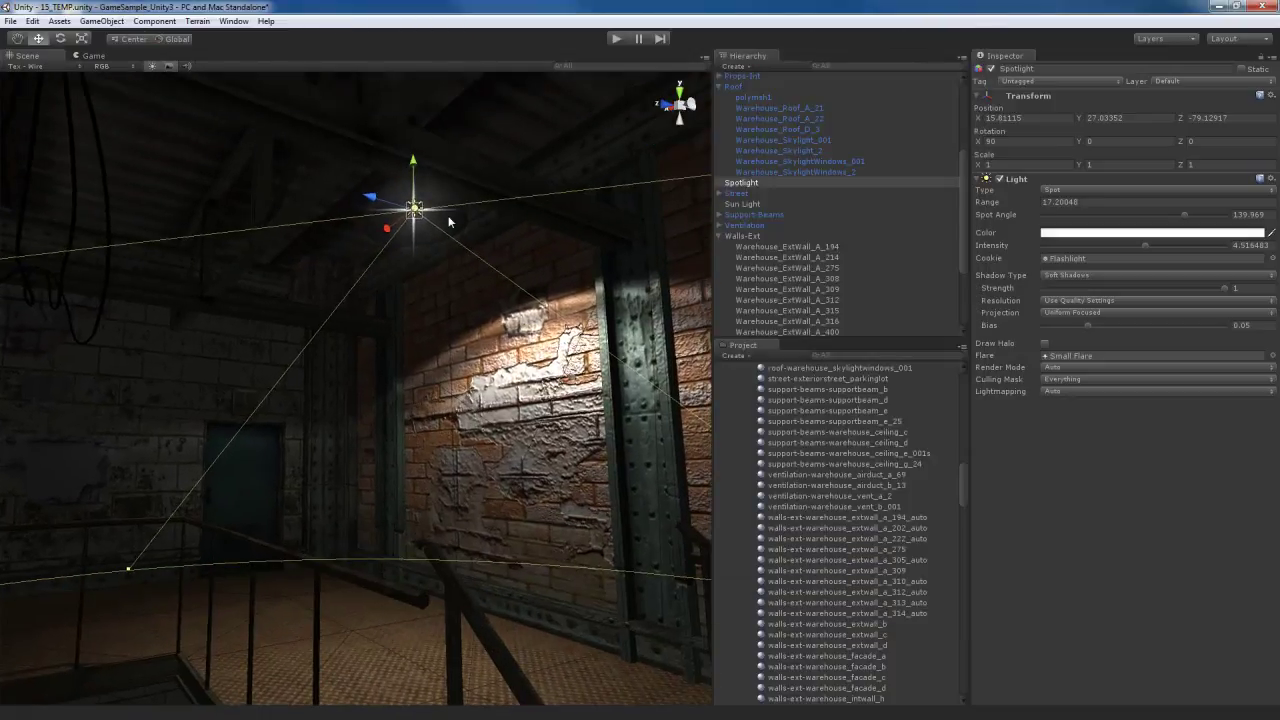
Step: Duplicate the spotlight and lower the copy to about Y 26.55
key(ctrl+d)
drag(413, 168, 413, 179)
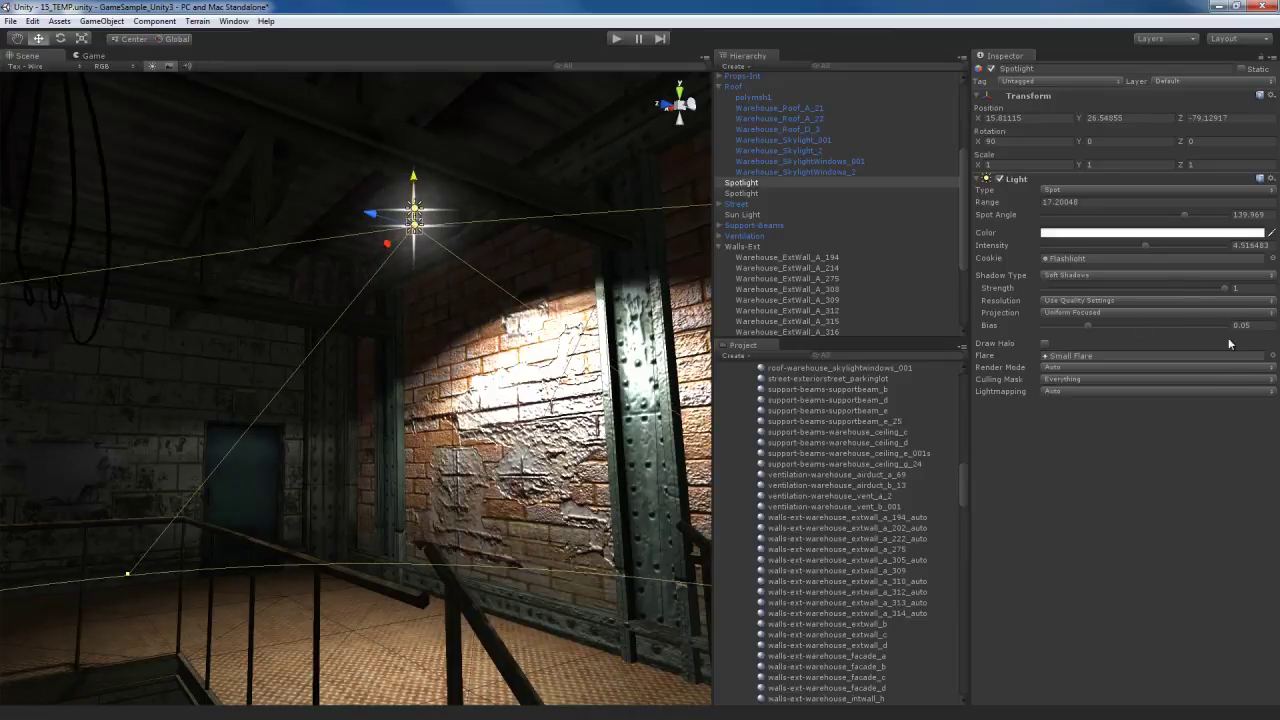
Step: Remove the flare from the duplicated spotlight and set its shadow type to No Shadows
click(1273, 357)
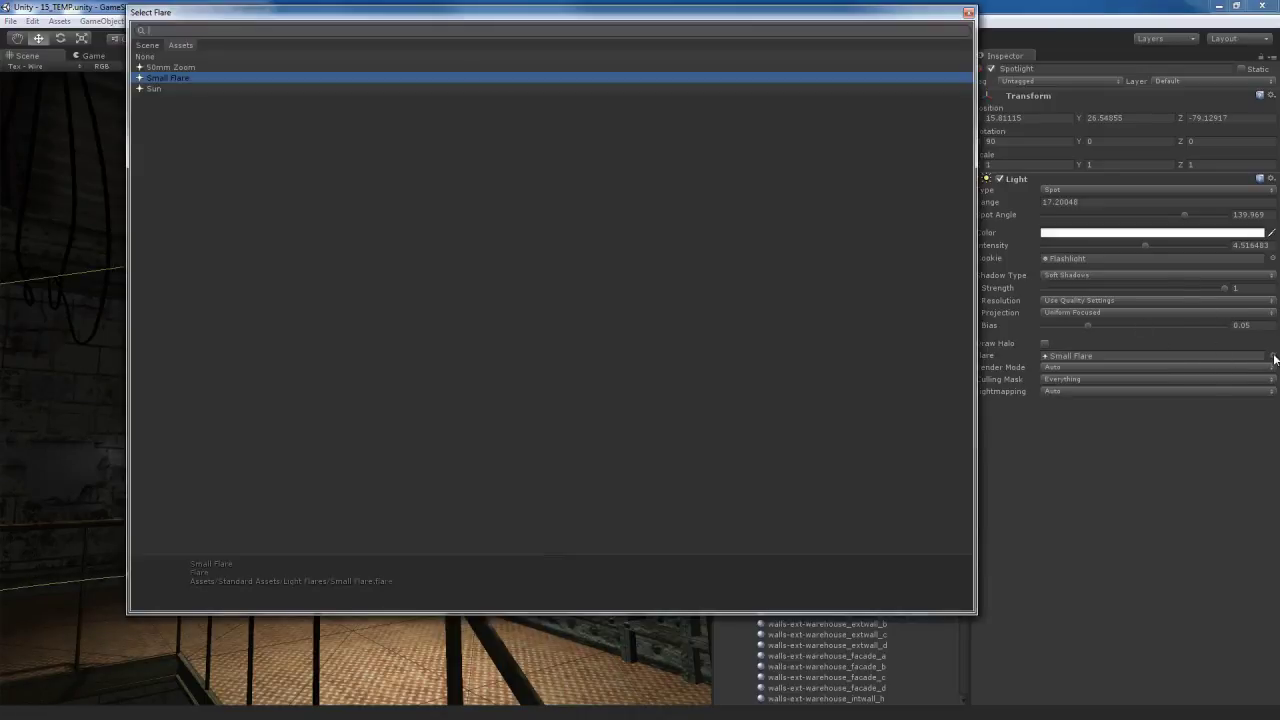
click(149, 57)
click(489, 290)
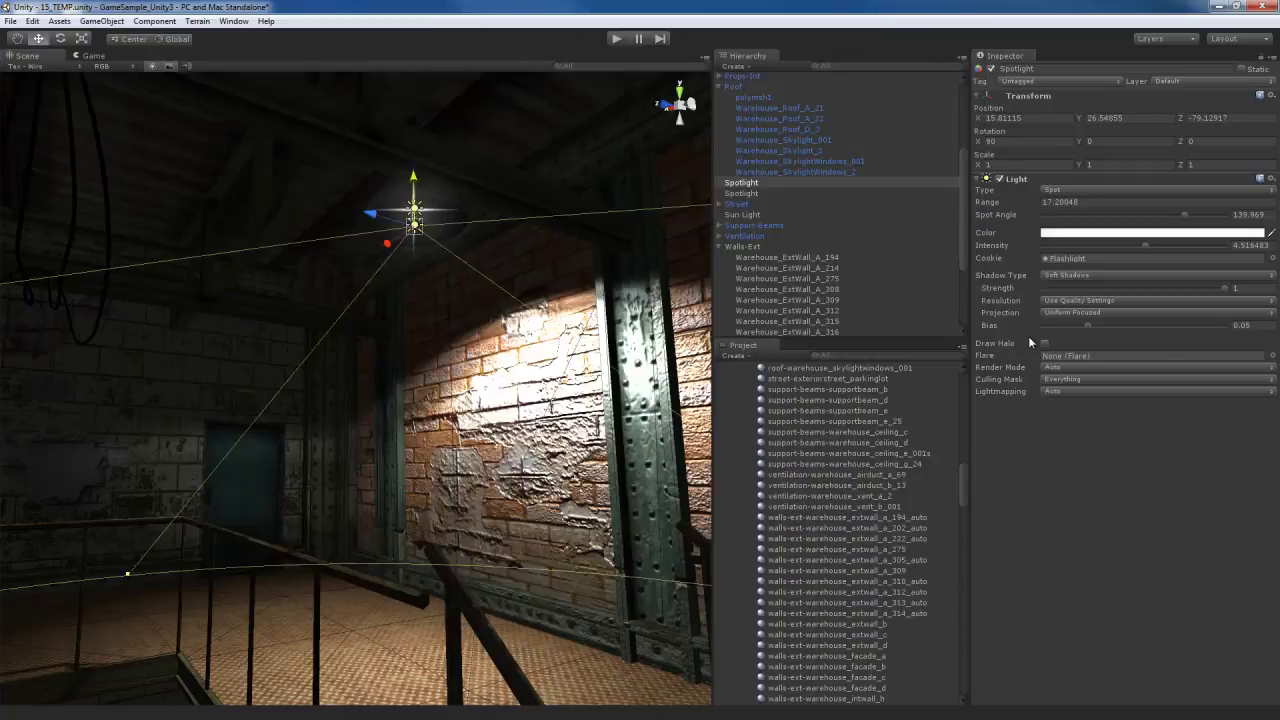
click(1072, 274)
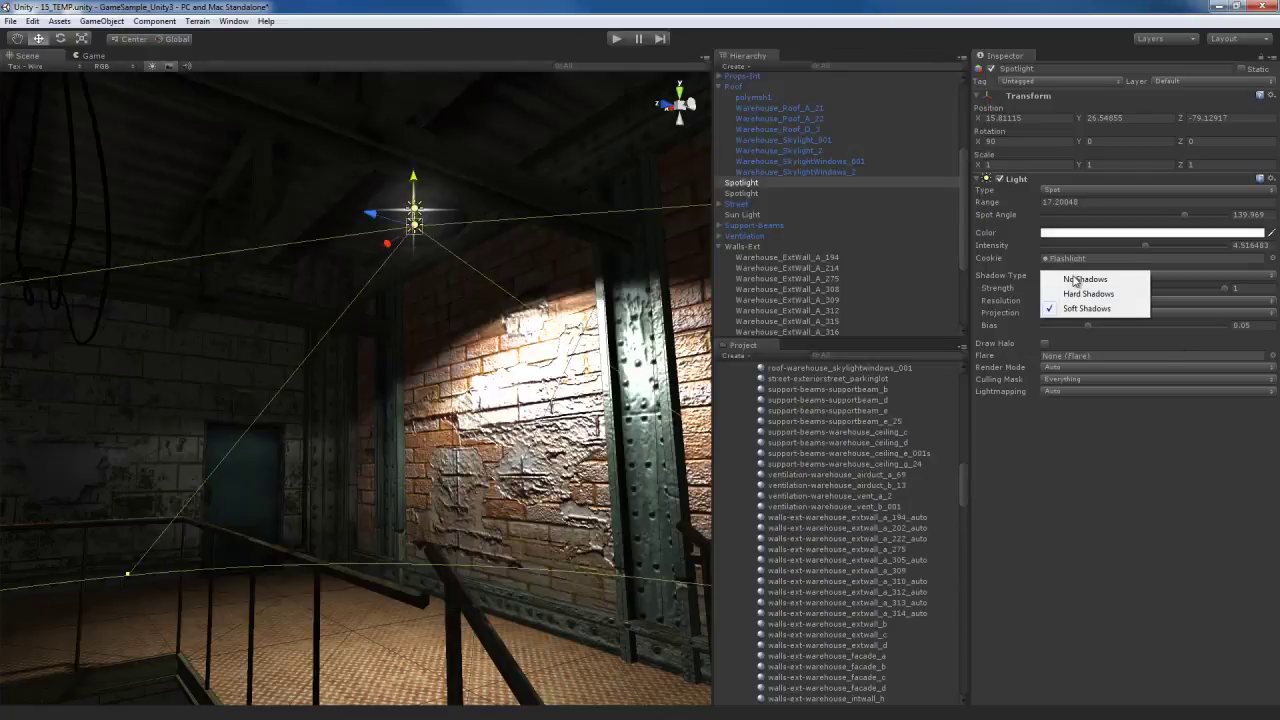
click(1074, 278)
Step: Change the duplicated light's type to Point and reduce its range to about 3.57 so it lights only the lampshade
click(1072, 191)
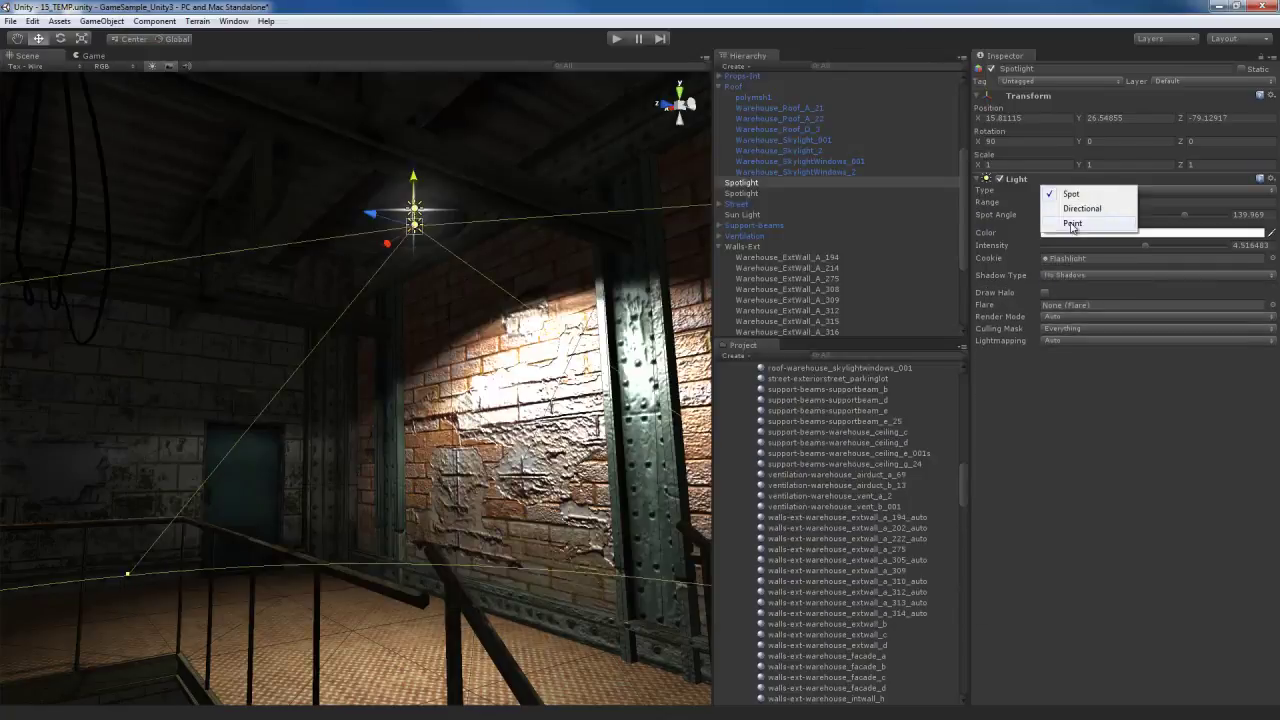
click(1073, 224)
drag(988, 202, 888, 201)
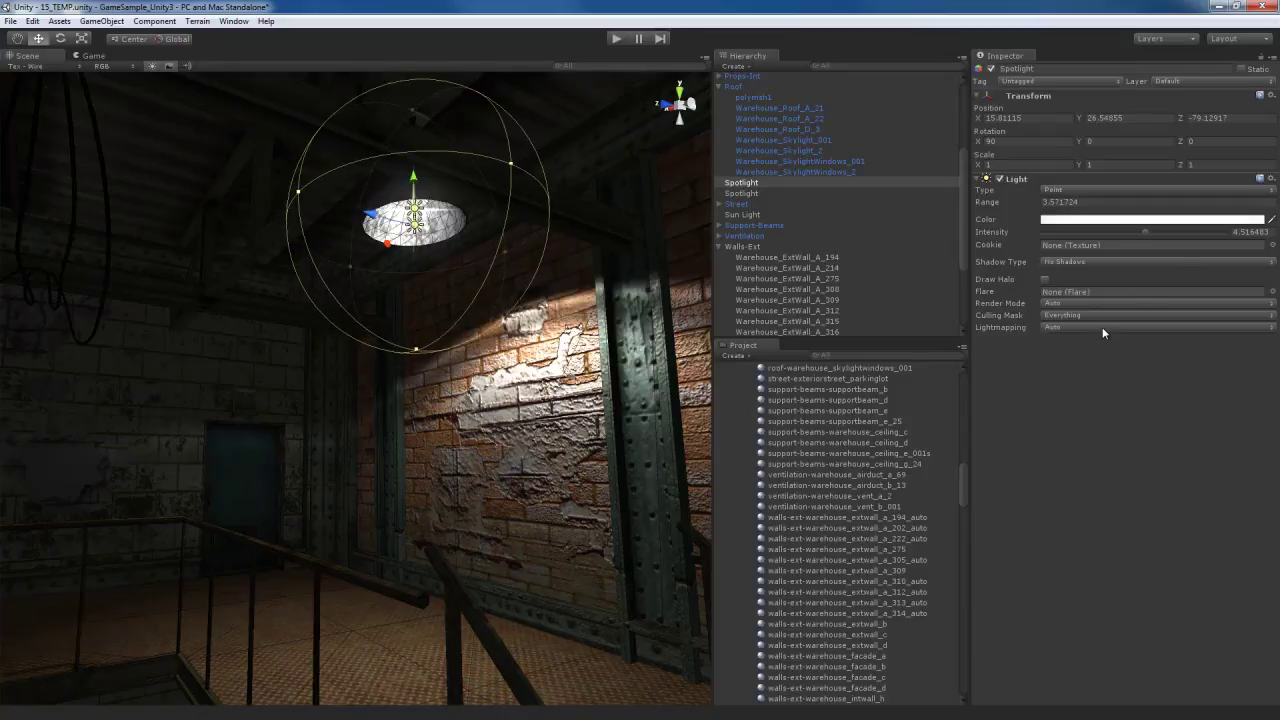
Step: Raise the upper platform's original soft-shadow spotlight to an intensity of about 4.63 and a range of about 23.35
alt+drag(484, 326, 535, 310)
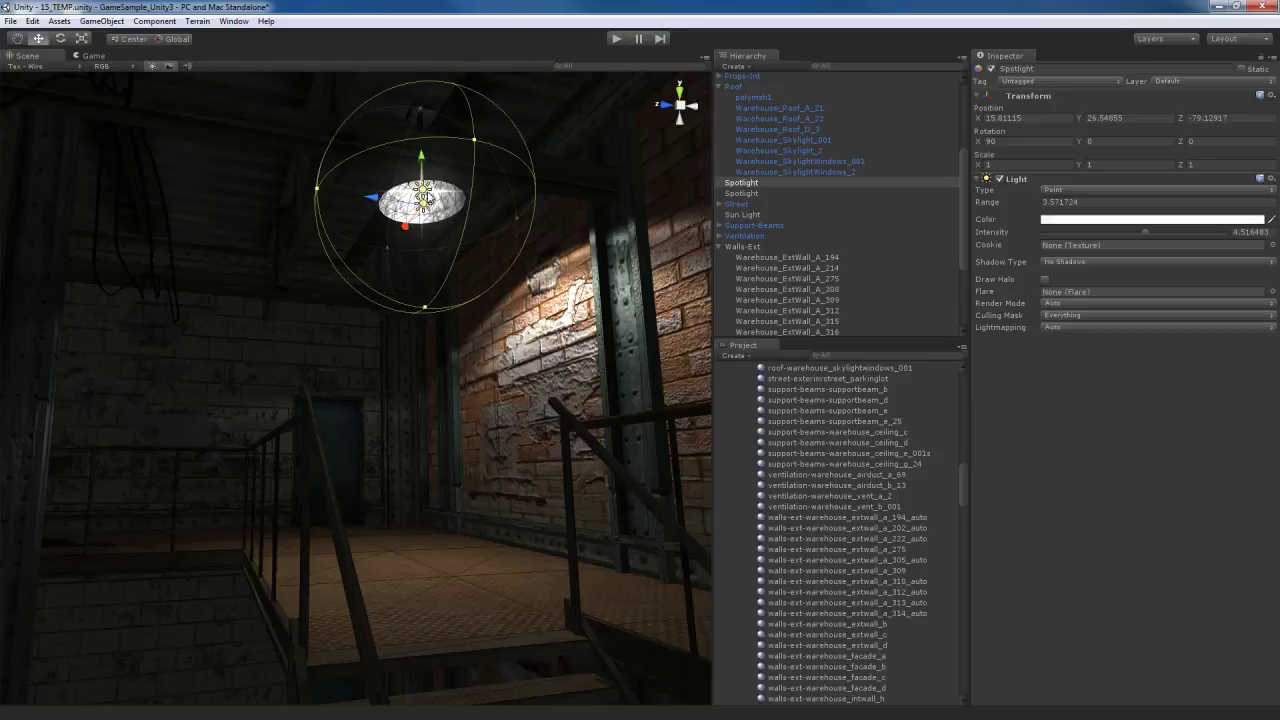
key(Down)
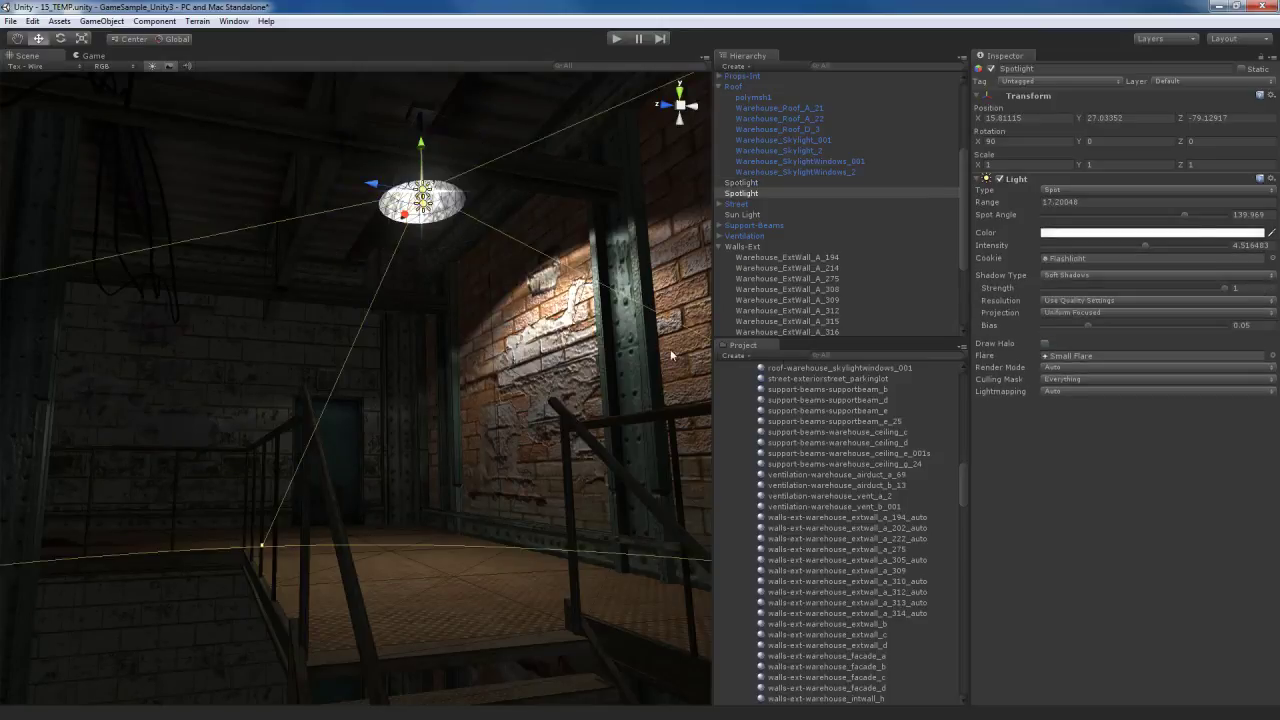
drag(1147, 244, 1150, 248)
click(992, 204)
drag(992, 204, 1032, 214)
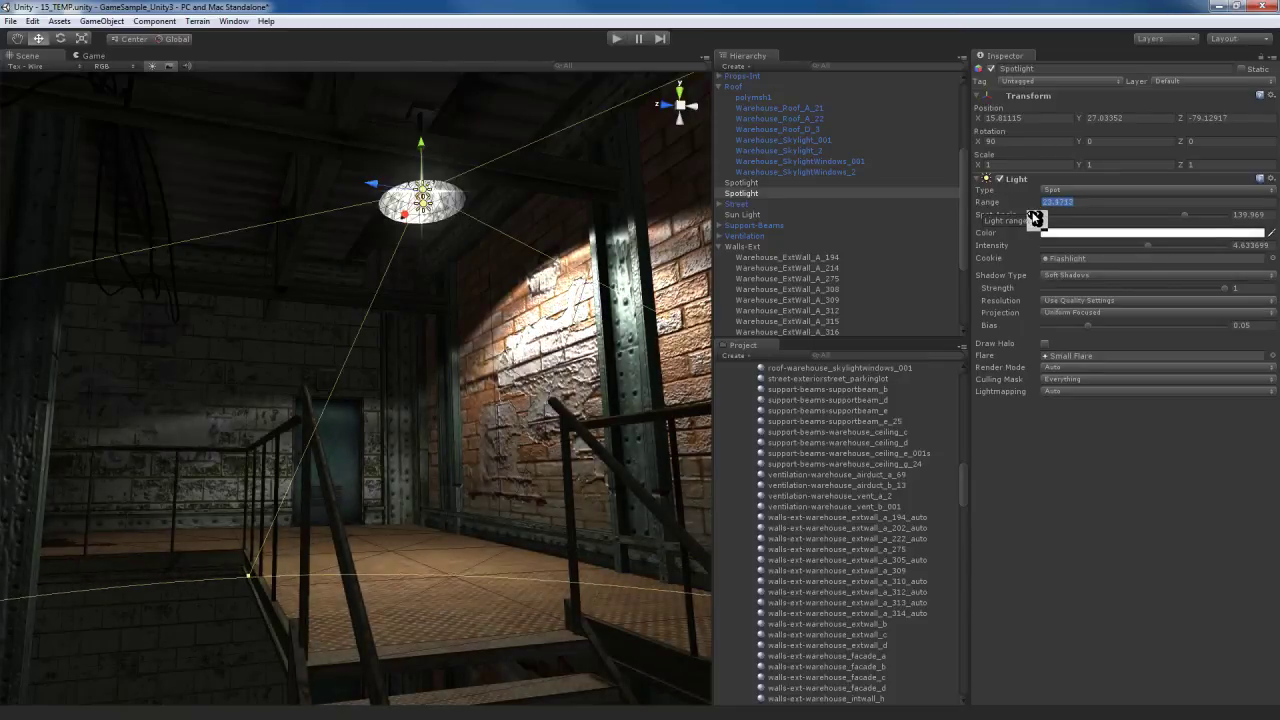
alt+drag(340, 414, 473, 461)
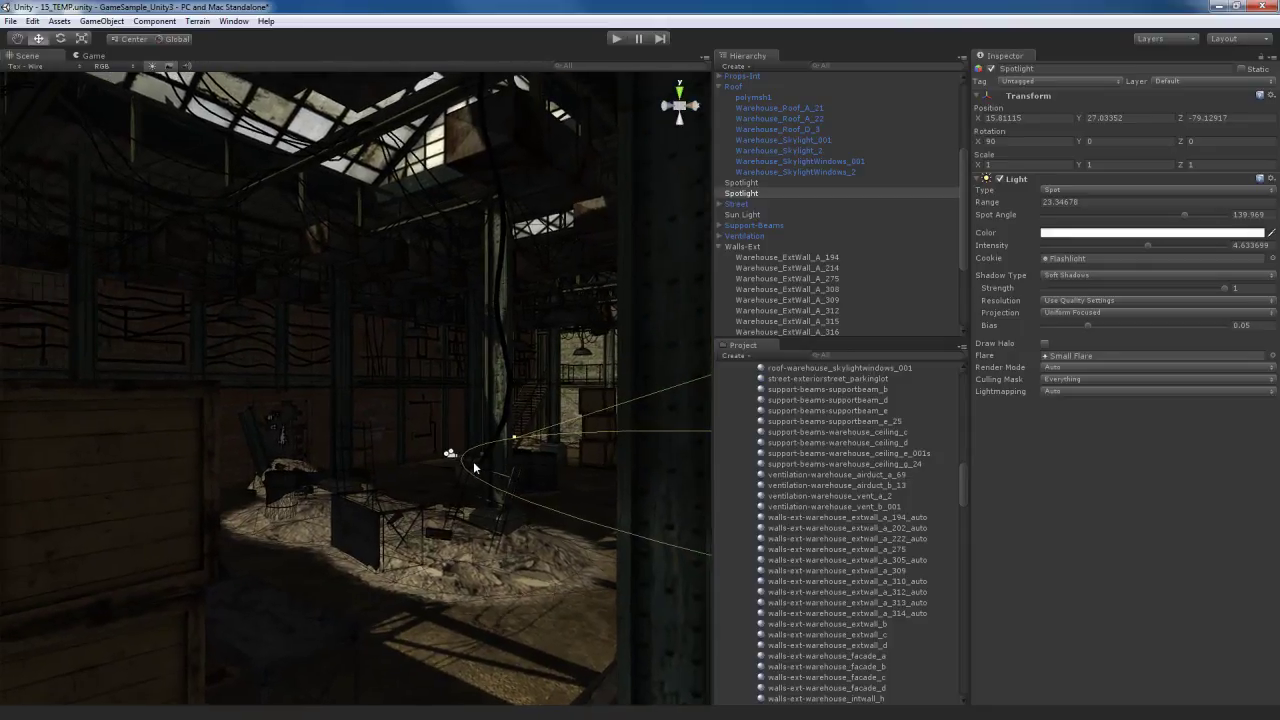